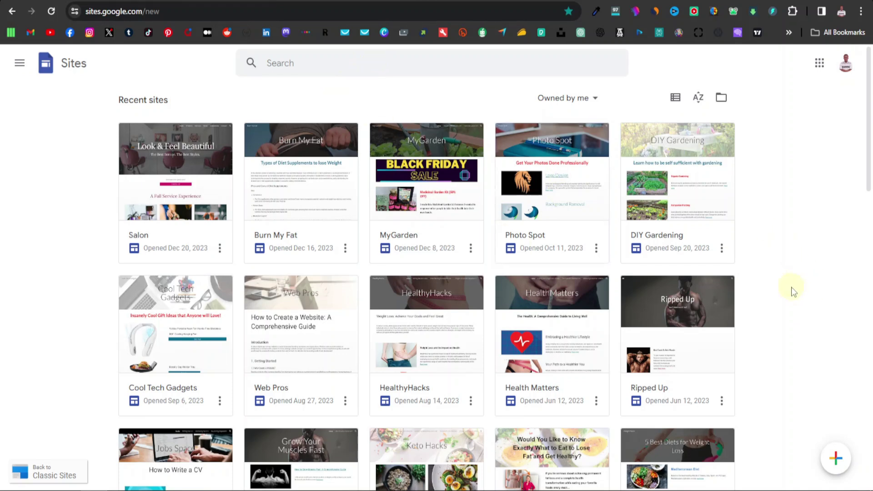
Step: Browse the template gallery for a new site and create a blank site
click(836, 459)
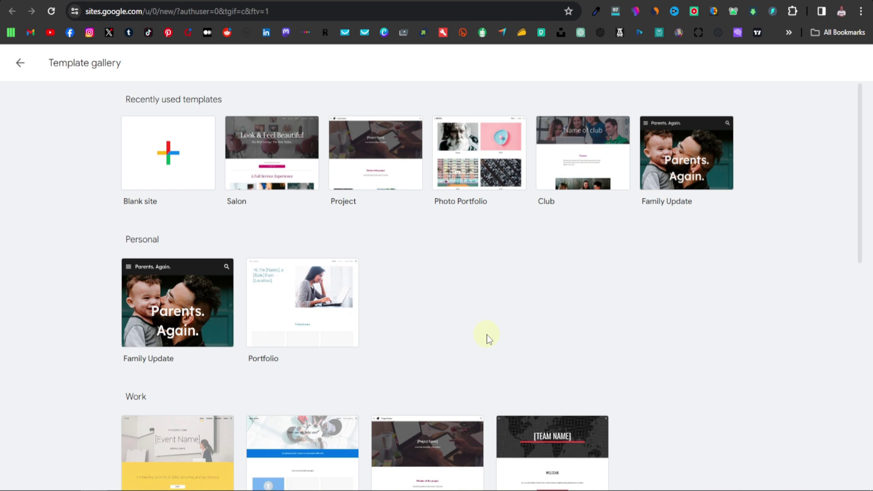
scroll(486, 336, down, 8)
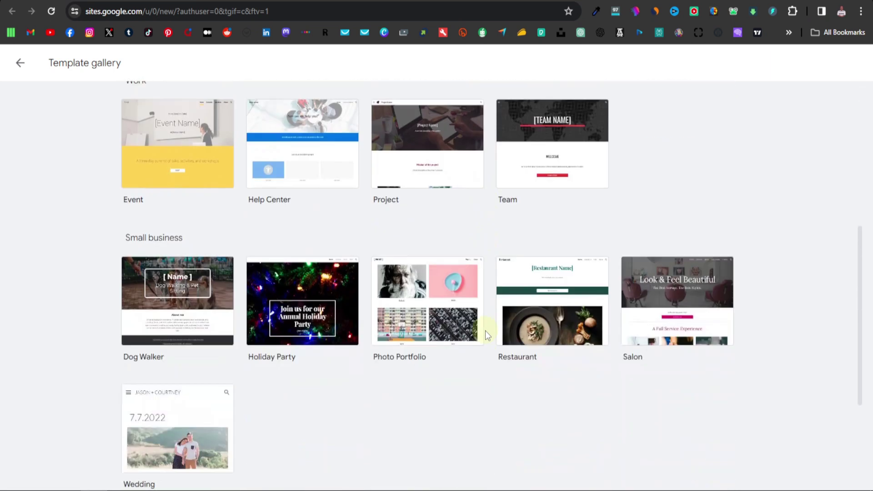
scroll(485, 331, down, 4)
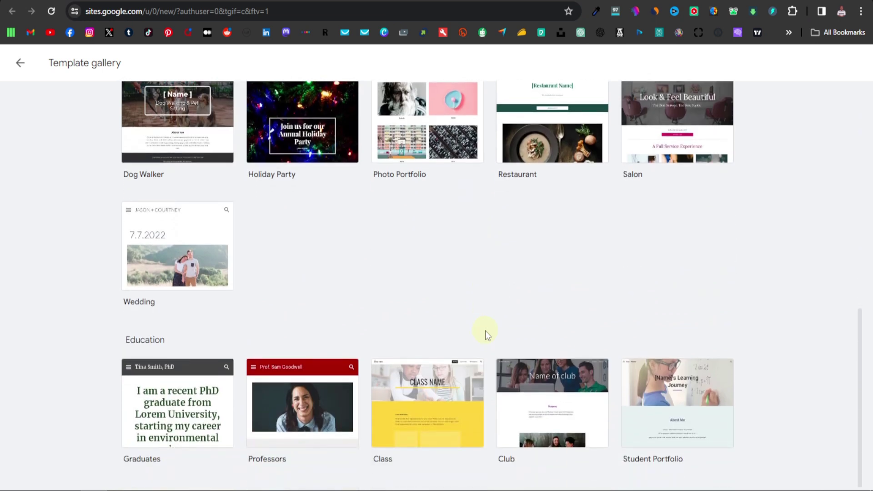
scroll(481, 315, up, 10)
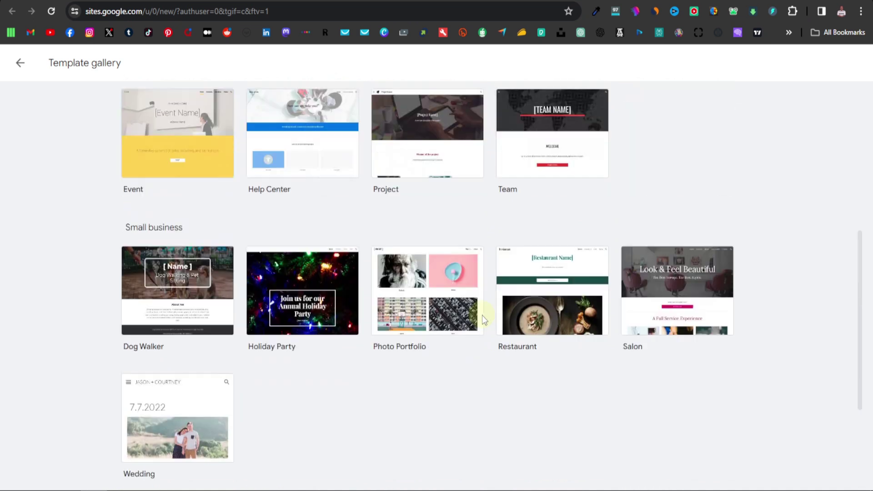
scroll(491, 321, down, 4)
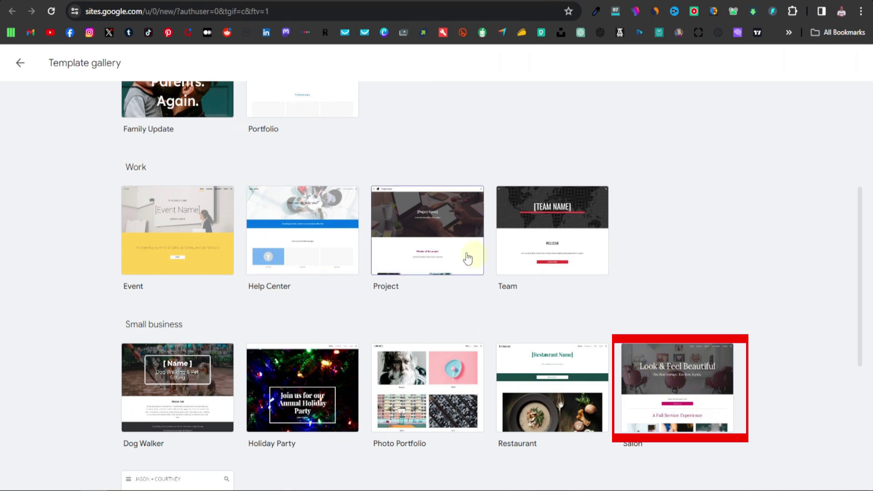
scroll(300, 287, down, 2)
scroll(436, 295, down, 4)
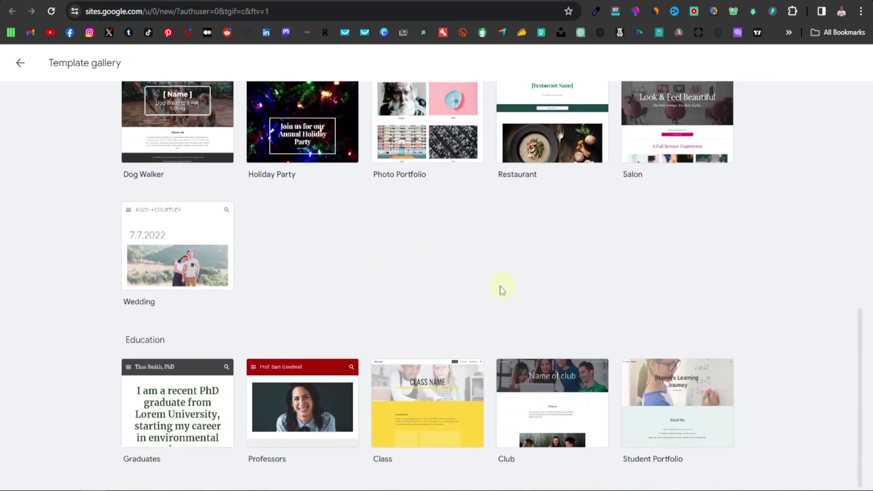
scroll(442, 275, up, 10)
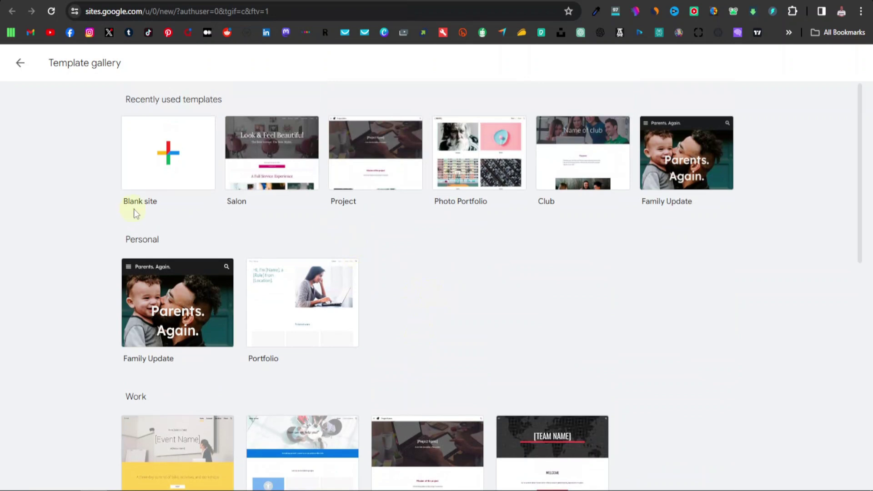
click(173, 159)
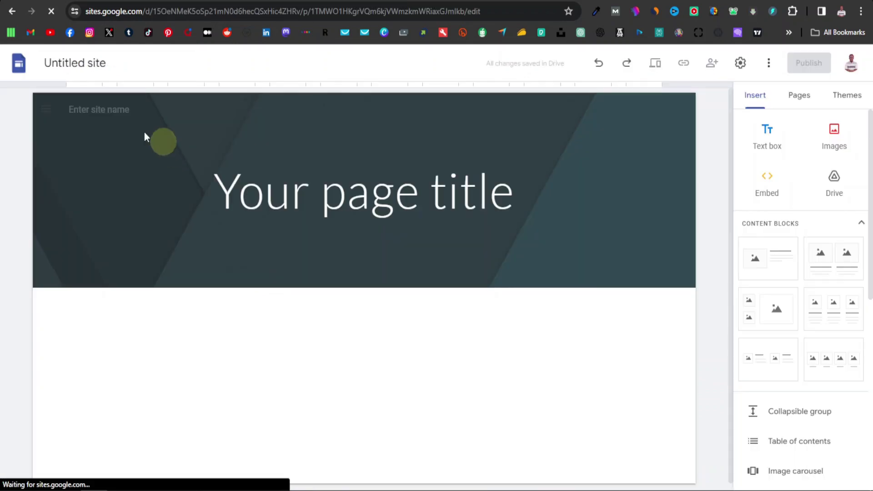
Step: Replace the placeholder page title in the header with "Wealth Generation"
click(334, 193)
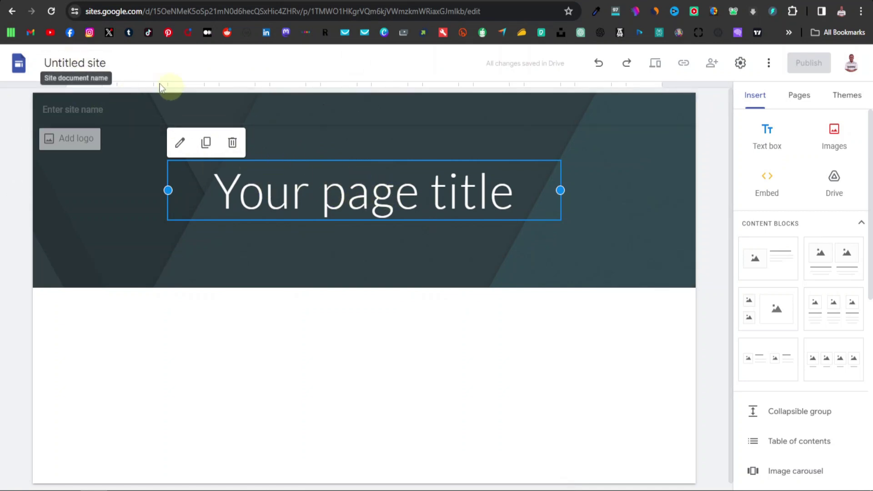
triple_click(356, 200)
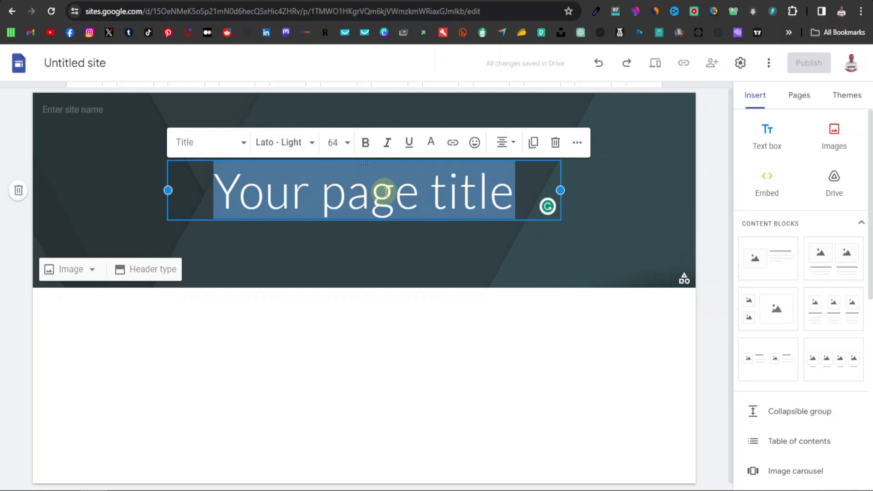
text(Wea)
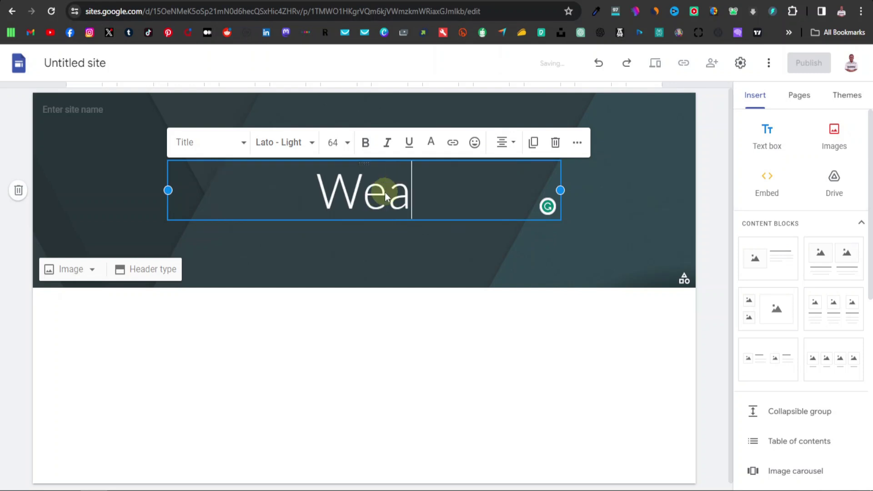
text(lth)
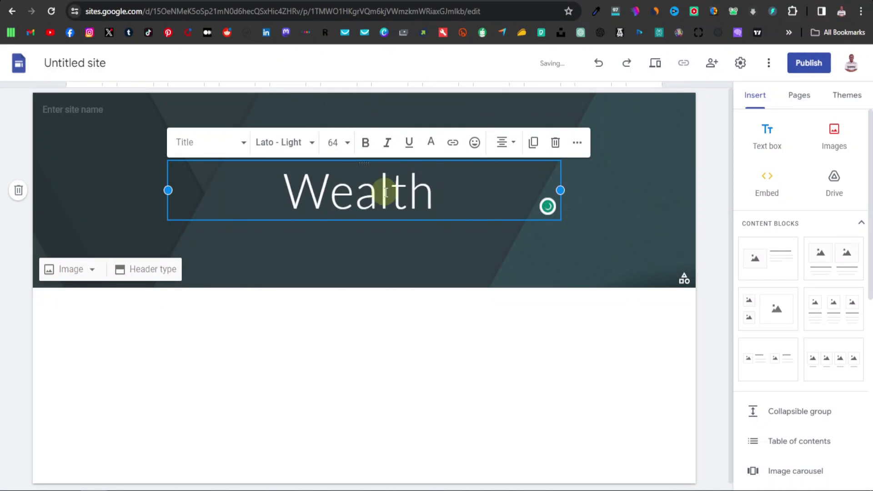
text( Generation)
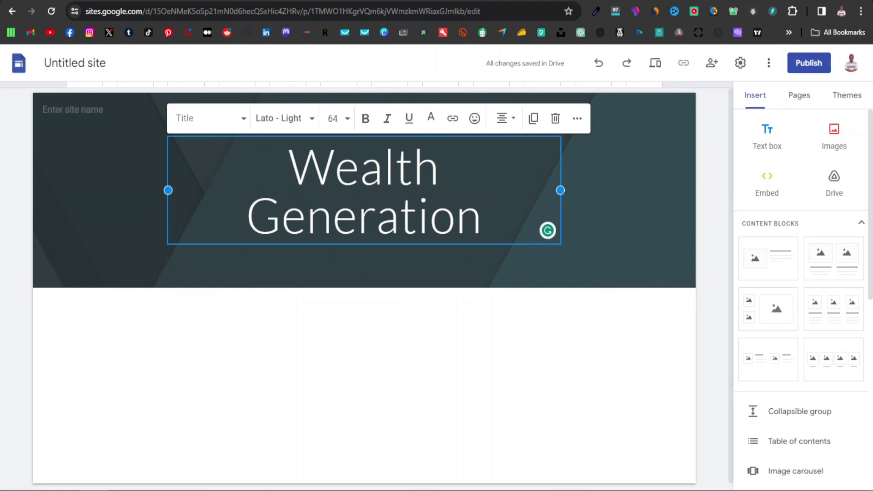
Step: Search Google for "business name generator" in a new browser tab and open the Namelix website
key(ctrl+t)
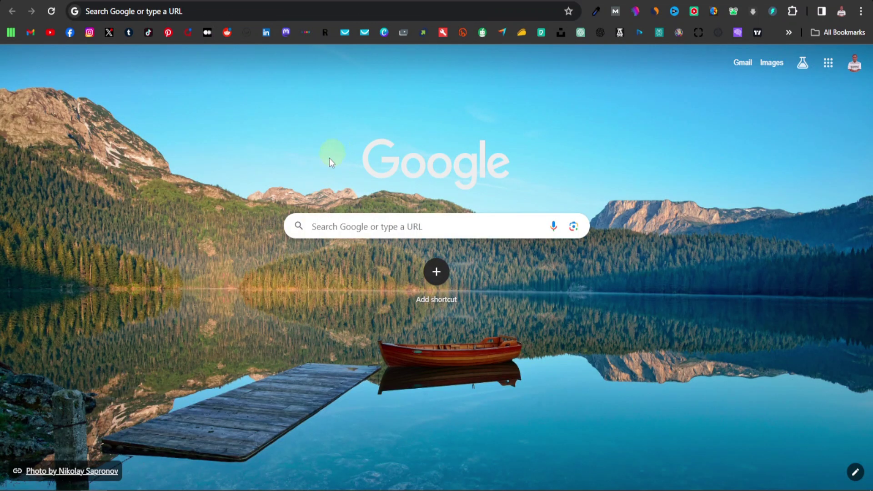
click(339, 228)
text(business name gen)
key(Return)
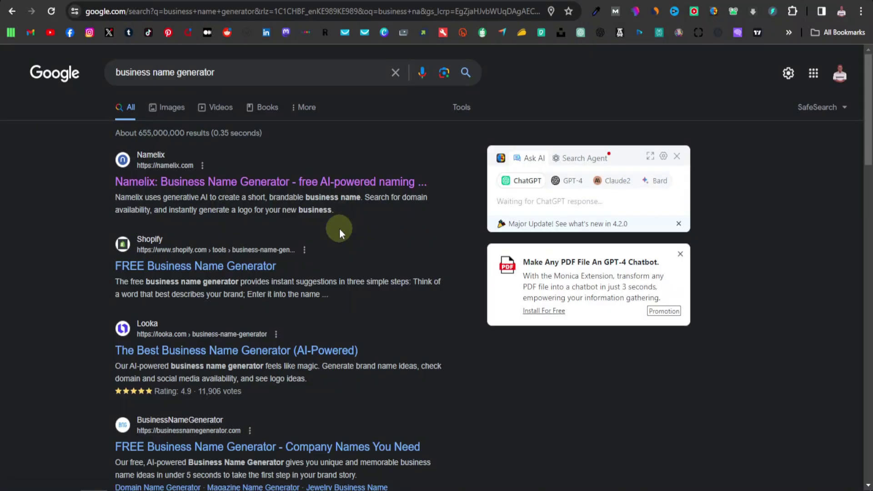
click(274, 182)
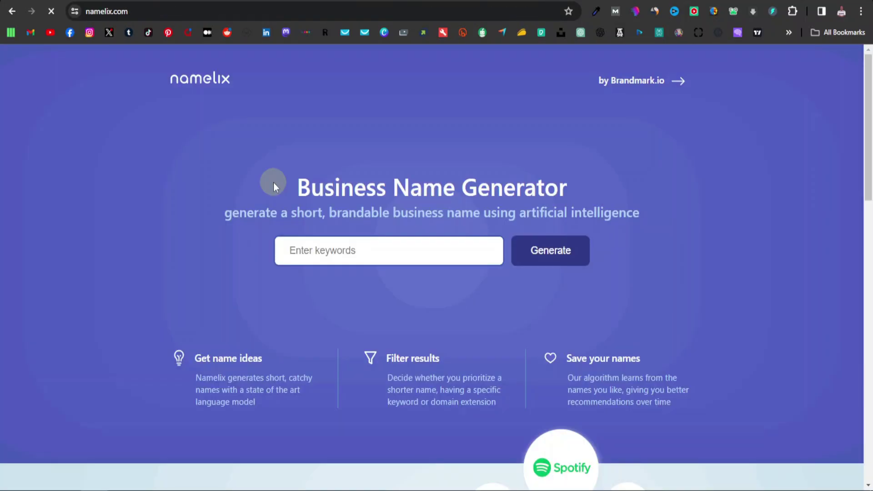
Step: Generate business name ideas for the keyword "investment" with the Auto name style and Medium randomness
click(324, 250)
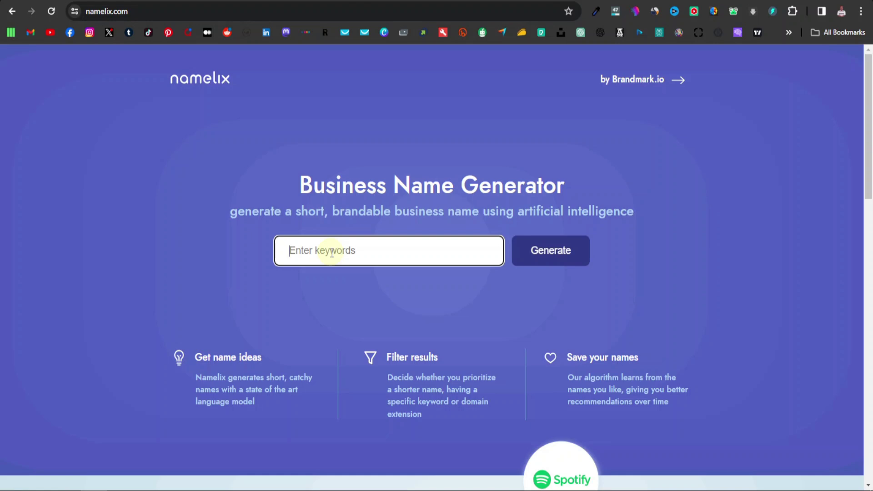
text(investment)
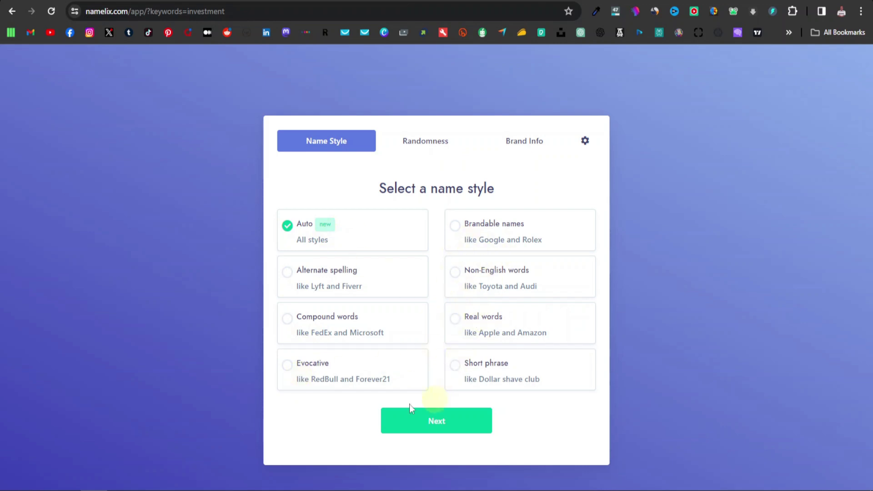
click(444, 420)
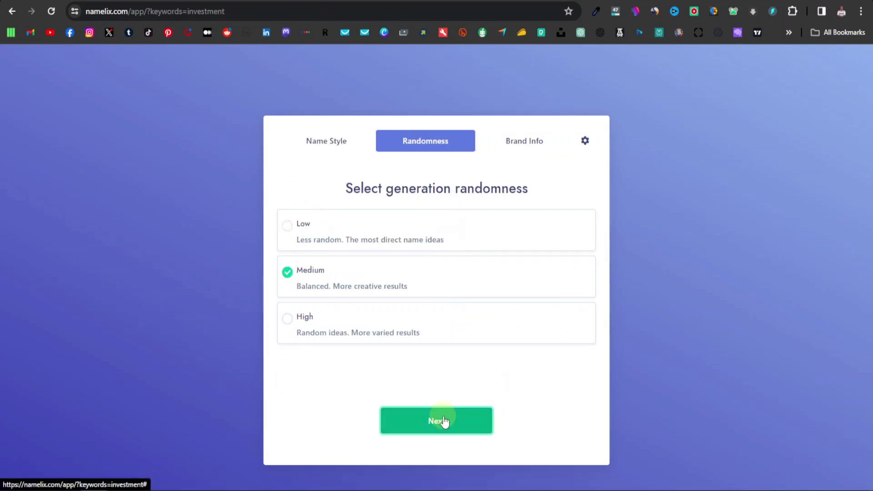
click(416, 150)
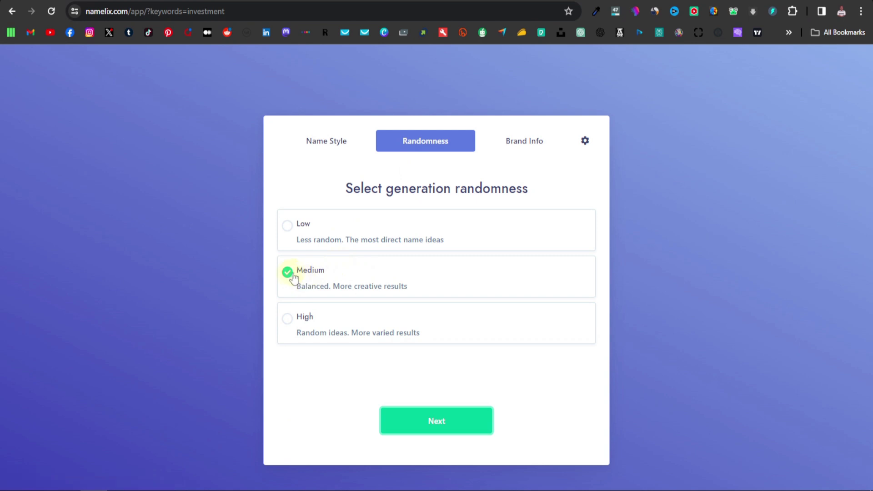
click(433, 426)
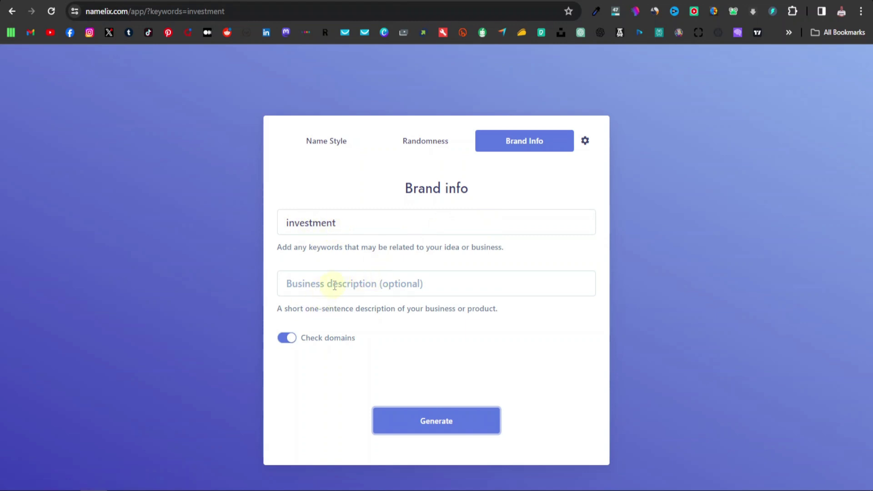
click(438, 420)
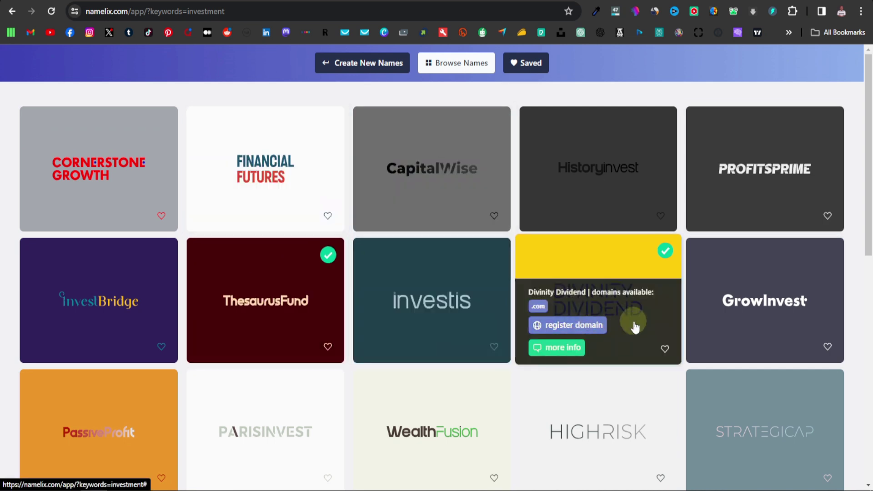
Step: Look through the generated business name and logo ideas, then return to the Google Sites editor
scroll(88, 287, down, 2)
scroll(87, 286, down, 8)
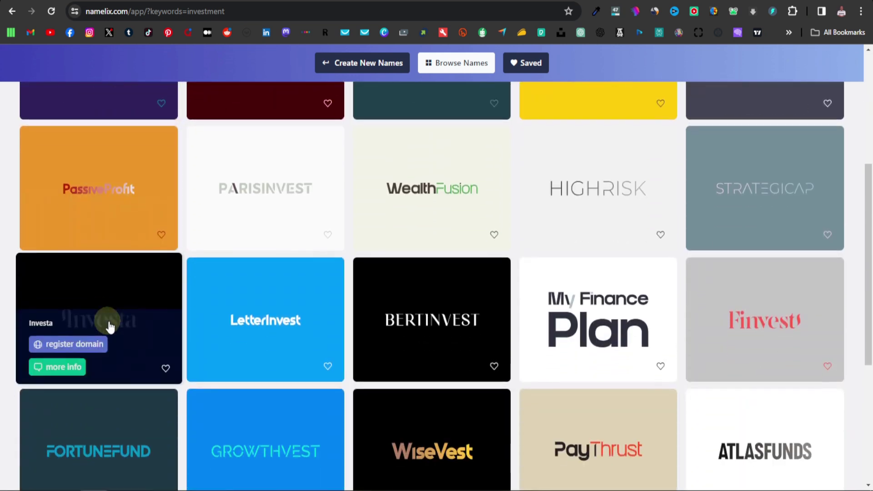
scroll(632, 304, down, 2)
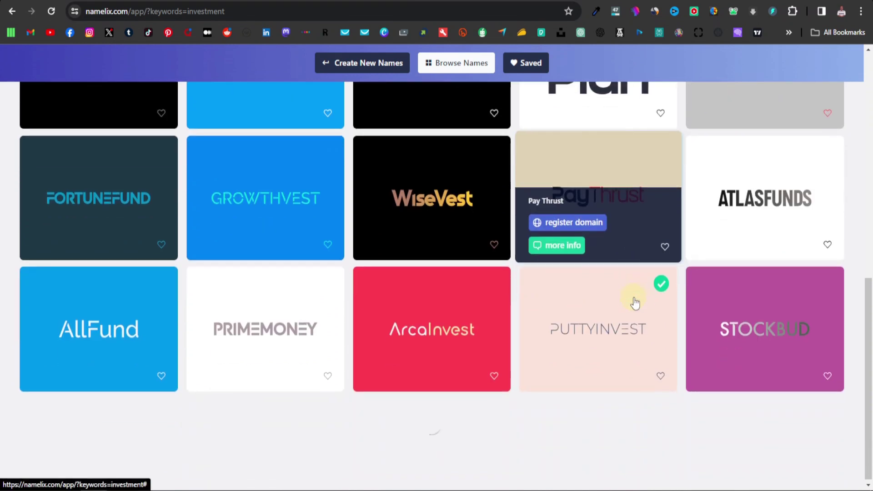
scroll(134, 224, up, 10)
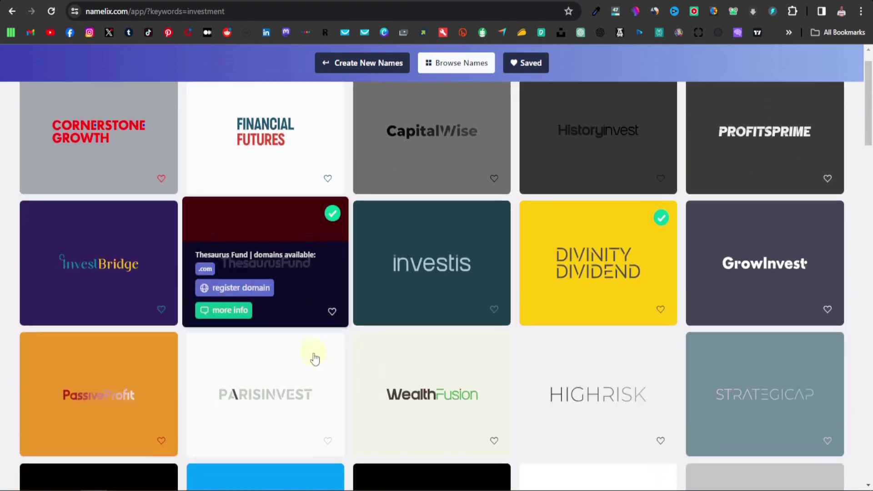
scroll(311, 356, down, 11)
scroll(486, 372, down, 14)
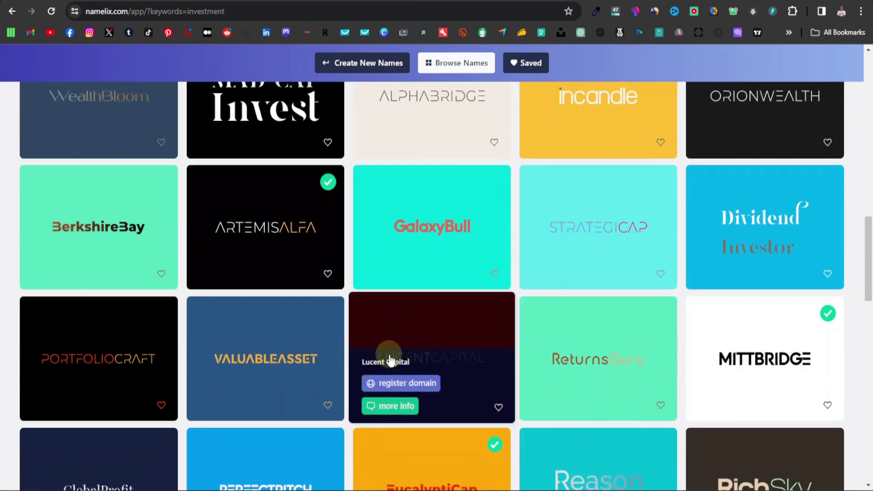
scroll(390, 357, up, 10)
scroll(393, 364, up, 15)
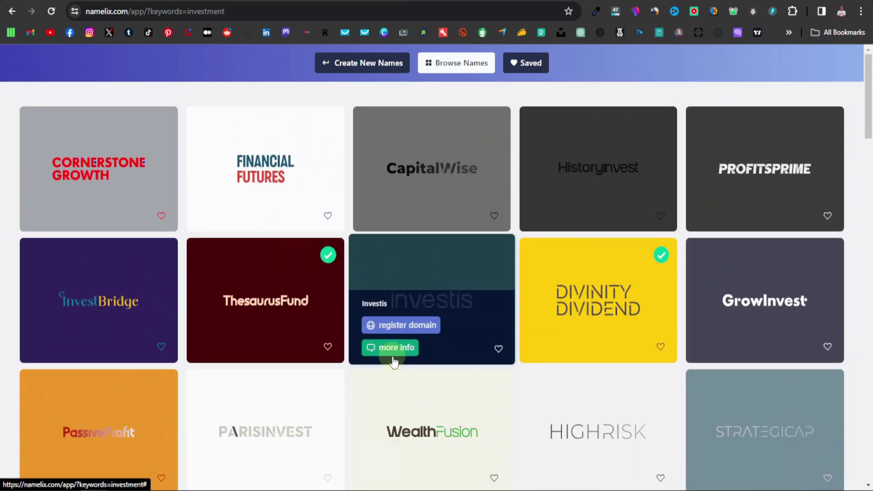
click(389, 347)
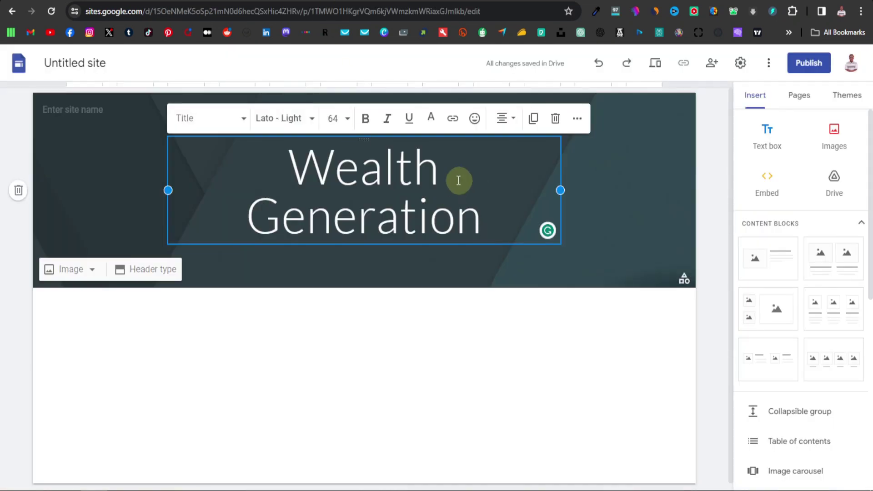
Step: Copy the page title text and use it to rename the site document as "Wealth Generation"
triple_click(406, 204)
right_click(408, 206)
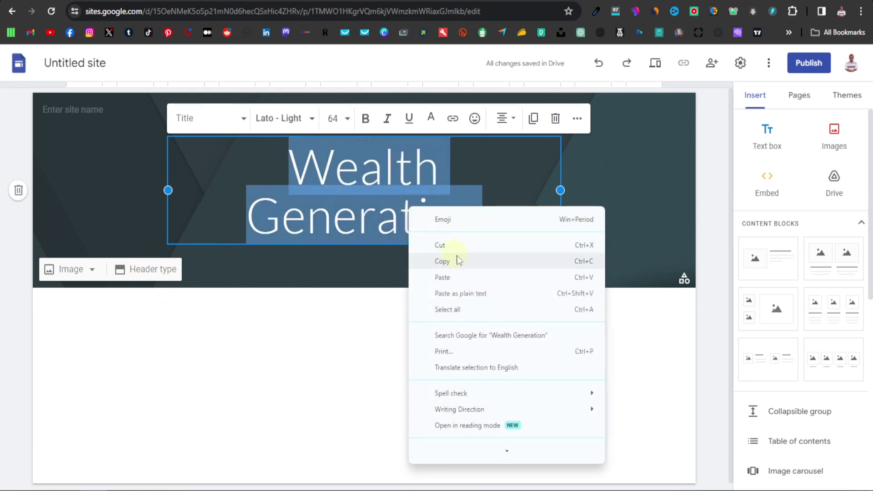
click(455, 261)
click(78, 63)
right_click(79, 63)
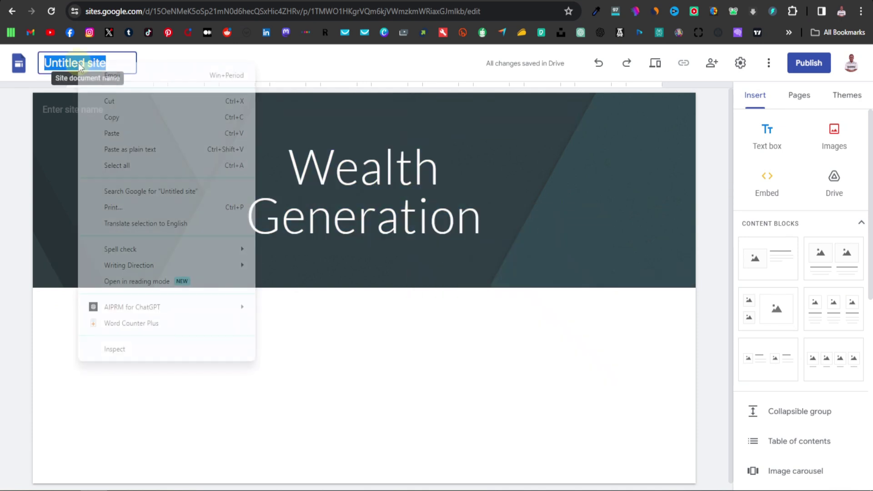
click(119, 130)
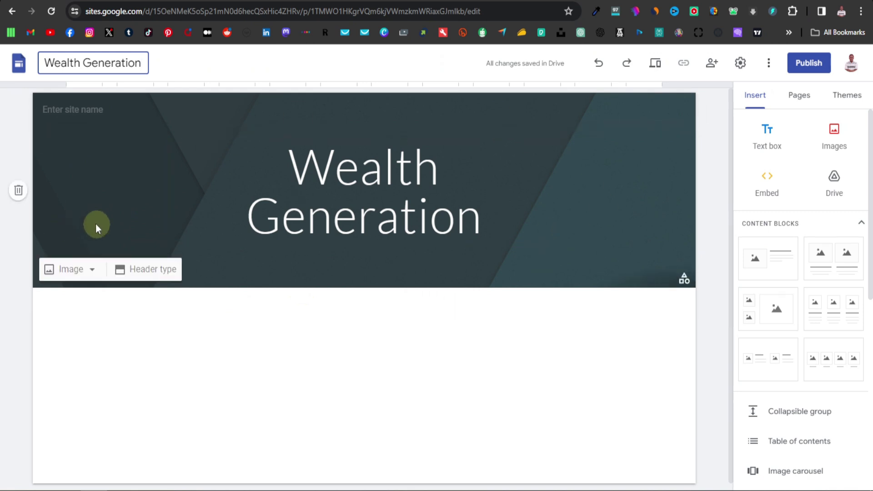
Step: Search Google images for "money" from the header image picker and set "The Color of Money" banknotes picture as the header image
click(91, 270)
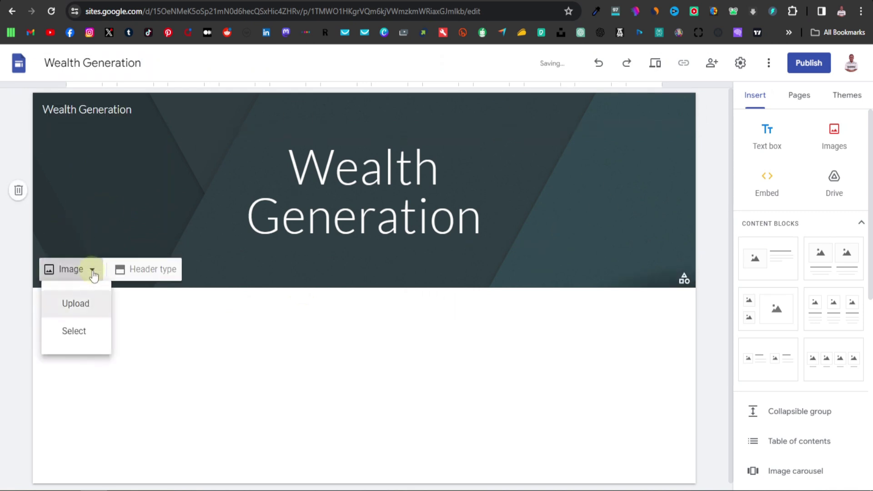
click(85, 330)
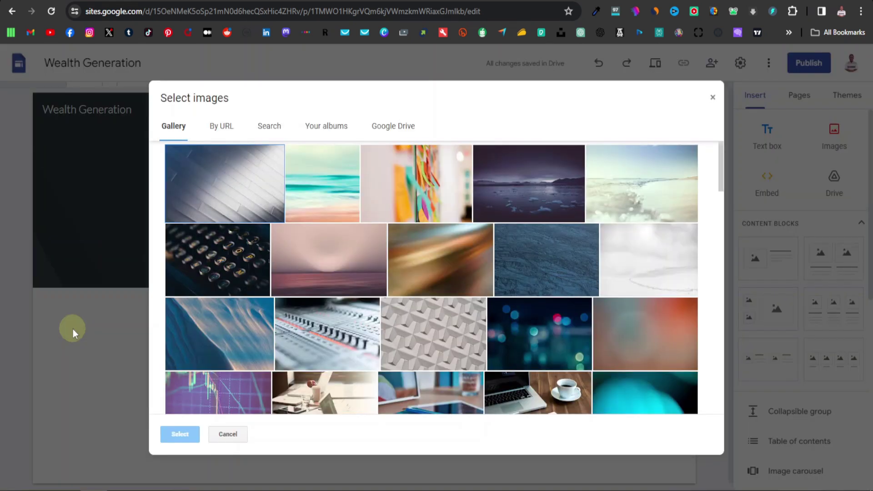
click(266, 134)
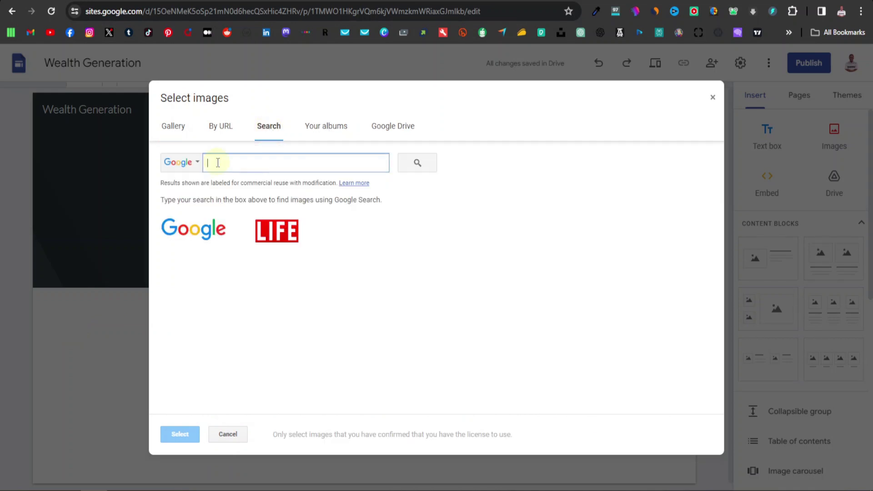
text(money)
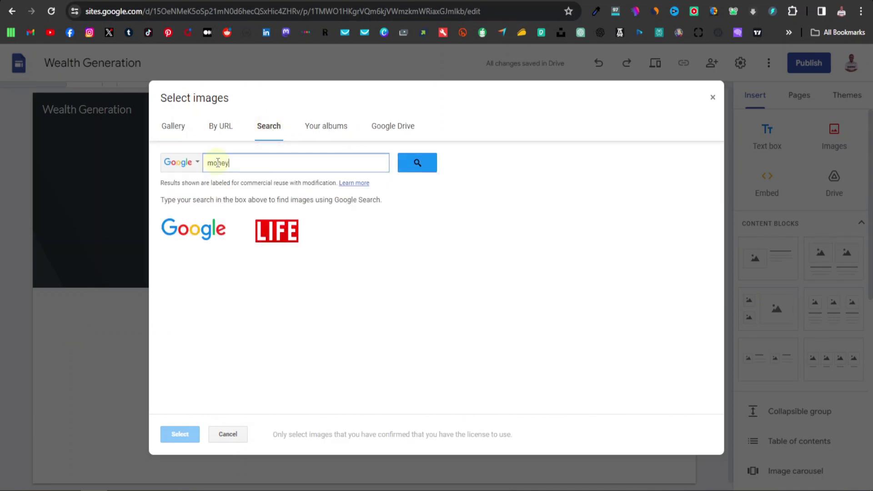
key(Return)
scroll(386, 273, down, 10)
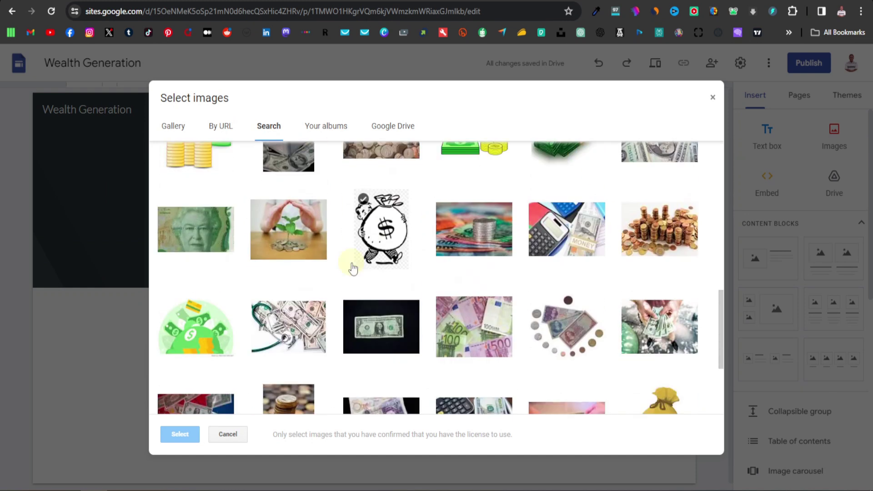
scroll(393, 273, up, 10)
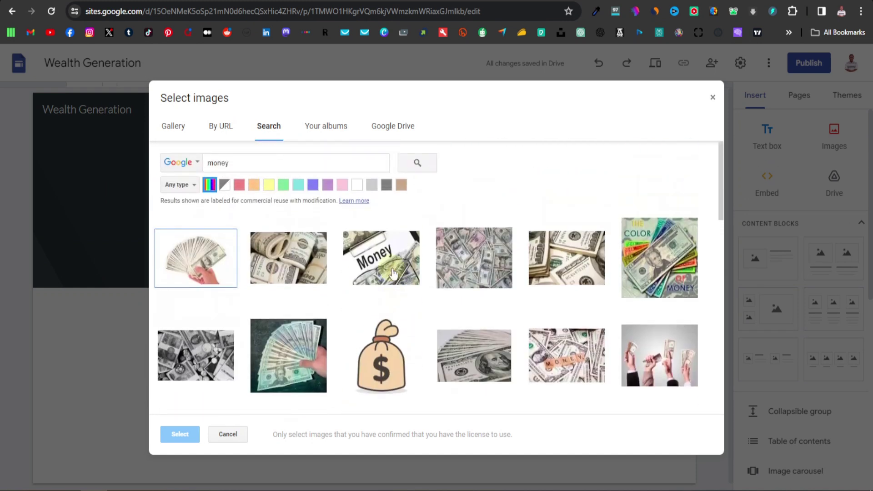
click(661, 264)
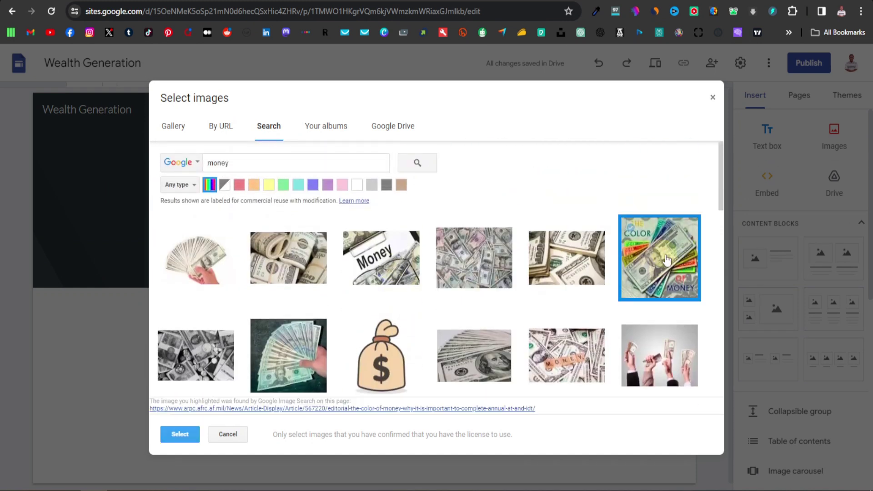
click(180, 434)
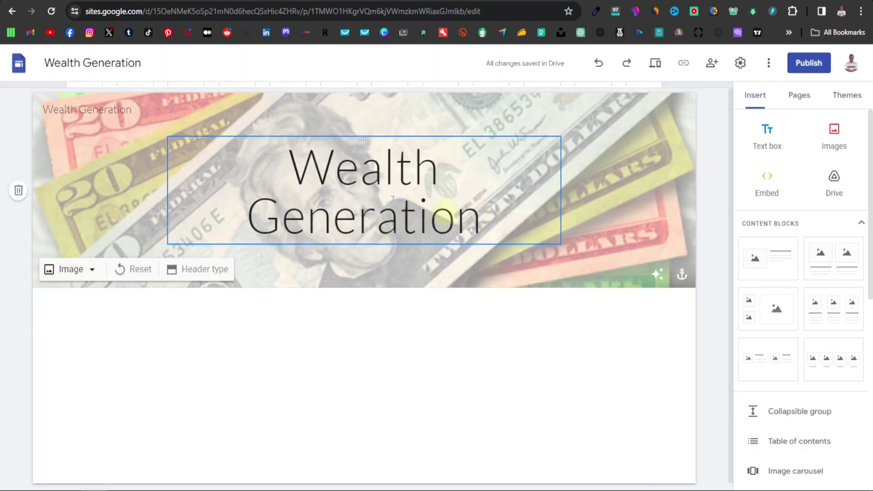
Step: Try formatting the "Wealth Generation" page title as bold Impact text at size 36
triple_click(443, 218)
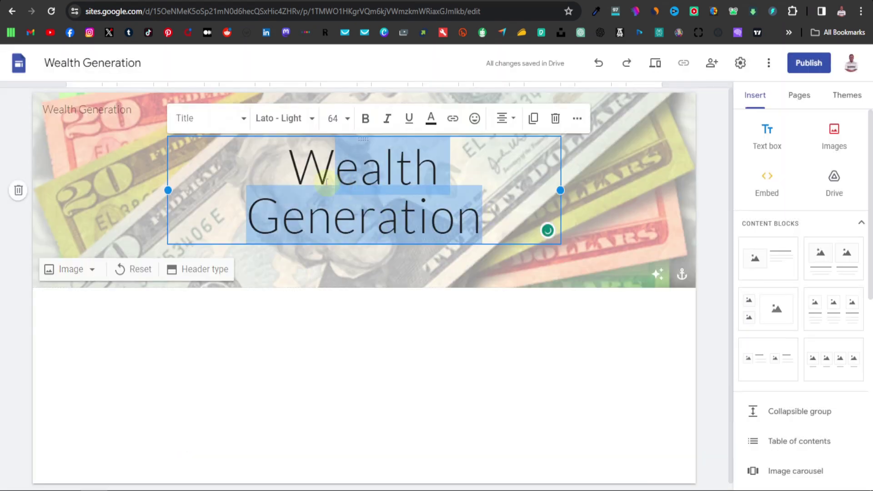
click(365, 119)
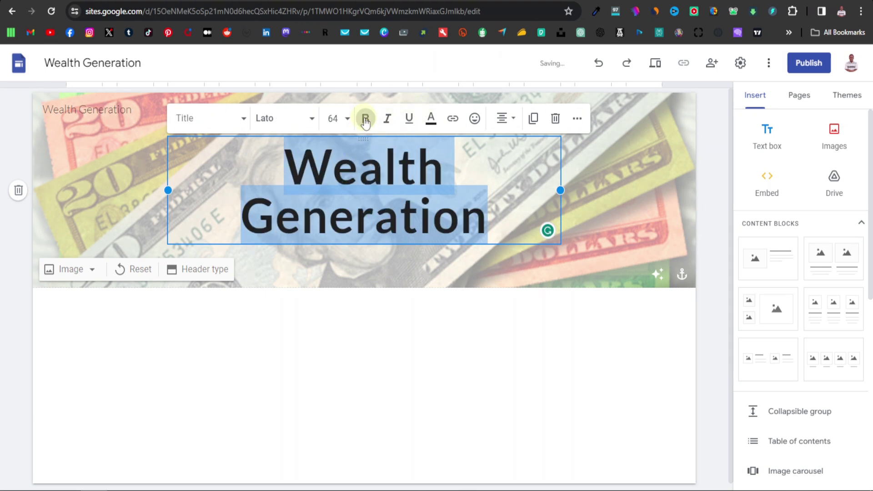
click(313, 120)
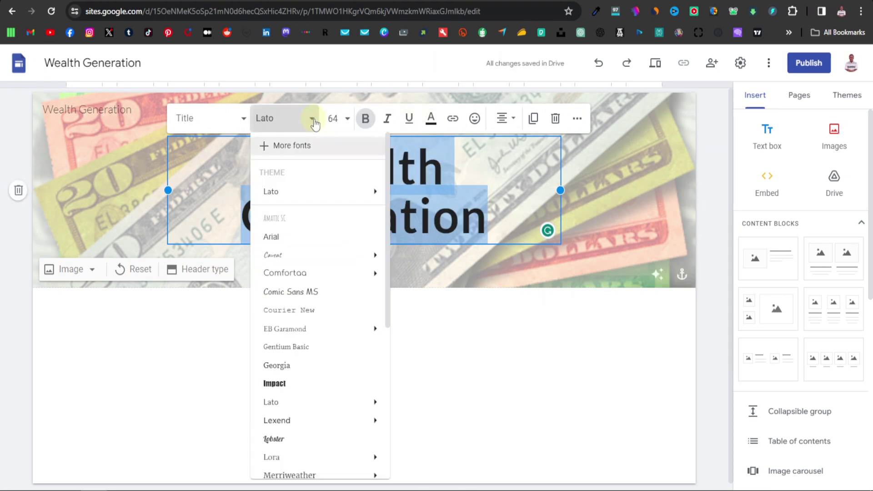
click(274, 383)
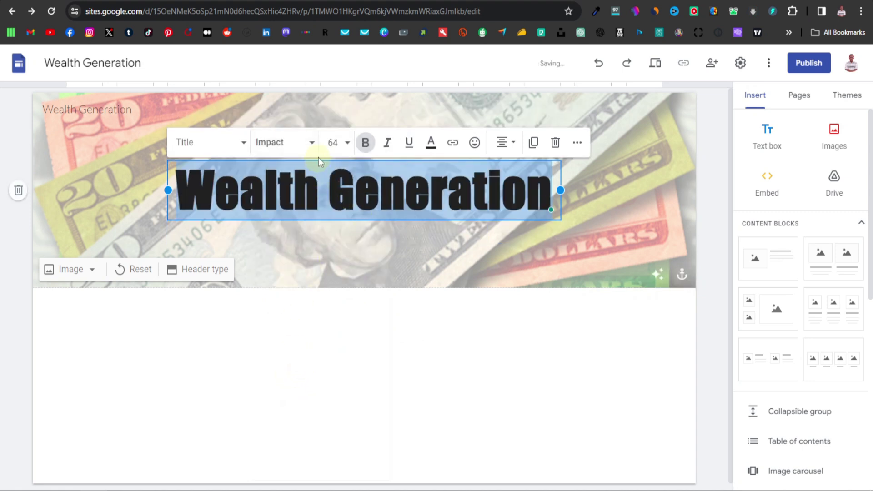
click(347, 145)
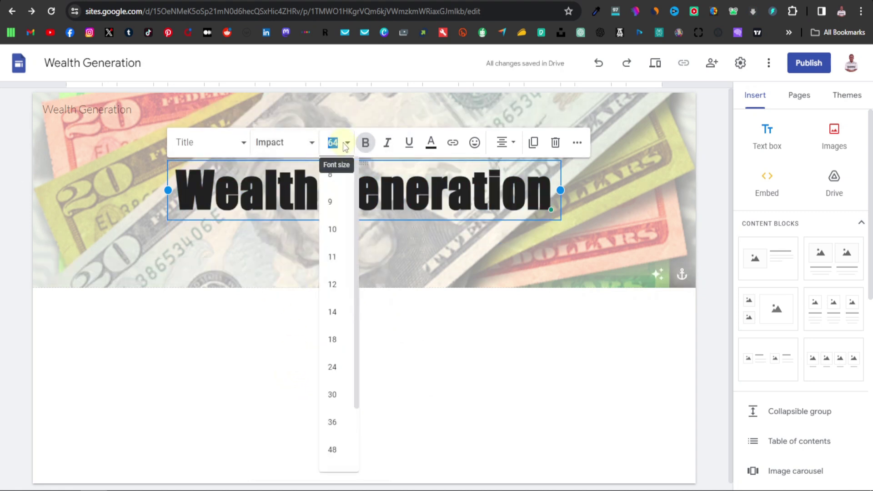
click(332, 422)
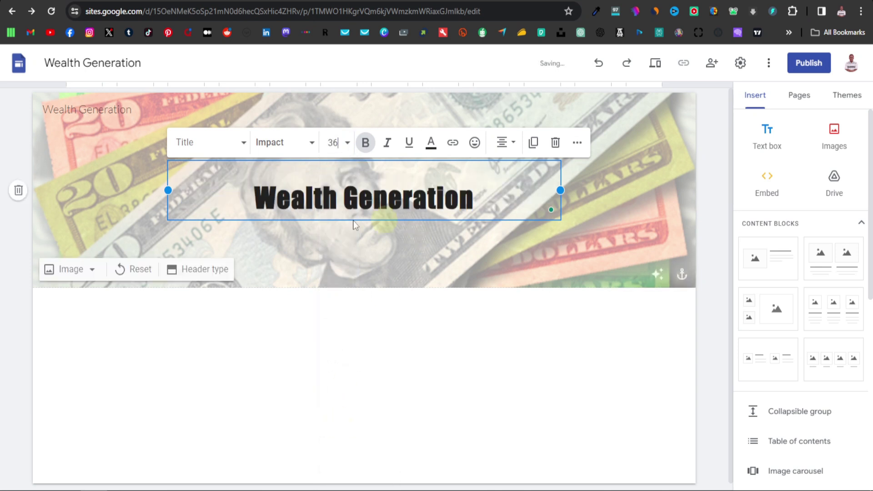
Step: Undo the size, font and bold changes on the page title
click(599, 64)
click(599, 64)
click(599, 64)
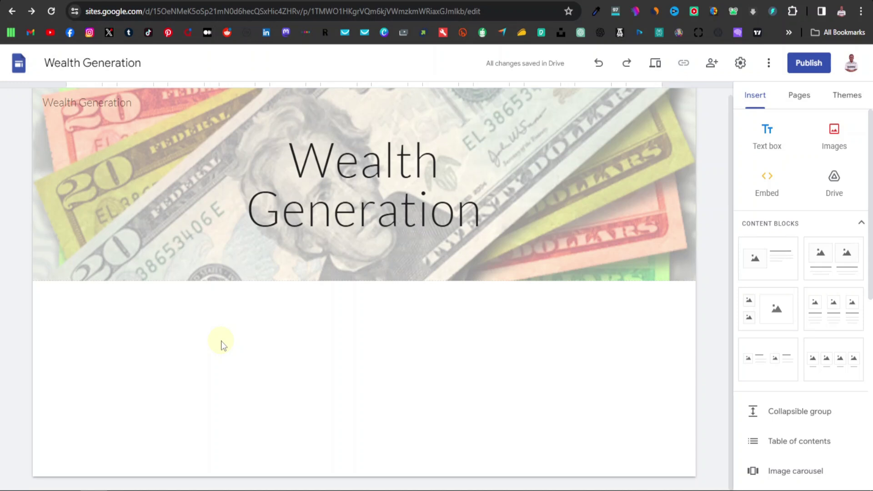
Step: Add a text box below the header, then switch to ChatGPT and submit "write an article introduction on wealth generation"
click(772, 141)
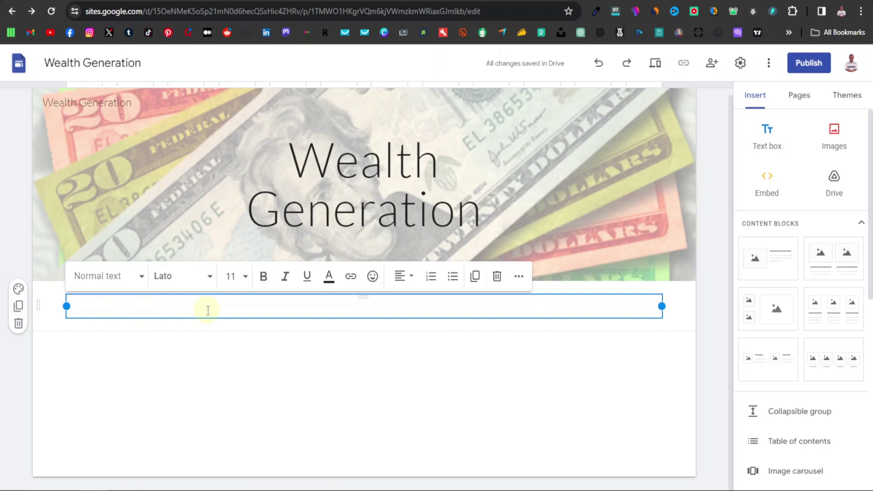
key(ctrl+Tab)
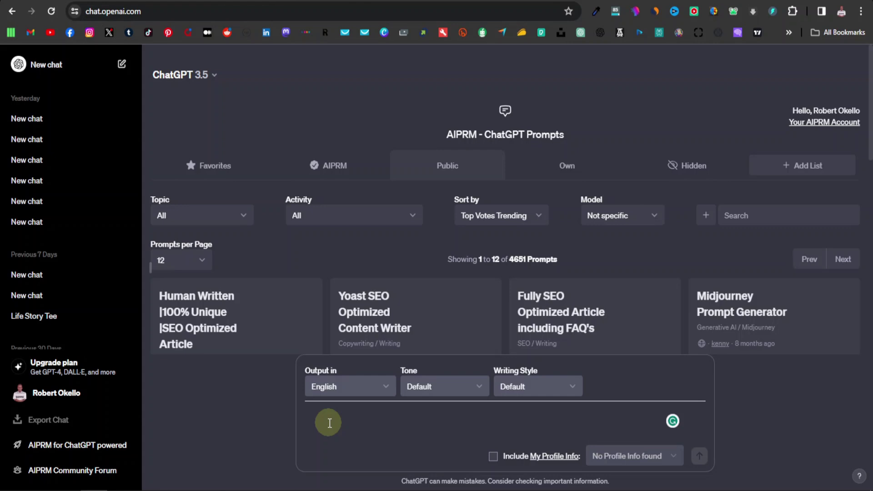
text(write an article introduction on wealth generation)
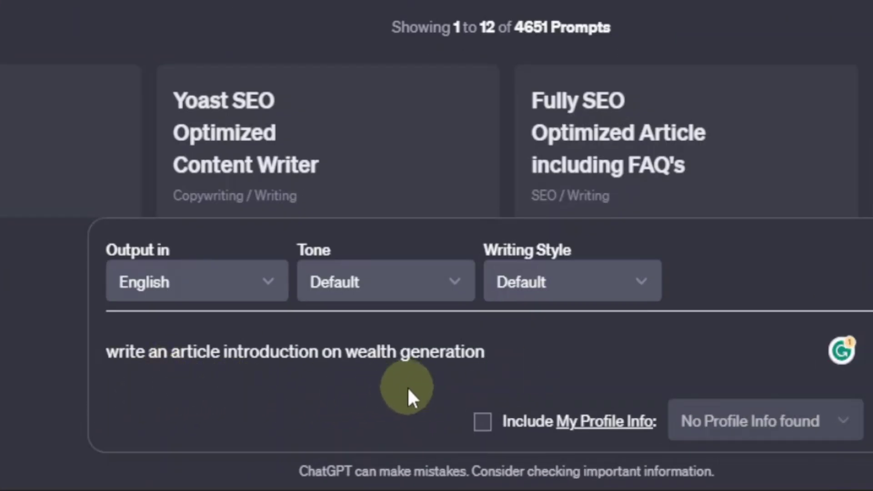
key(Return)
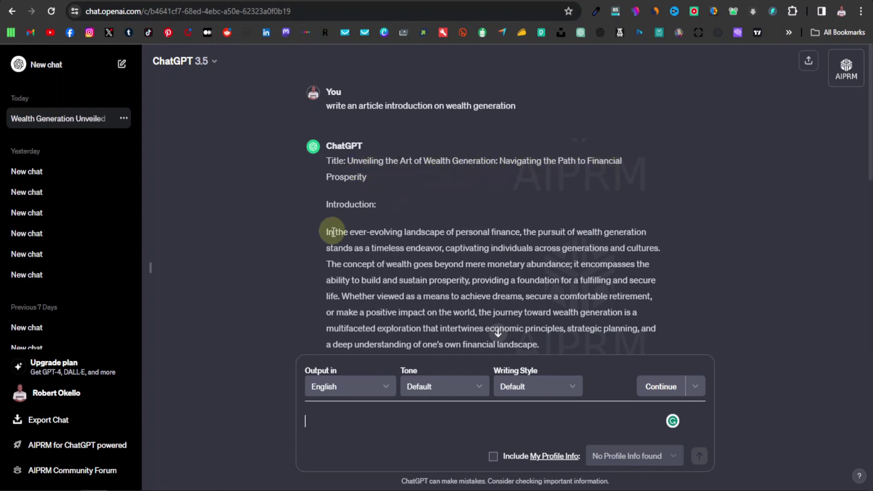
Step: Copy the first introduction paragraph, starting "In the ever-evolving landscape of personal finance", from the ChatGPT answer
scroll(341, 197, down, 1)
scroll(349, 192, down, 7)
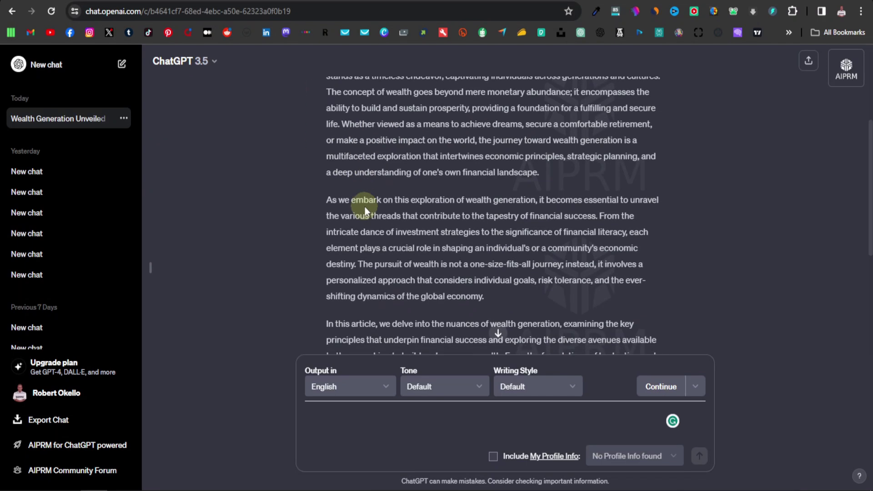
scroll(390, 247, up, 8)
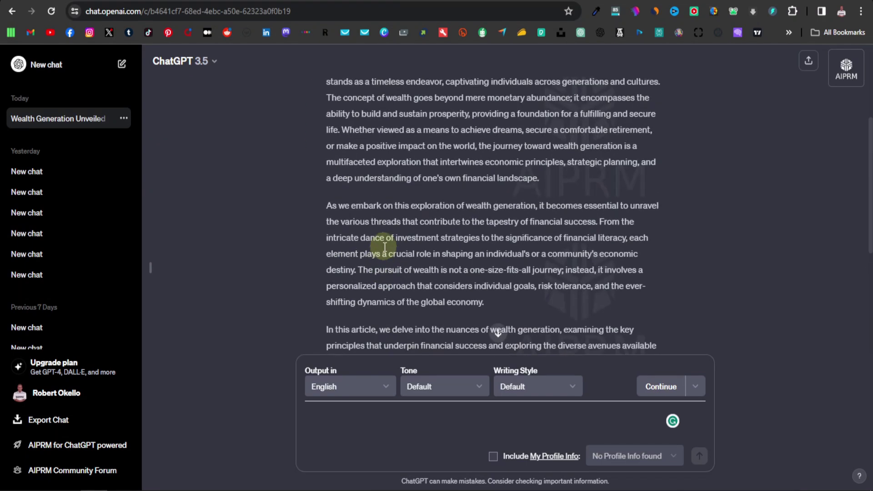
scroll(380, 247, down, 1)
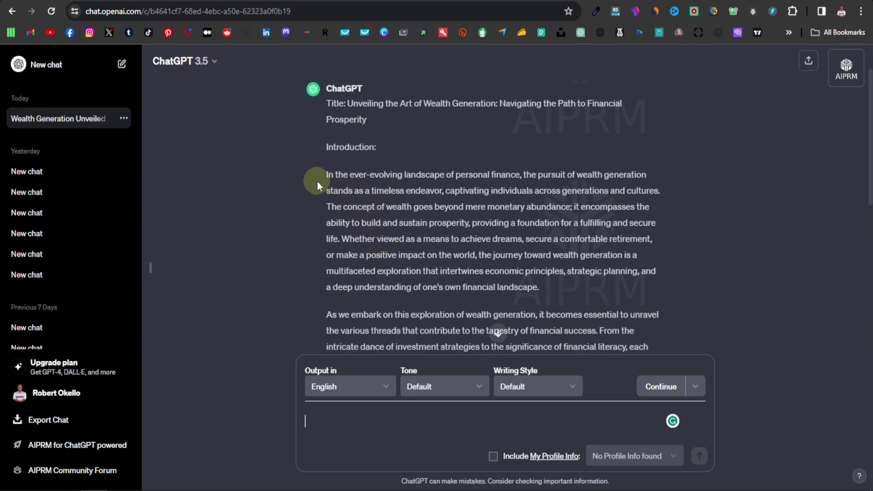
drag(319, 179, 564, 284)
click(475, 251)
drag(325, 175, 565, 286)
key(ctrl+c)
right_click(415, 209)
click(457, 234)
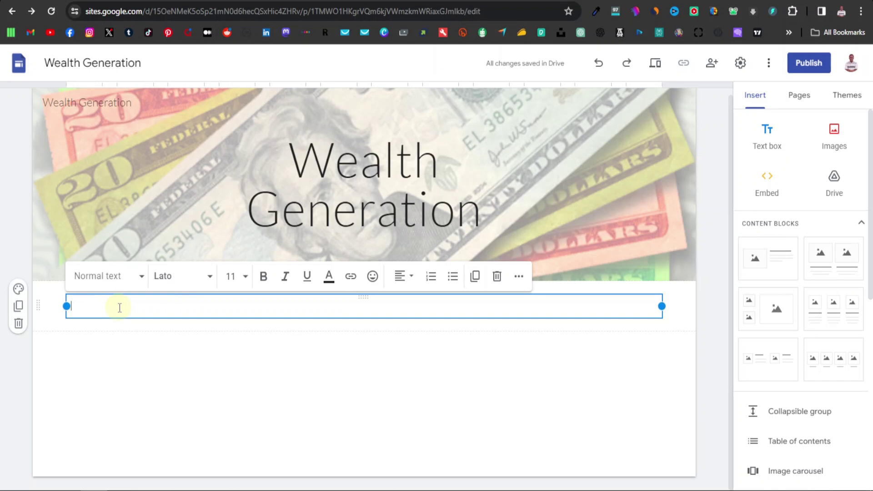
Step: Paste the copied paragraph into the empty text box on the Google Sites page and set its text colour to black
right_click(120, 308)
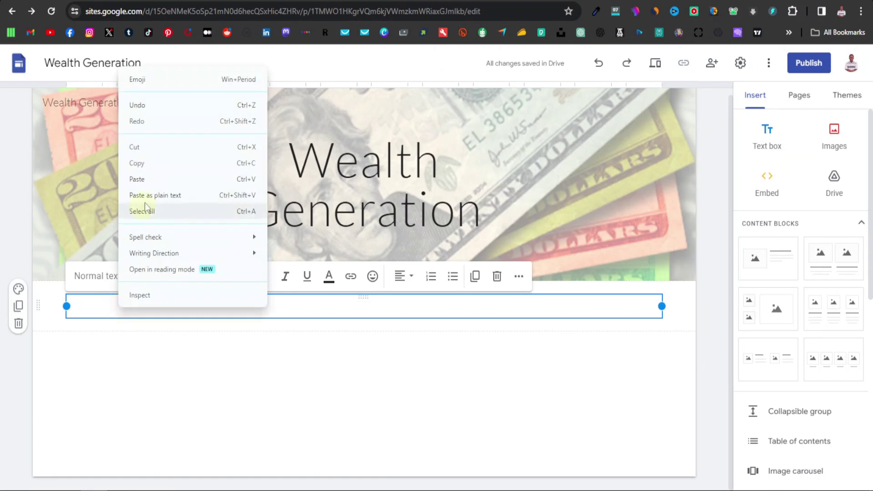
click(156, 195)
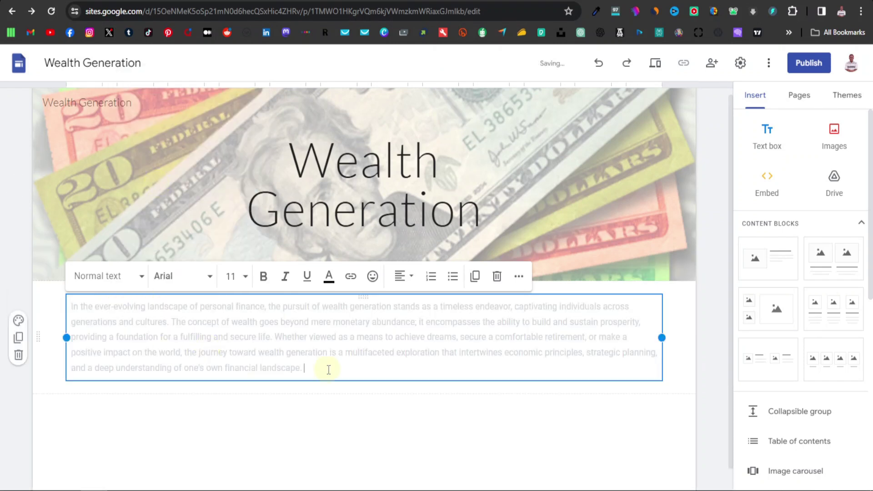
drag(309, 367, 71, 305)
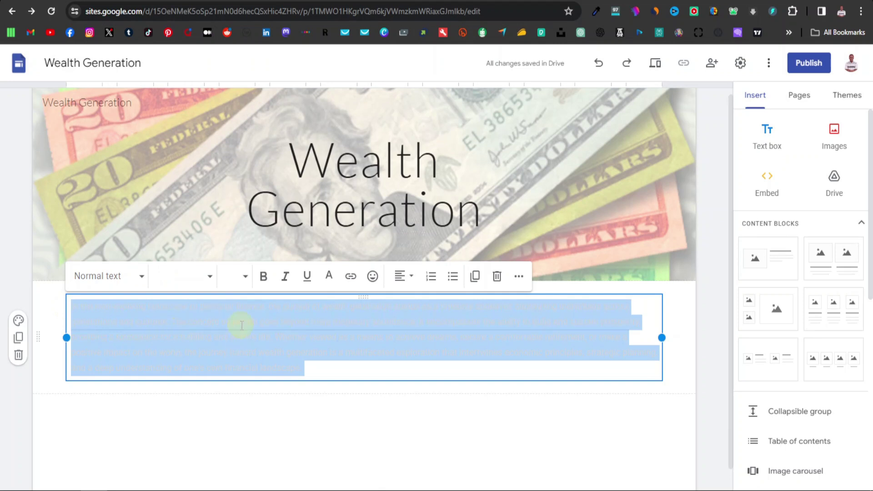
click(329, 276)
click(311, 305)
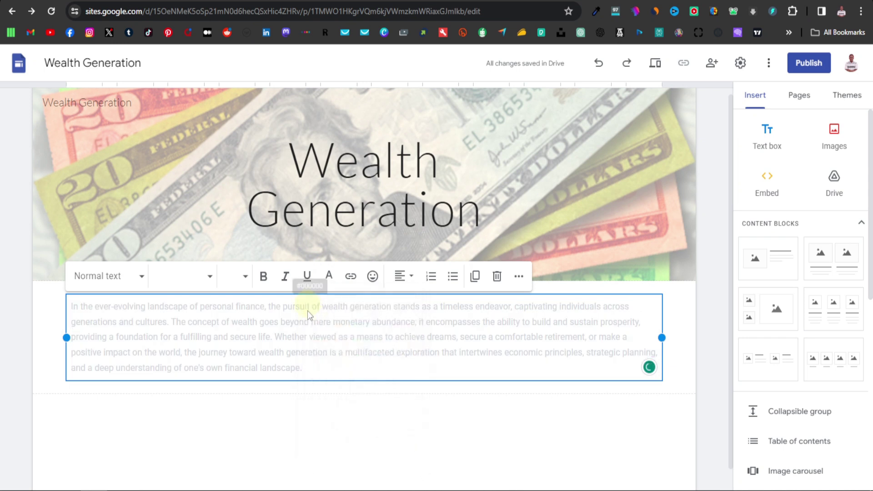
click(322, 370)
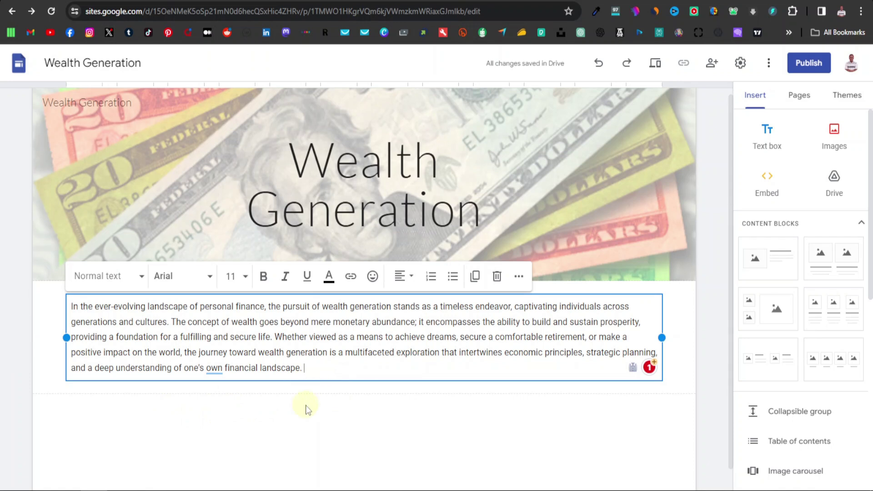
Step: Return to ChatGPT and submit the prompt "write an article on types of wealth generation"
key(ctrl+Tab)
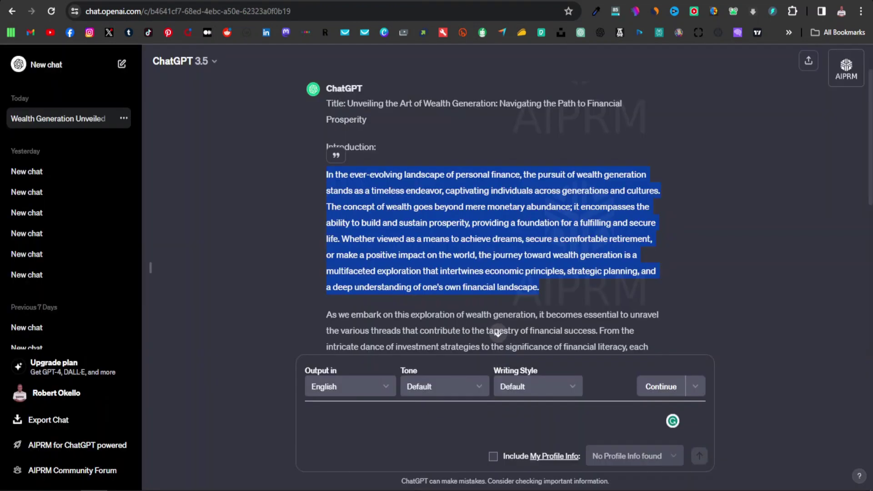
click(337, 419)
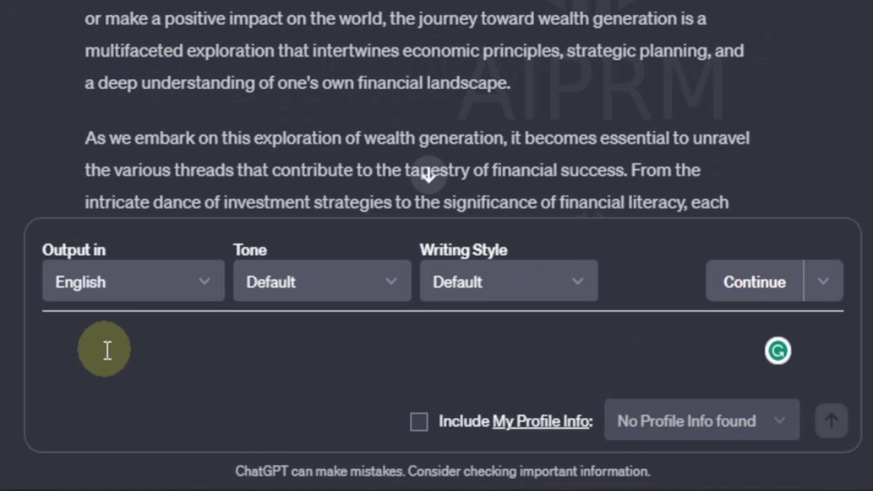
text(write an articl)
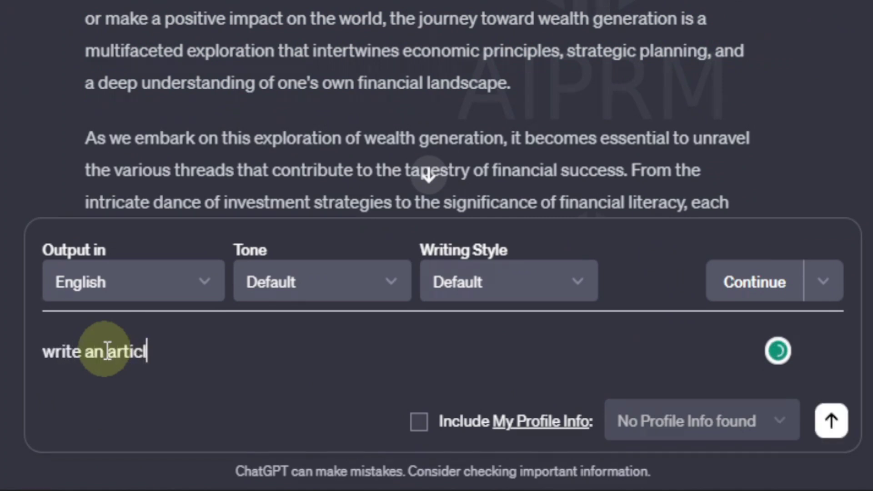
text(e on wealth generatiom)
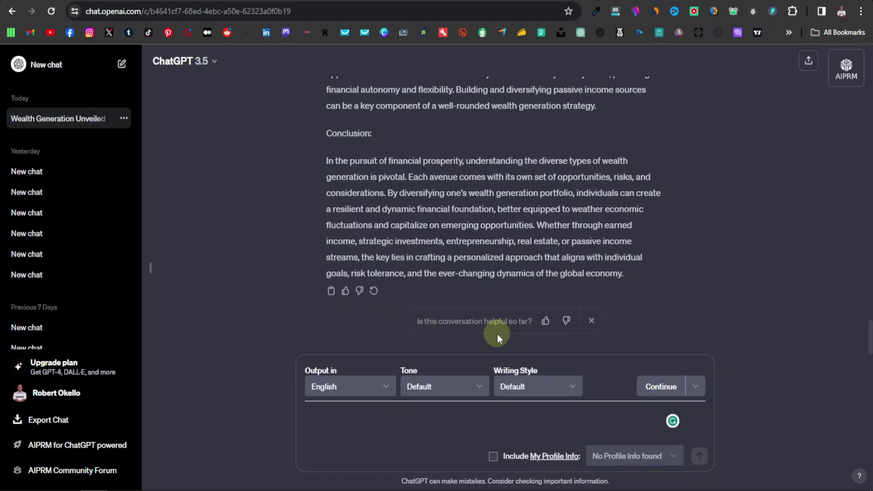
Step: Look through the generated article's title, introduction and numbered sections on types of wealth generation
scroll(498, 334, up, 10)
scroll(419, 281, up, 7)
scroll(368, 191, down, 3)
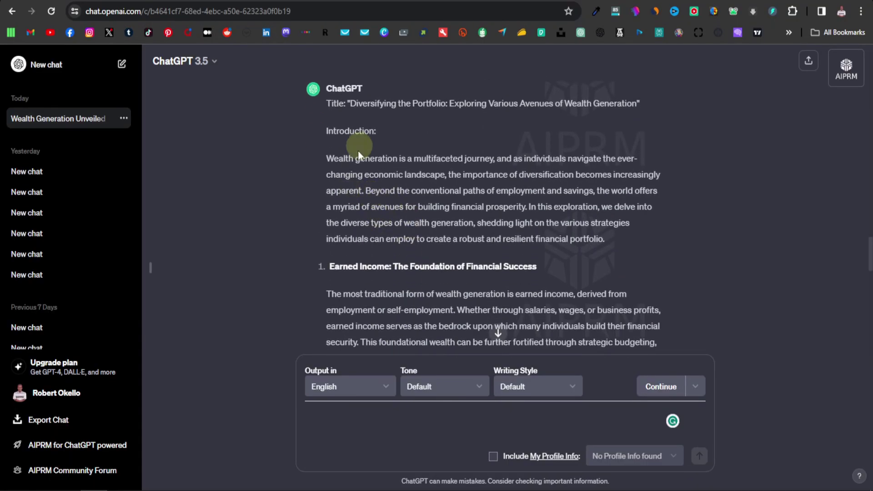
scroll(357, 154, up, 3)
scroll(382, 164, down, 1)
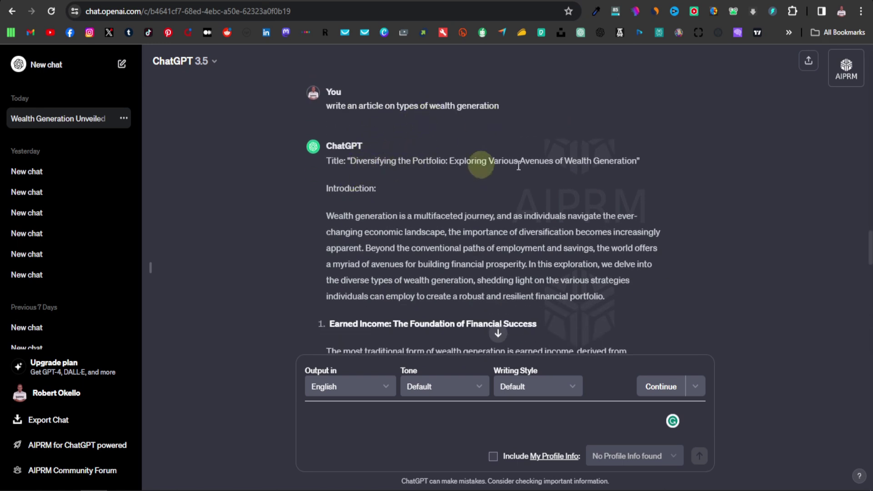
scroll(404, 205, down, 2)
scroll(404, 204, down, 4)
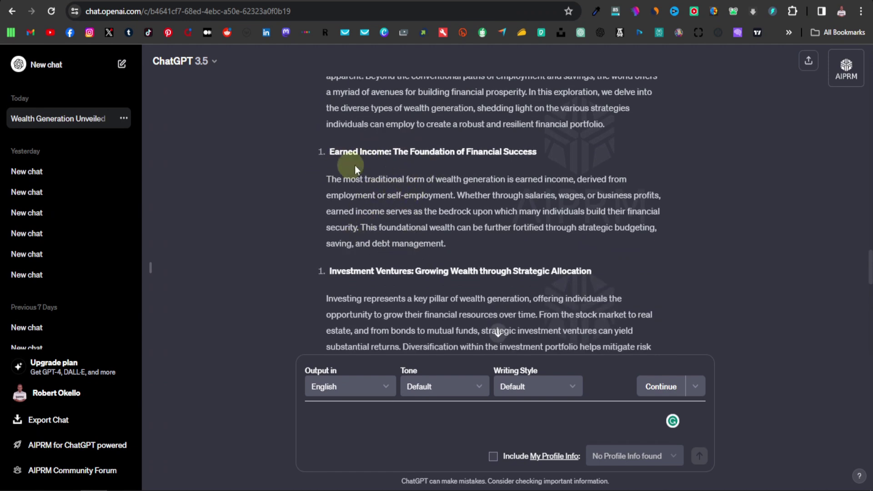
Step: Read through the ChatGPT article on types of wealth generation, from the introduction through the Passive Income Streams section and back
scroll(337, 177, down, 4)
scroll(369, 244, down, 9)
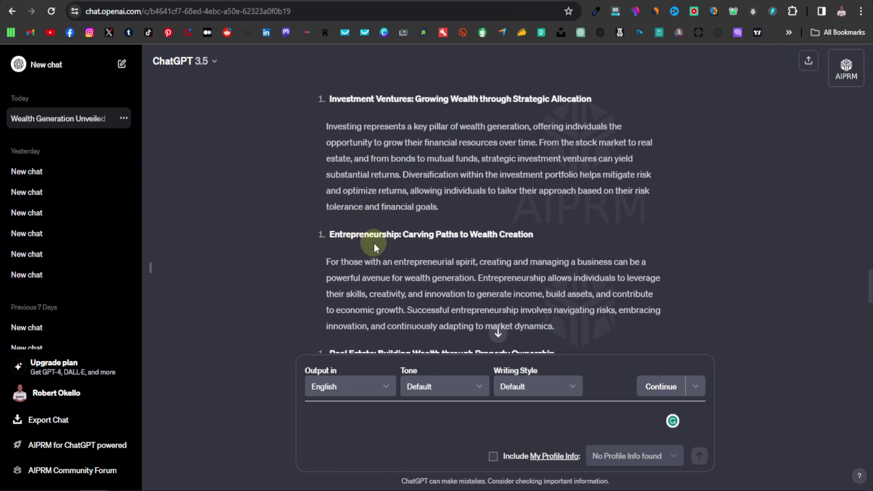
scroll(374, 244, down, 5)
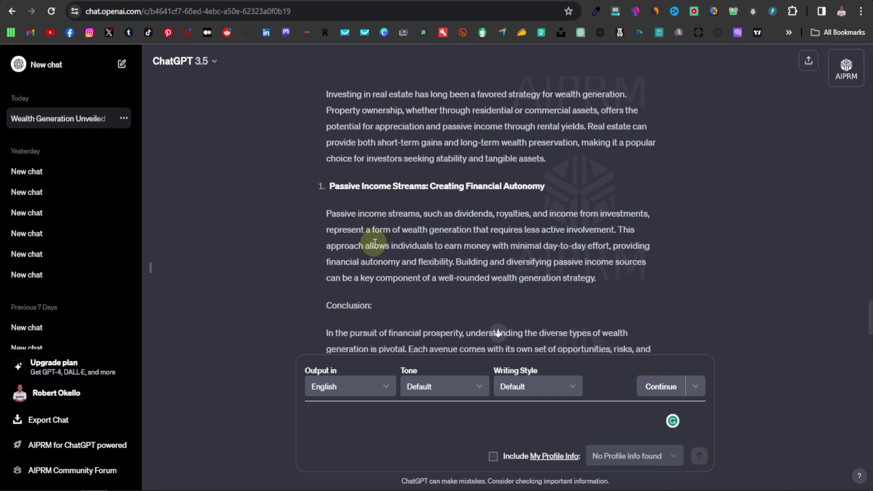
scroll(381, 244, up, 15)
scroll(384, 244, up, 4)
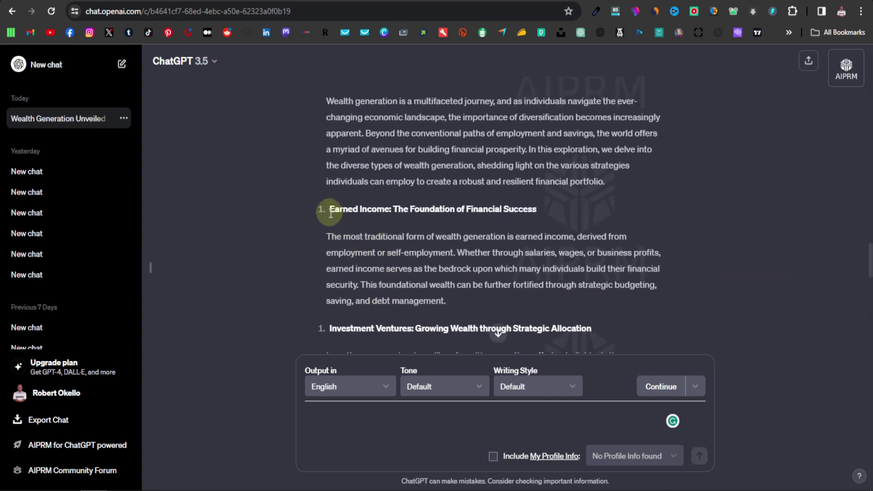
scroll(322, 207, up, 8)
scroll(331, 210, down, 8)
scroll(331, 210, down, 2)
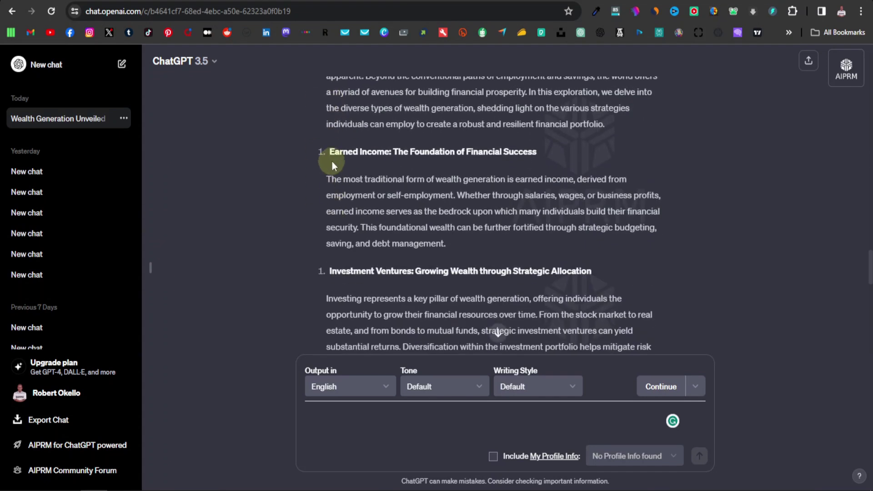
drag(330, 151, 374, 176)
click(372, 177)
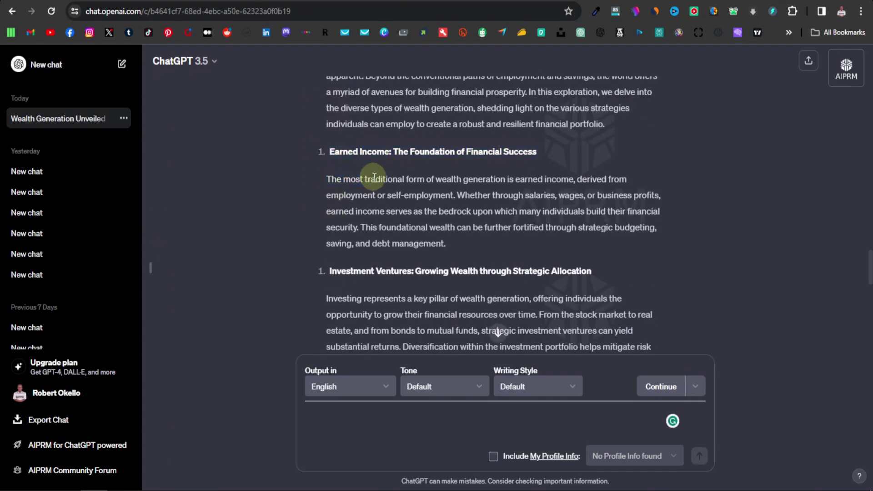
scroll(363, 173, up, 3)
drag(328, 159, 536, 357)
right_click(396, 260)
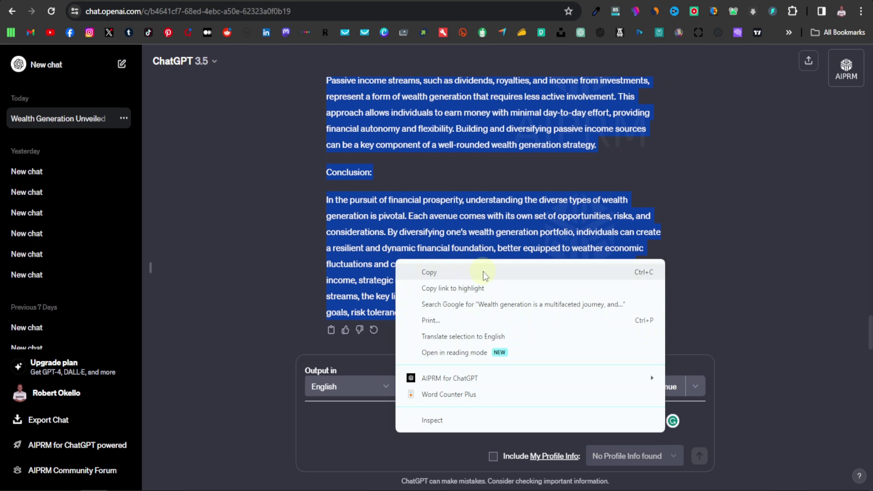
click(447, 220)
scroll(423, 236, up, 10)
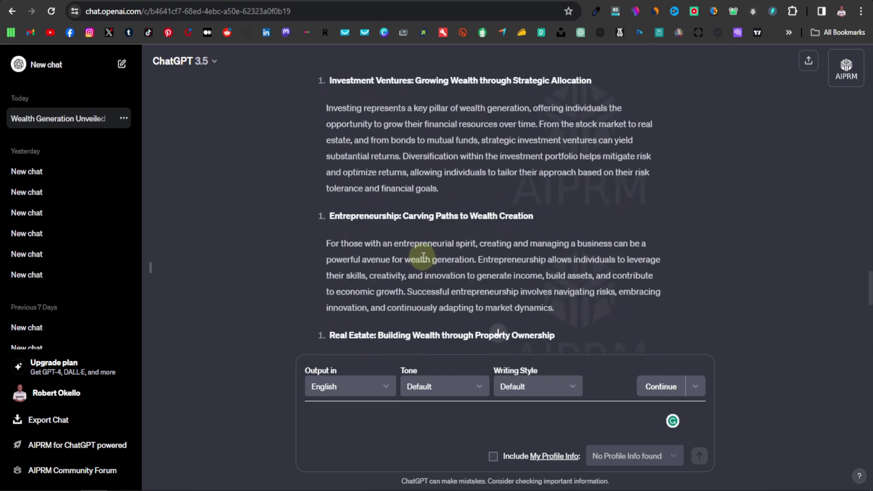
Step: Copy the article's introduction paragraph together with the "Earned Income: The Foundation of Financial Success" heading and its paragraph
scroll(402, 255, up, 3)
drag(326, 197, 551, 277)
scroll(454, 227, down, 1)
drag(326, 151, 536, 280)
right_click(461, 280)
click(463, 270)
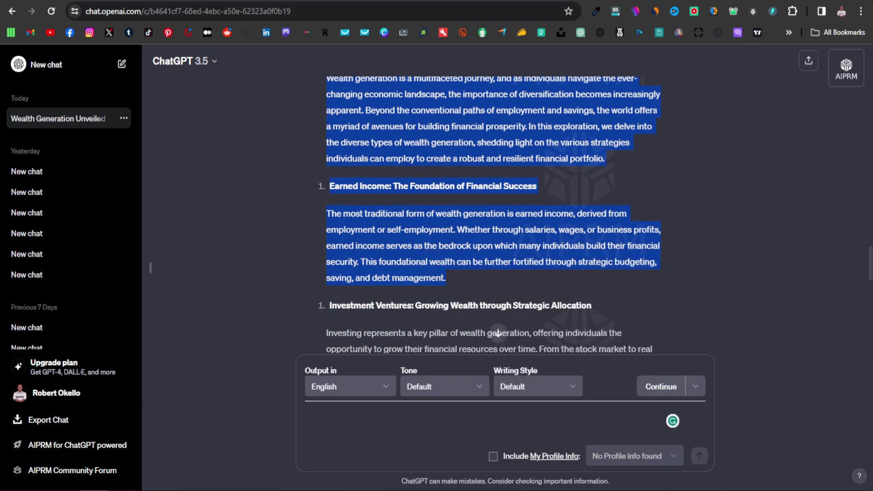
Step: Replace all text in the Google Sites text box below the header with the copied passage and set its text colour to black
key(ctrl+Tab)
click(177, 330)
key(ctrl+a)
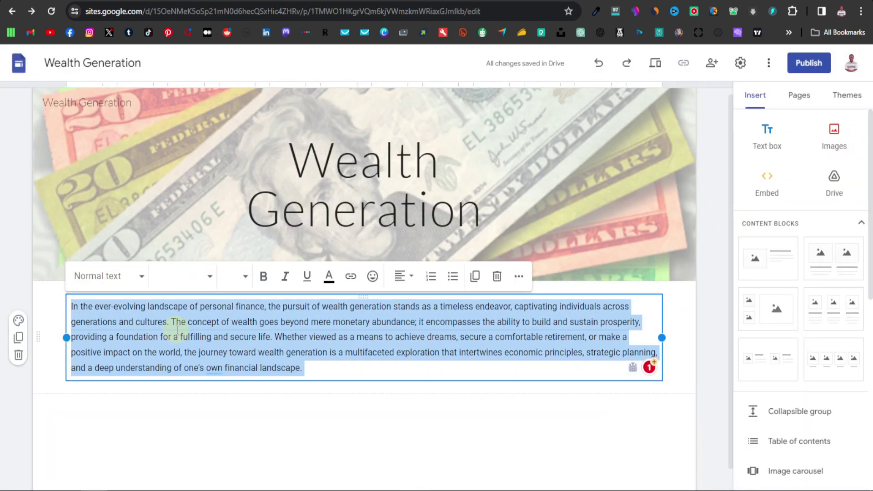
key(ctrl+v)
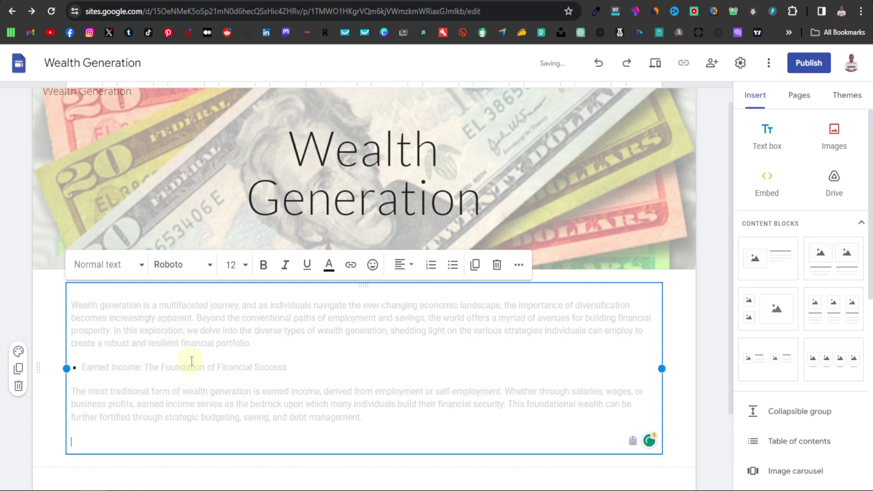
key(ctrl+a)
click(329, 264)
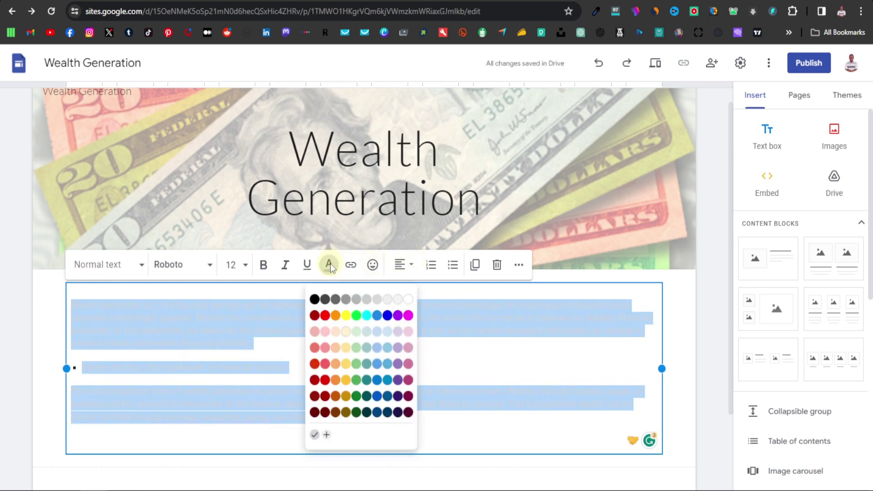
click(313, 296)
click(381, 431)
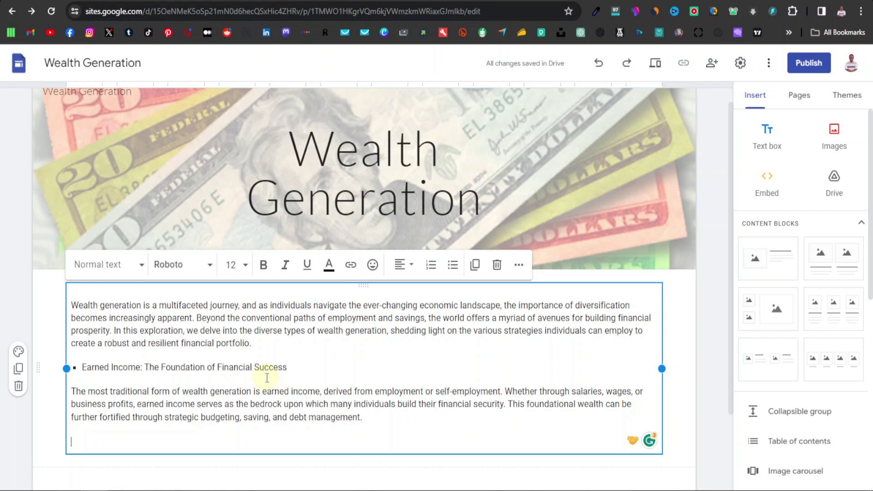
Step: Switch to the ClickBank website and look through its homepage, including the affiliate and seller sections and their popular resources
click(586, 1)
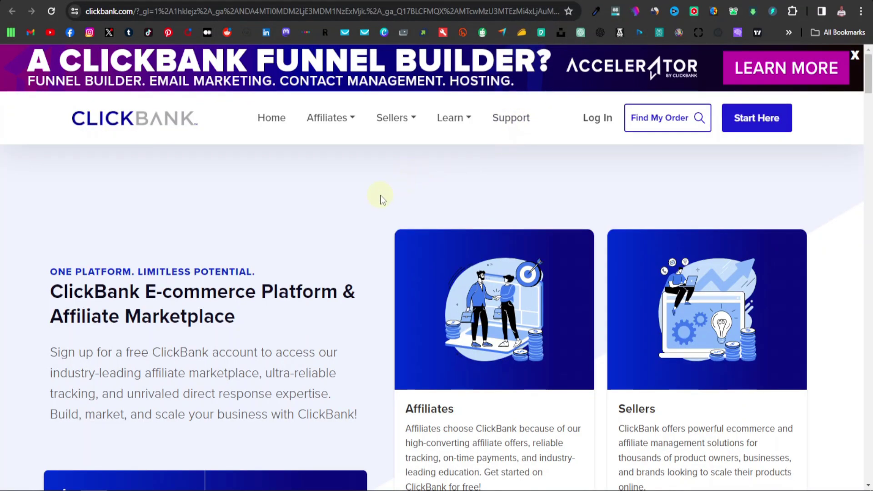
scroll(383, 189, down, 4)
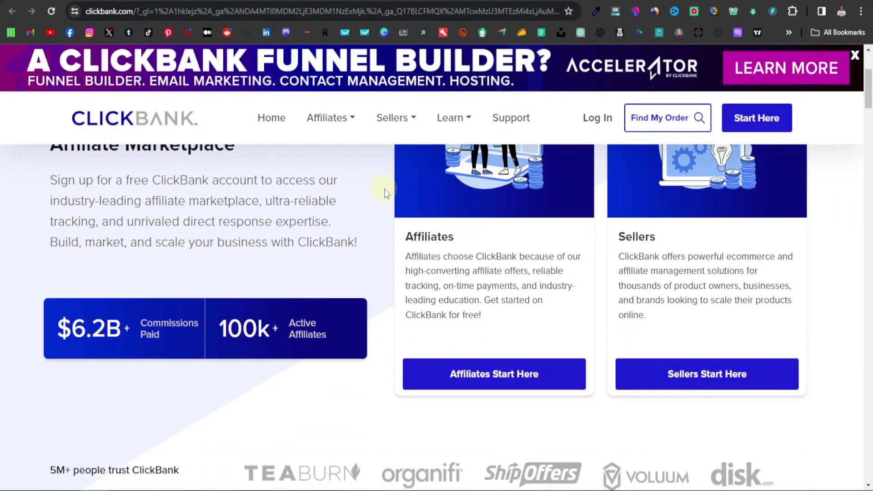
scroll(383, 189, down, 5)
scroll(383, 190, up, 8)
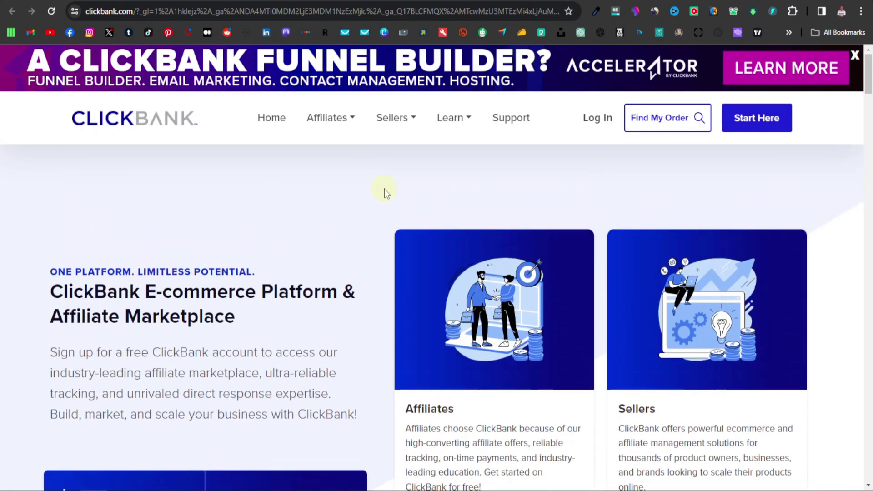
scroll(383, 189, down, 14)
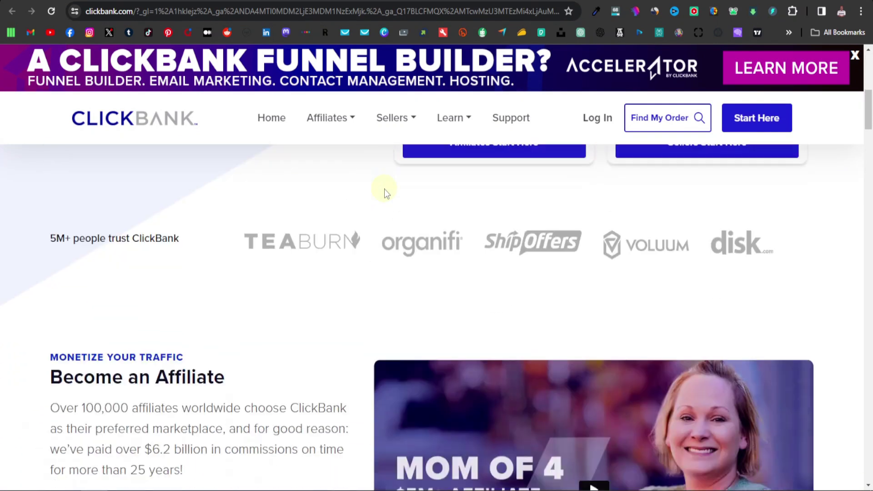
scroll(364, 203, down, 9)
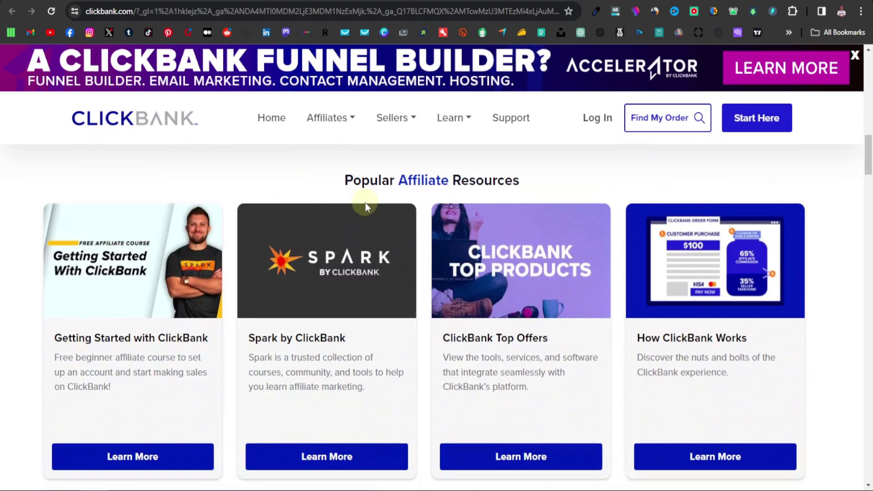
scroll(365, 203, down, 5)
scroll(359, 221, down, 5)
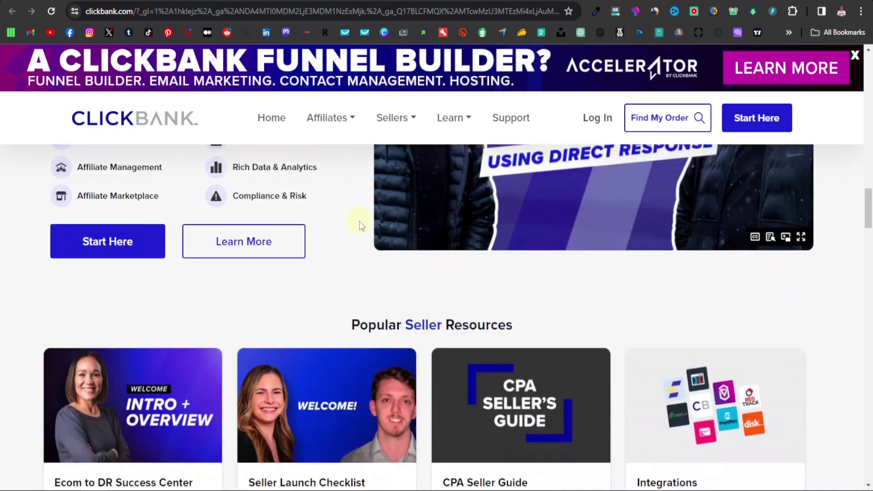
scroll(359, 221, up, 20)
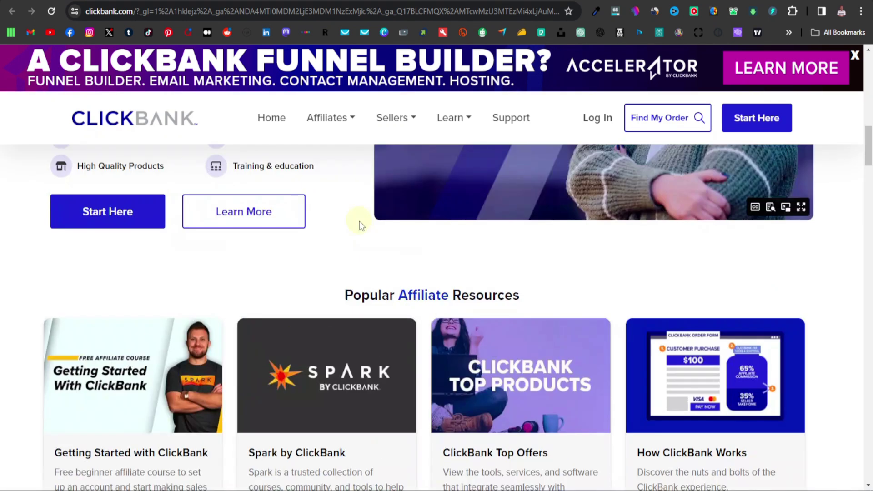
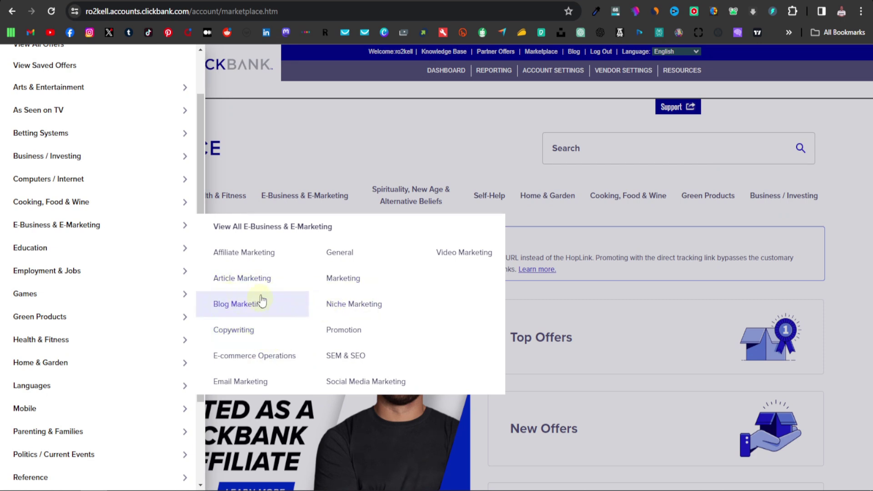
Step: Open the Affiliate Marketing subcategory of E-Business & E-Marketing in the ClickBank marketplace and compare the listed offers and their average commissions
click(252, 256)
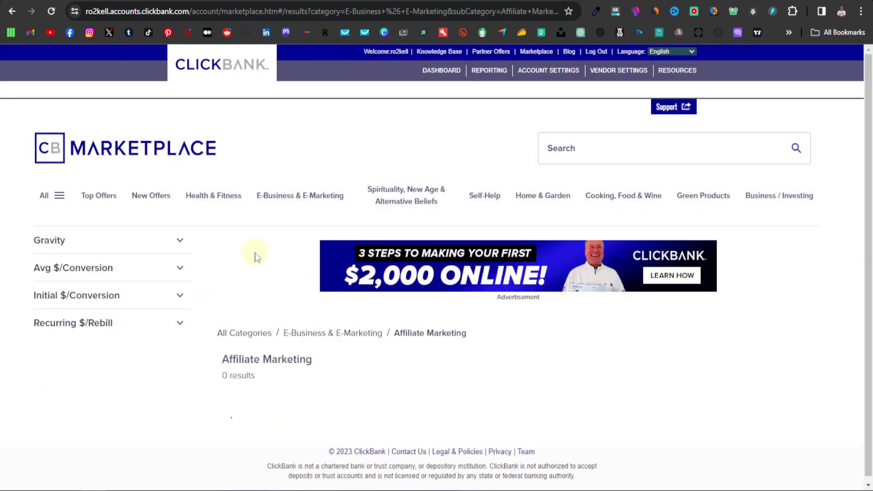
scroll(282, 270, down, 6)
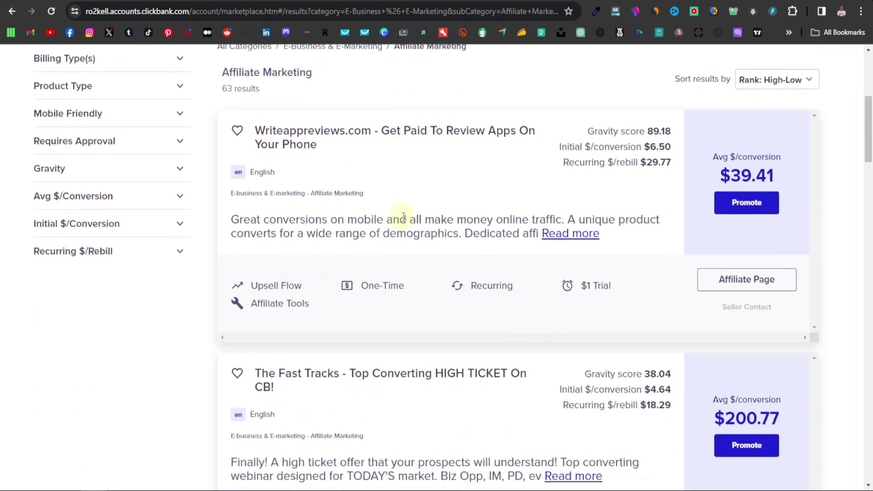
scroll(494, 293, down, 4)
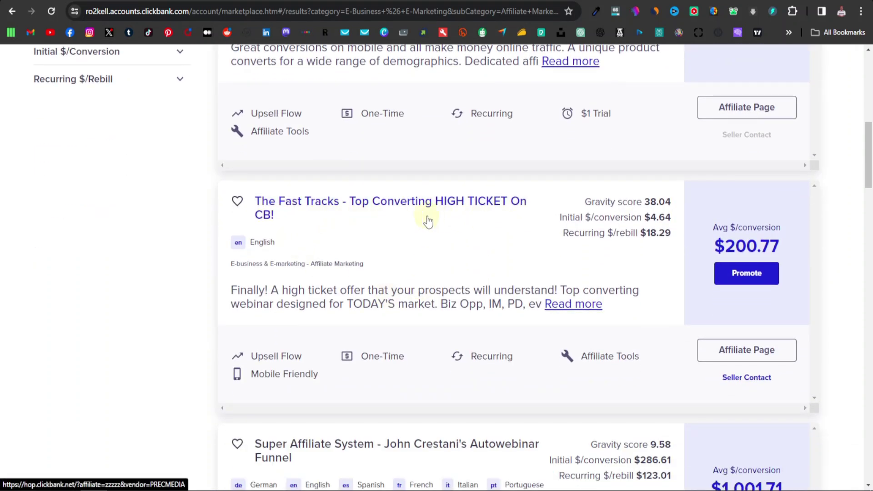
mouse_move(733, 258)
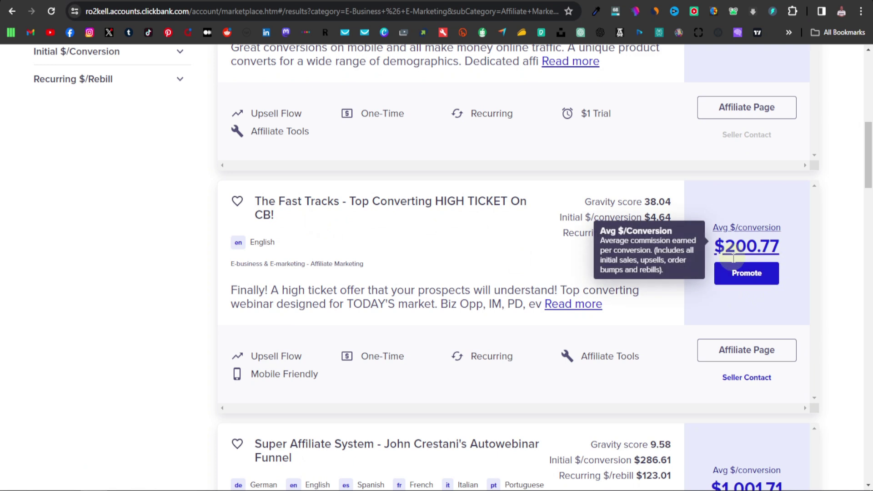
scroll(718, 272, down, 5)
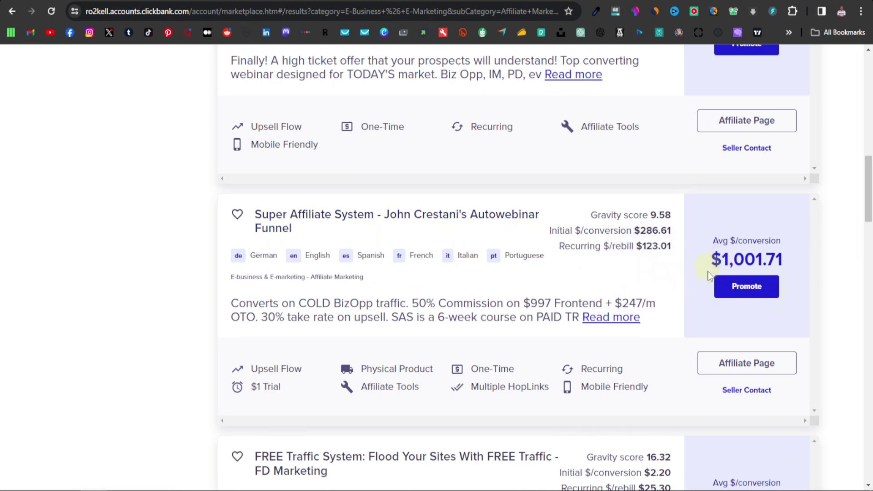
scroll(707, 276, down, 5)
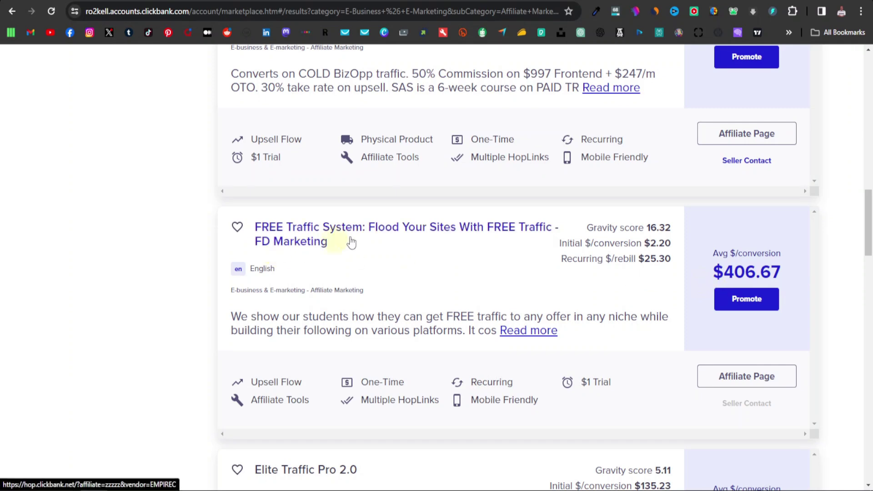
scroll(450, 239, down, 10)
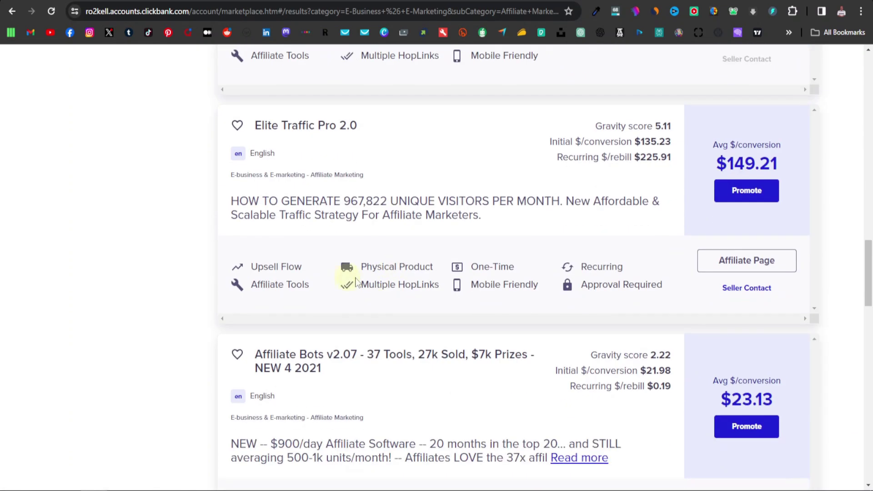
scroll(463, 278, down, 4)
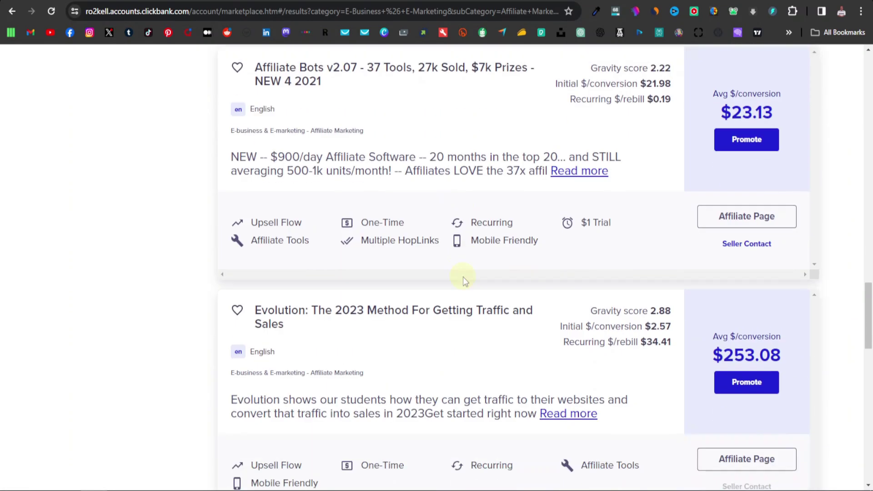
scroll(463, 277, up, 16)
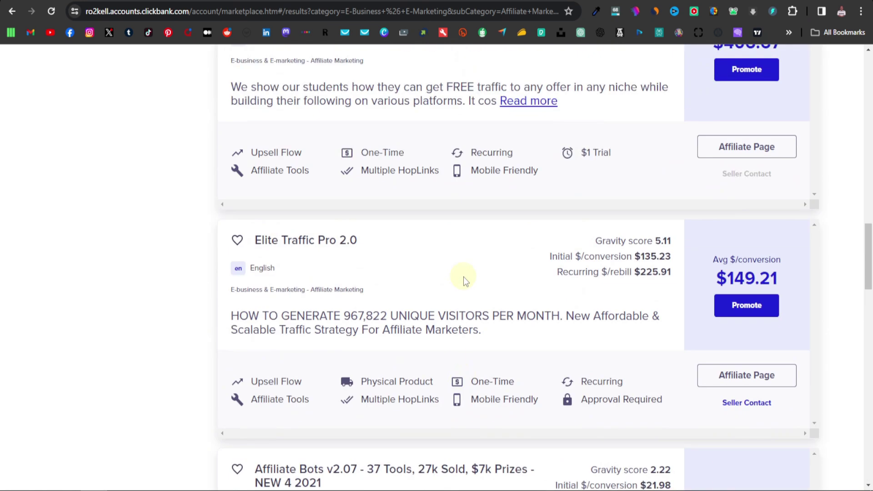
scroll(463, 276, up, 9)
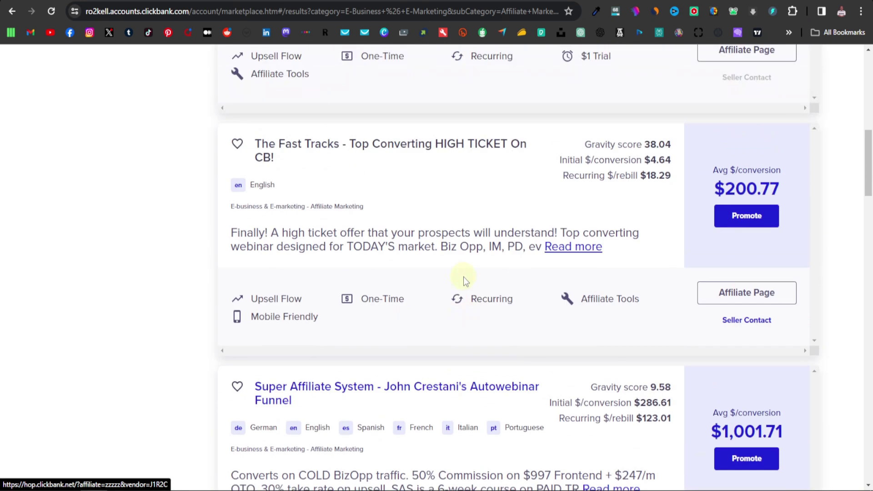
scroll(463, 276, up, 2)
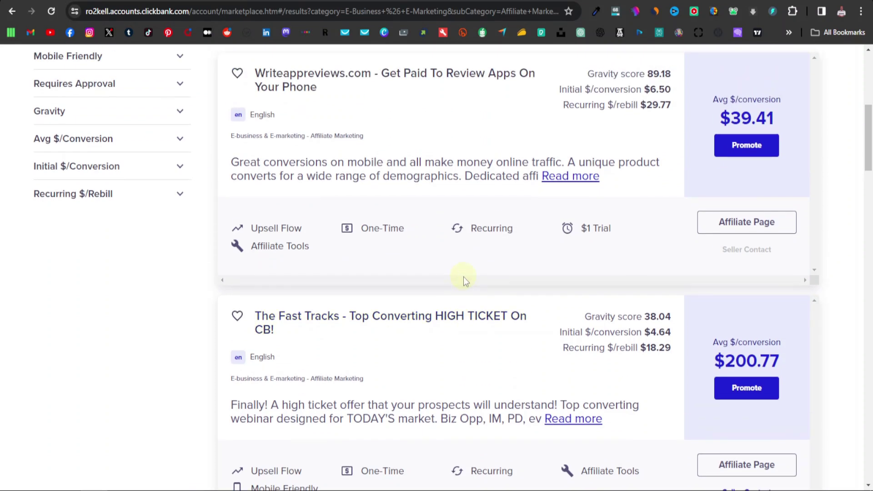
scroll(463, 277, down, 3)
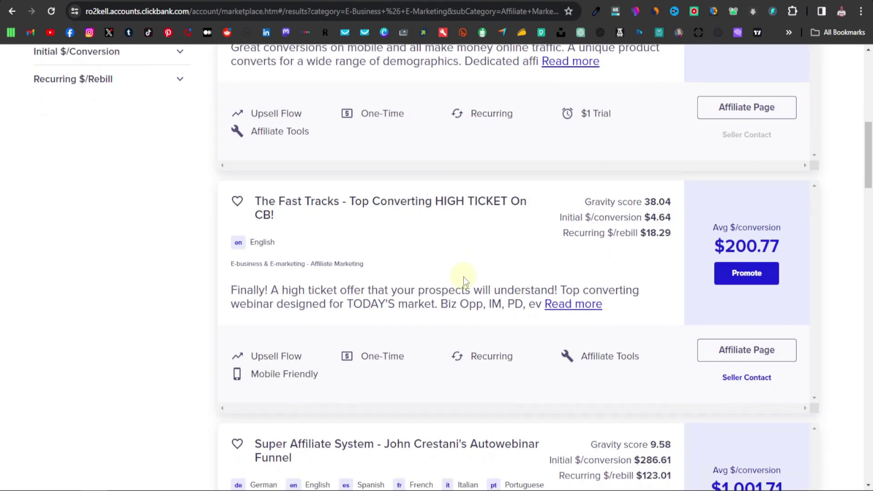
Step: Open the sales page of "The Fast Tracks - Top Converting HIGH TICKET On CB!" and examine its headline and registration form
click(402, 203)
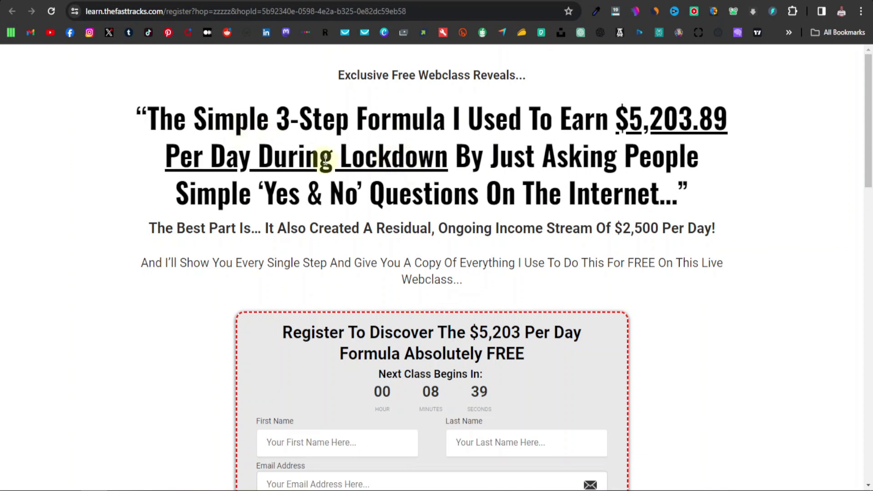
scroll(325, 159, down, 2)
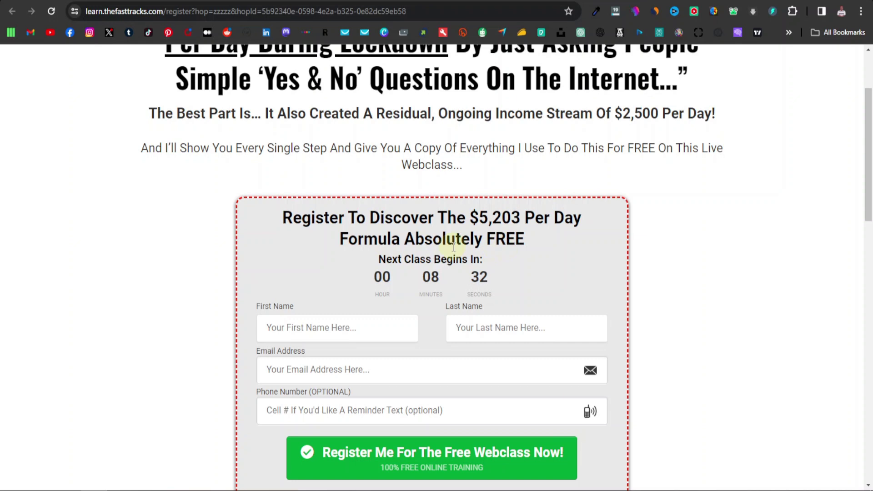
scroll(453, 247, up, 1)
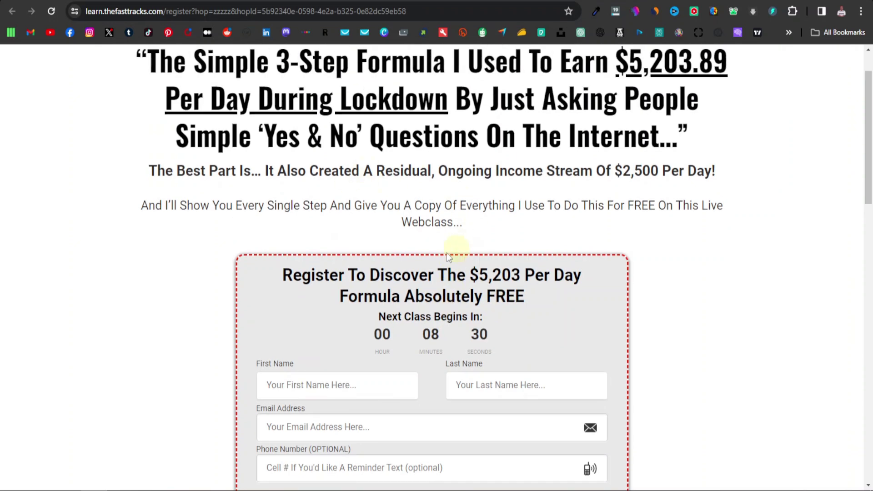
Step: Look through the offer's sales page and copy its headline from "The Simple 3-Step Formula" through "Questions On The Internet…"
scroll(432, 216, up, 1)
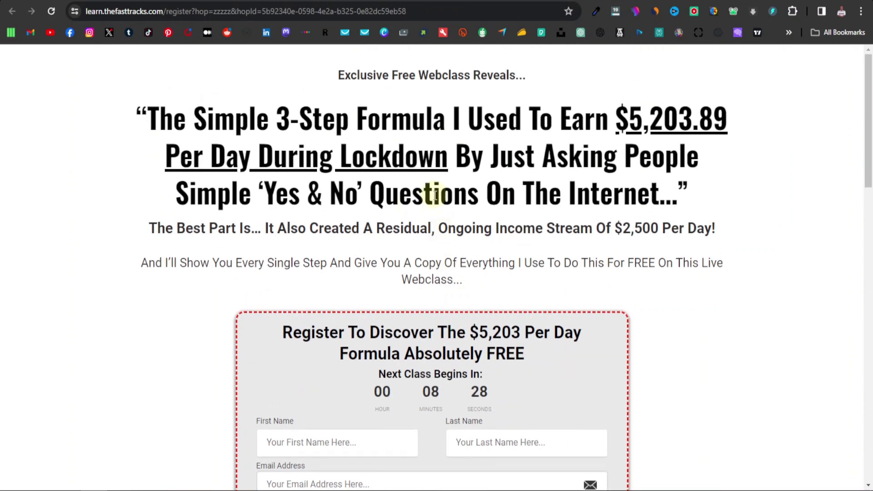
scroll(306, 272, down, 7)
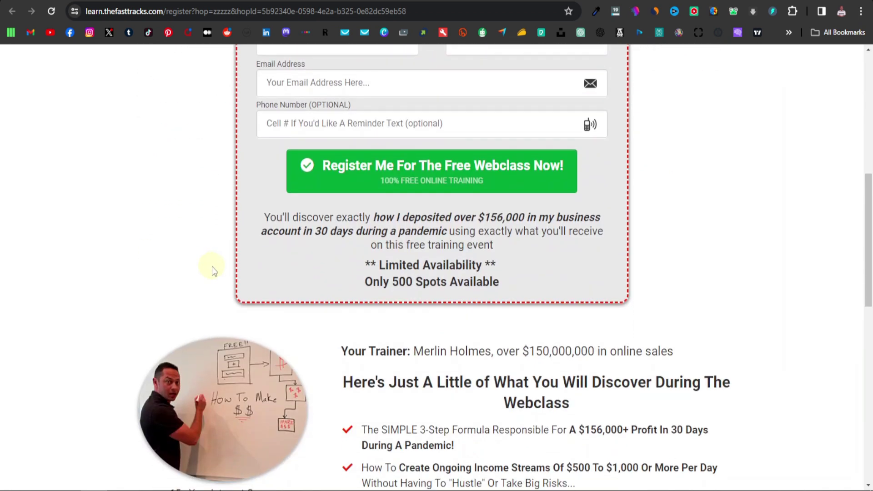
scroll(217, 271, down, 1)
scroll(217, 271, up, 7)
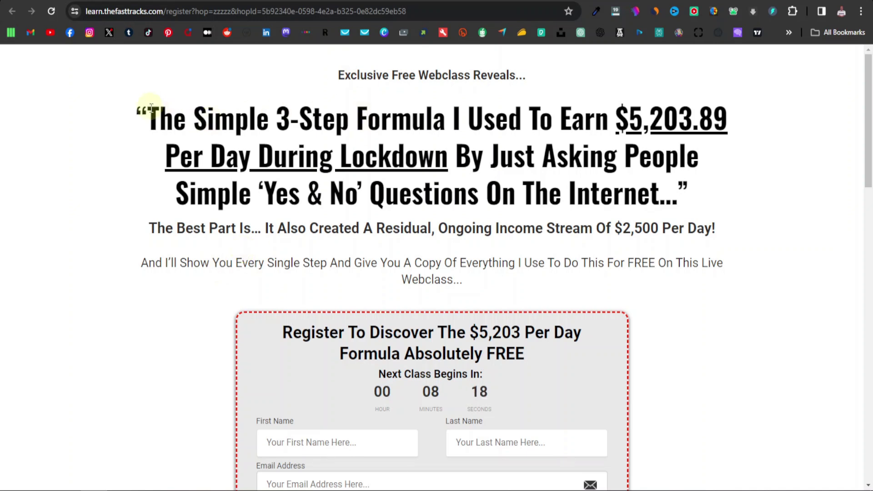
drag(150, 109, 281, 153)
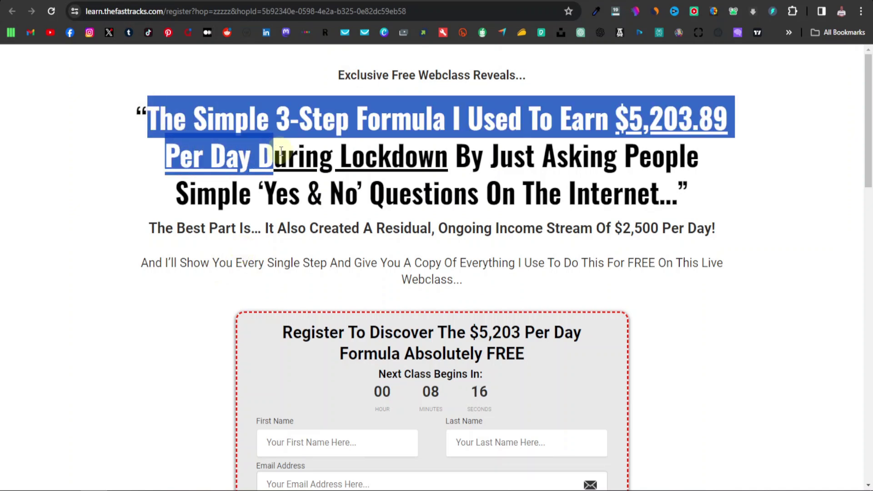
drag(351, 152, 677, 191)
right_click(566, 179)
click(604, 190)
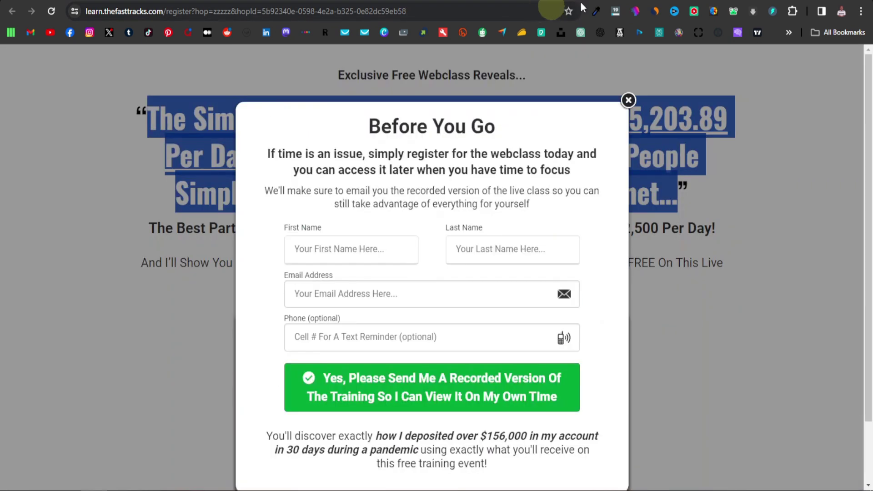
Step: Switch to Google Sites and paste the copied headline on the empty line below the debt management paragraph in the text box
key(ctrl+shift+Tab)
key(ctrl+shift+Tab)
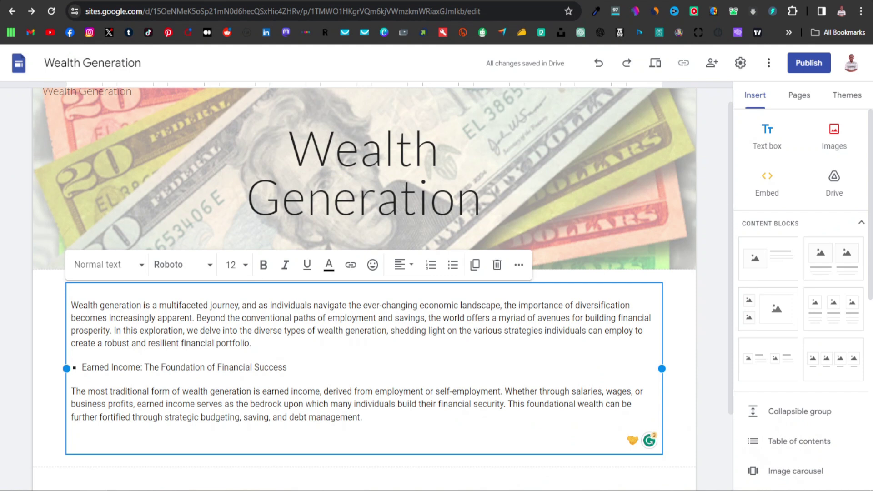
scroll(114, 402, down, 1)
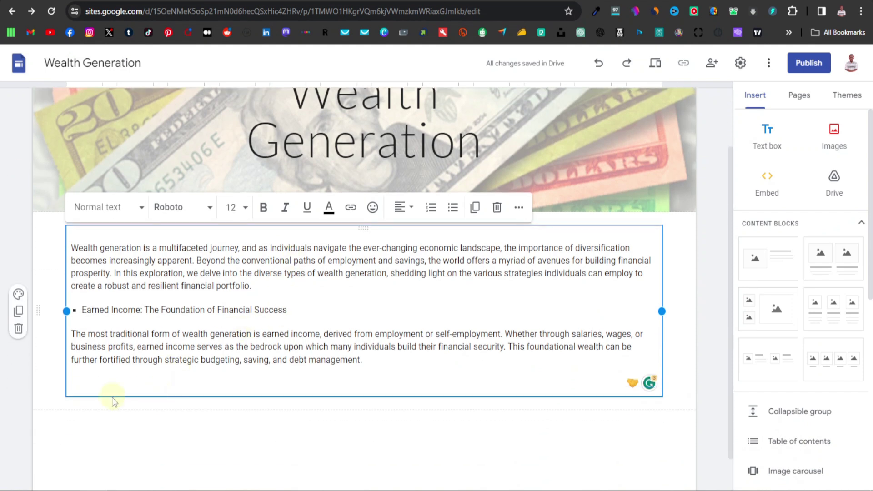
right_click(78, 385)
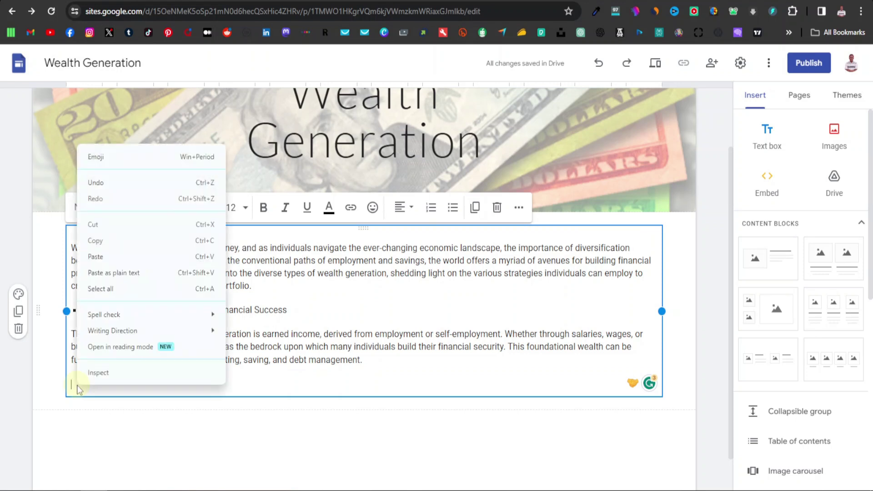
click(97, 255)
Step: Set the pasted headline's font size to 18 and its line spacing to Single
drag(422, 371, 109, 223)
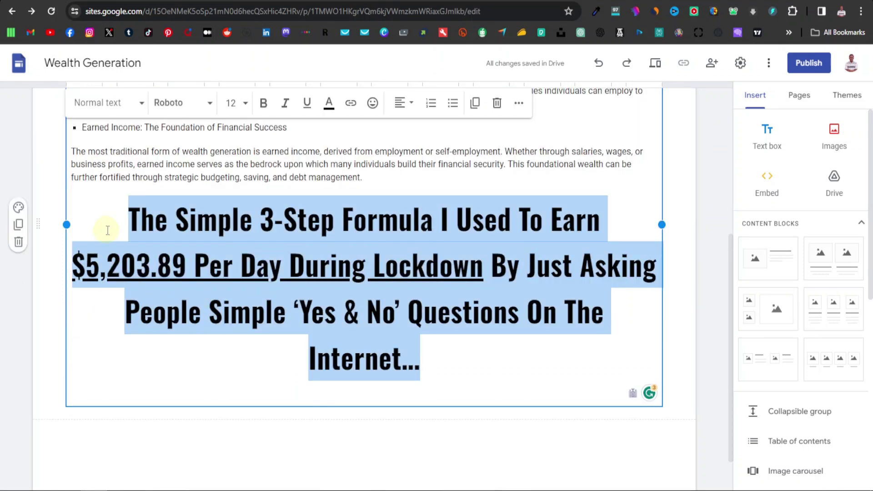
click(246, 103)
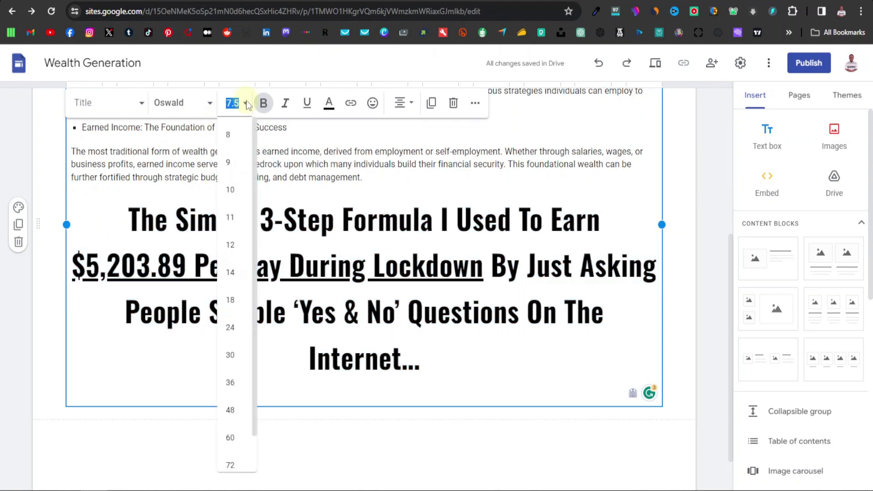
click(231, 299)
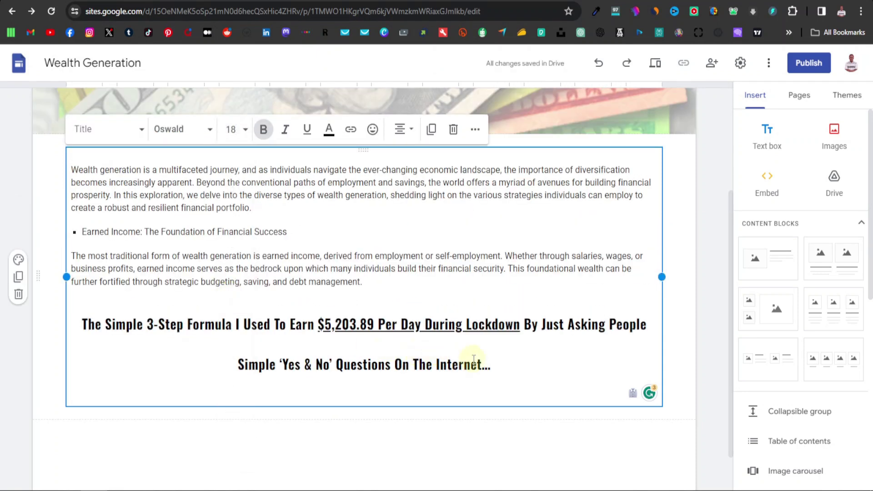
drag(494, 370, 81, 324)
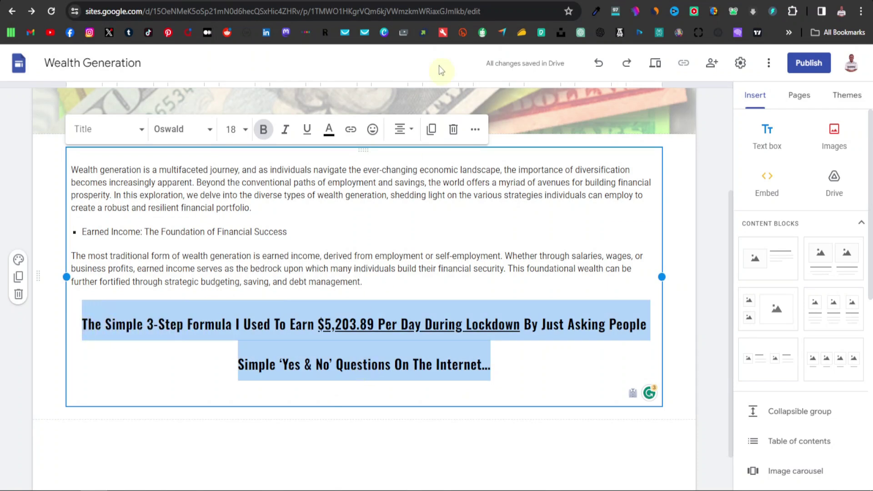
click(475, 129)
click(368, 157)
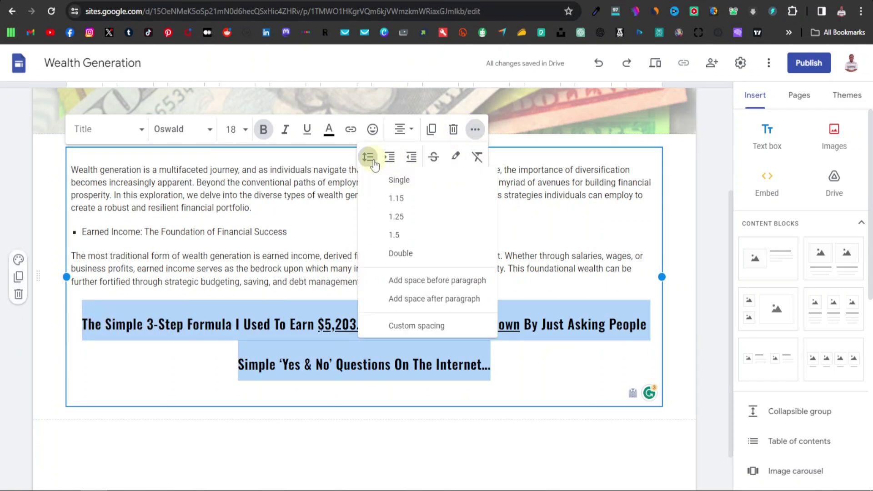
click(402, 183)
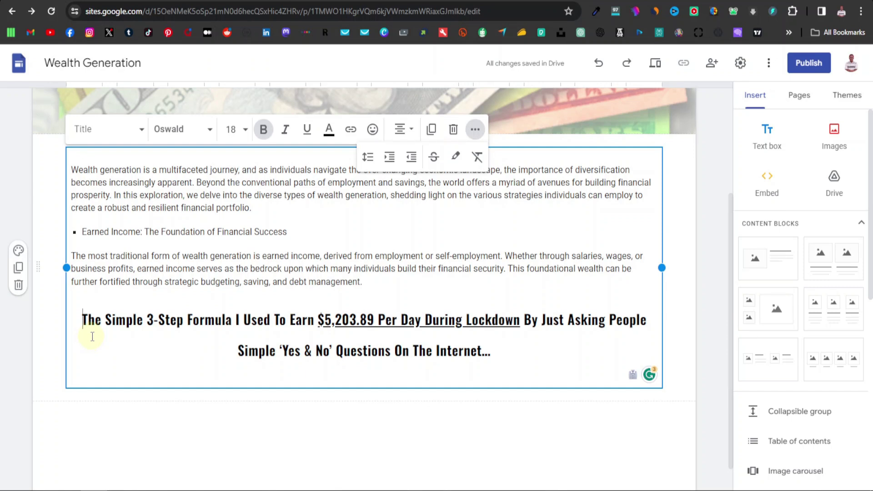
Step: Add "Discover" before the pasted headline and replace its word "I" with the trainer's name copied from the sales page
text(Discover)
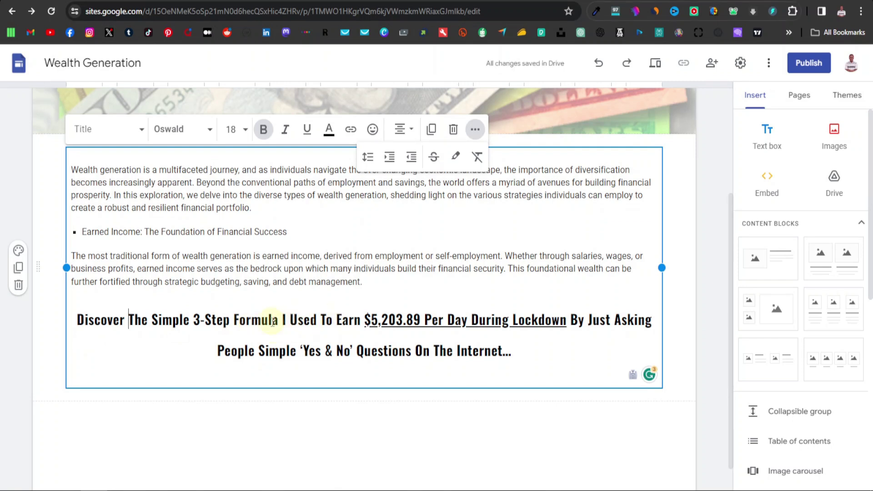
key(ctrl+Tab)
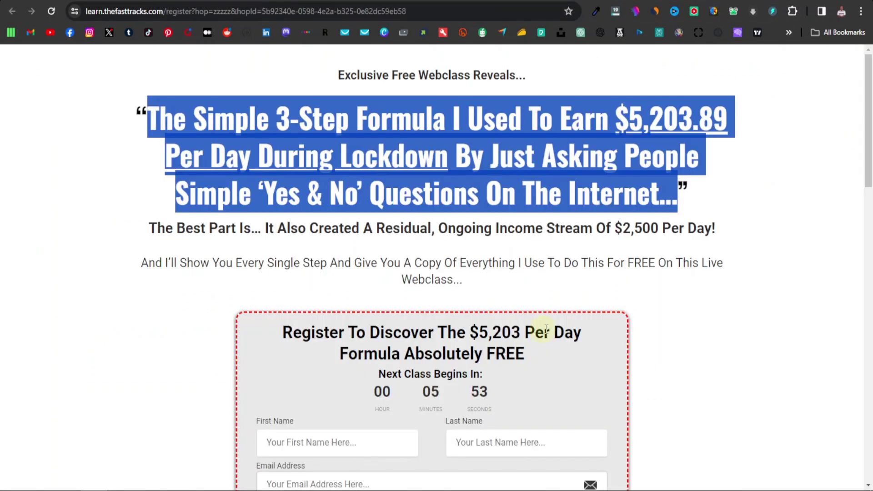
click(505, 258)
scroll(503, 255, down, 10)
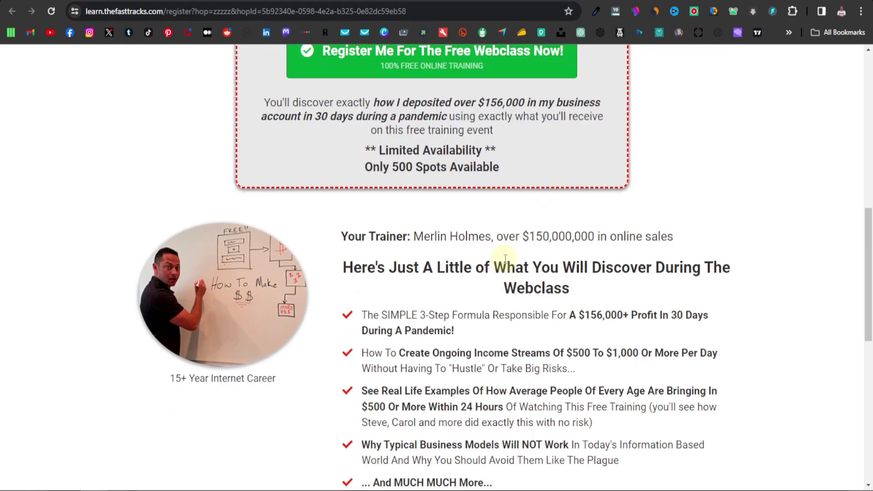
drag(416, 239, 492, 240)
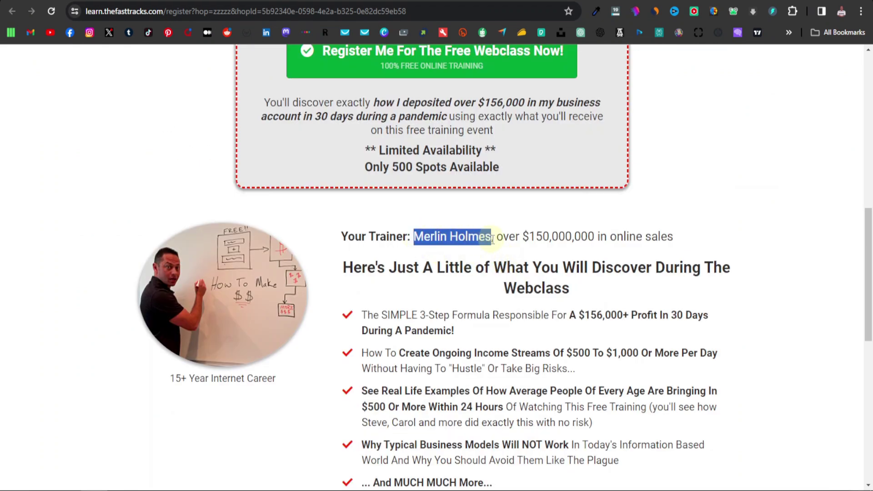
right_click(452, 238)
click(473, 251)
key(ctrl+Tab)
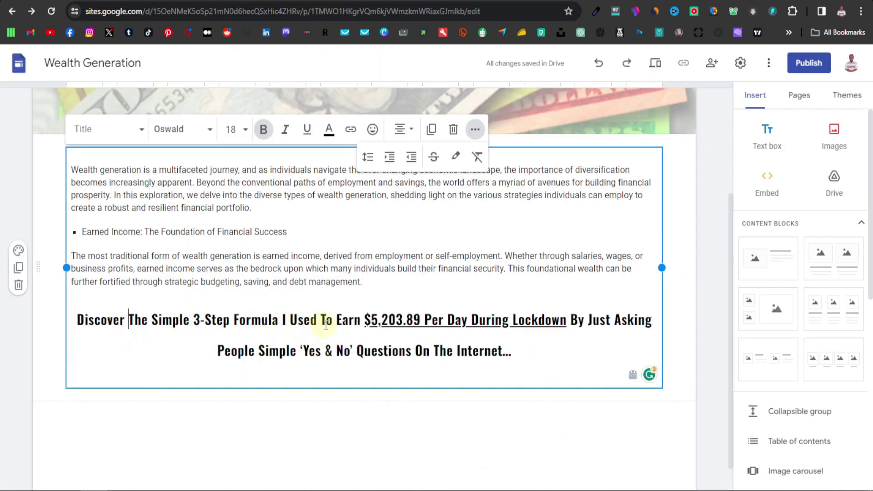
click(285, 320)
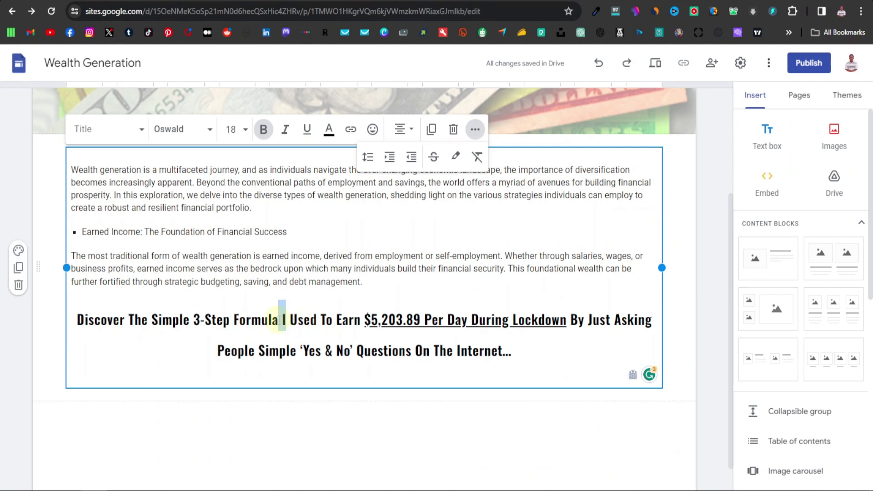
key(ctrl+v)
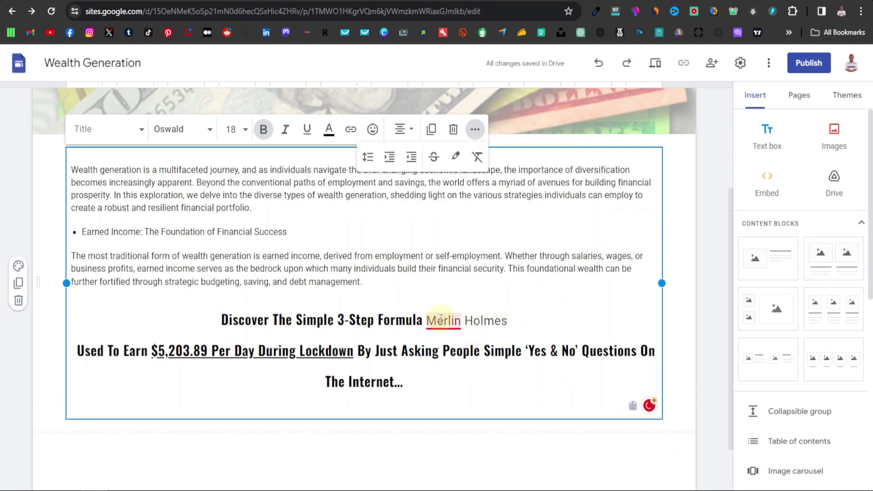
Step: Copy the whole edited headline into Notepad to strip its formatting, and copy the plain text back from there
drag(408, 384, 97, 321)
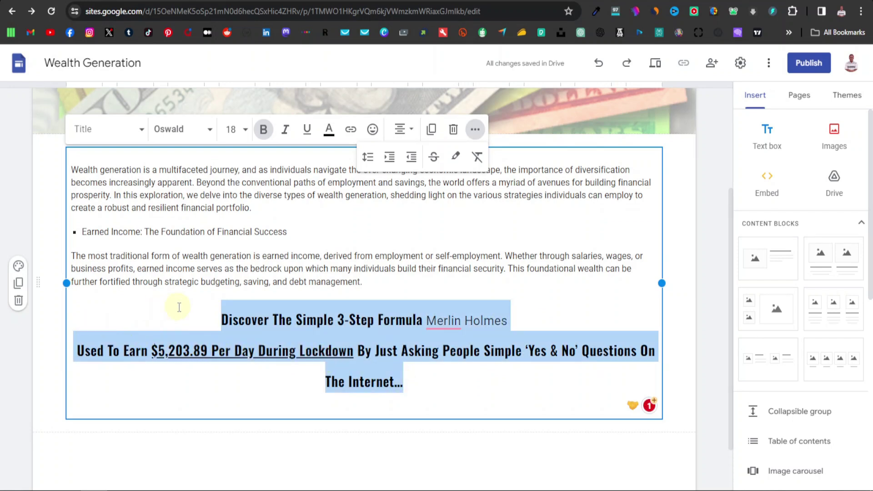
right_click(269, 320)
click(305, 79)
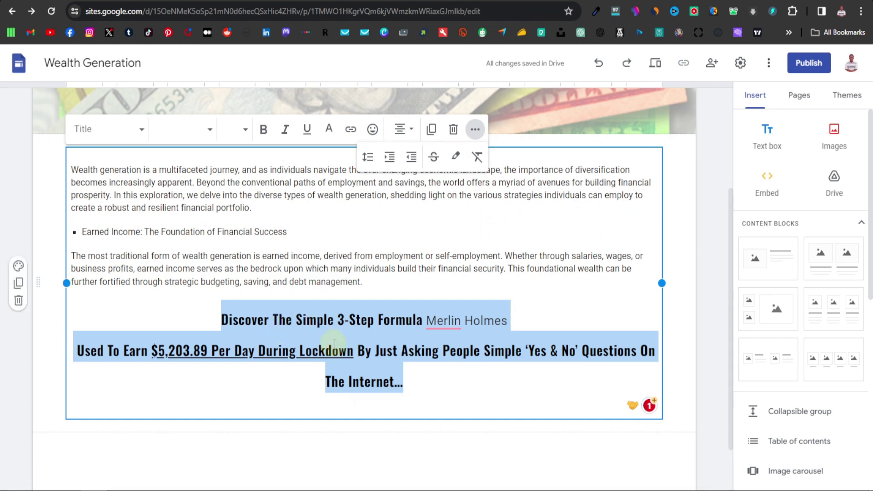
click(253, 485)
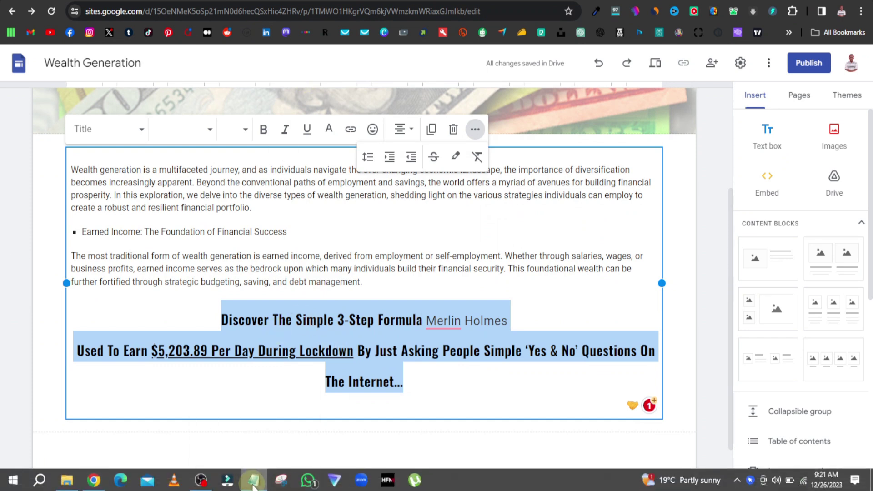
right_click(272, 244)
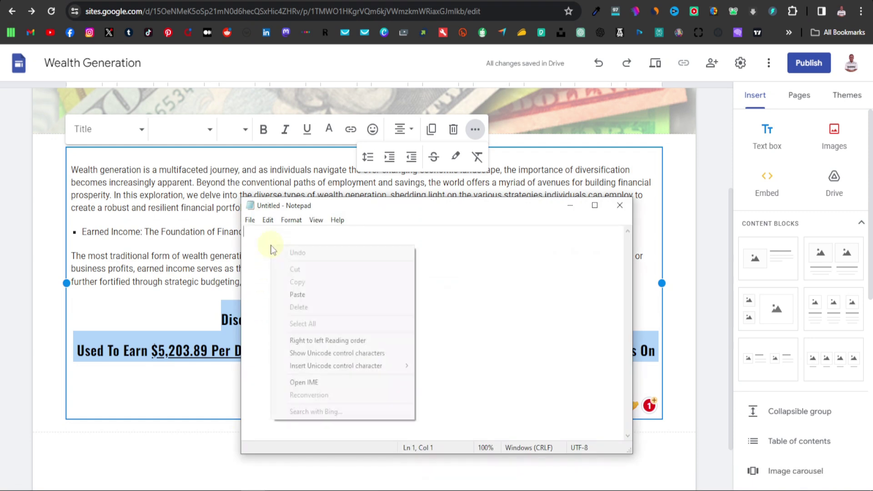
click(332, 296)
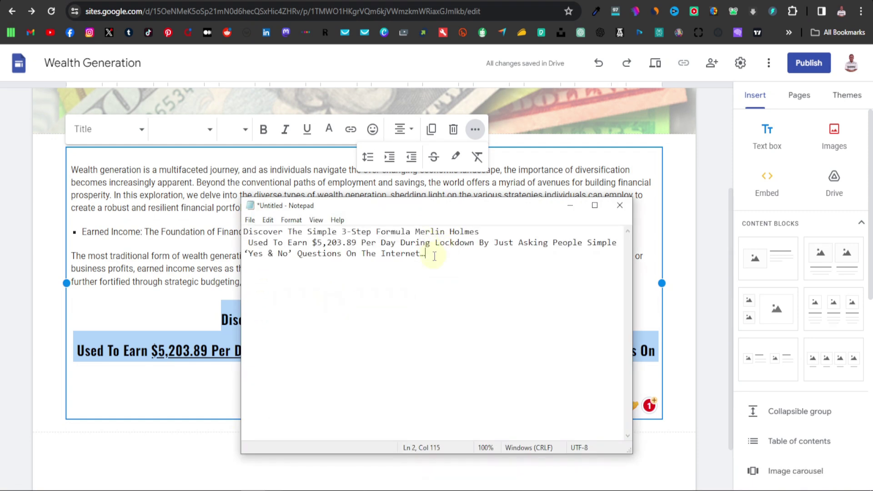
key(ctrl+a)
right_click(346, 245)
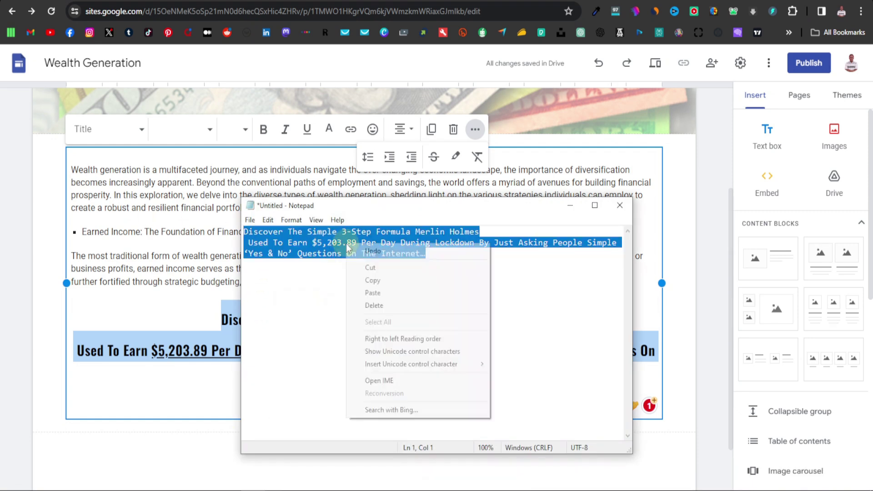
click(380, 282)
click(570, 205)
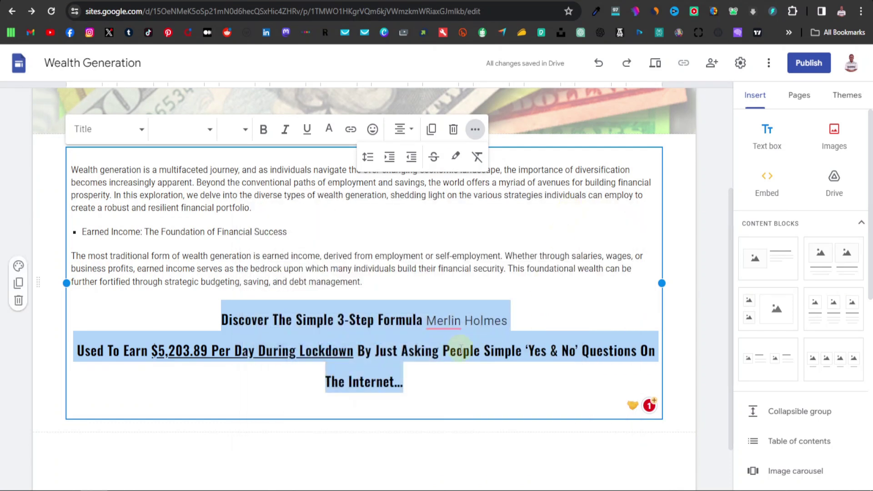
Step: Replace the formatted headline in the text box with the plain-text copy and join its two lines into one paragraph
key(BackSpace)
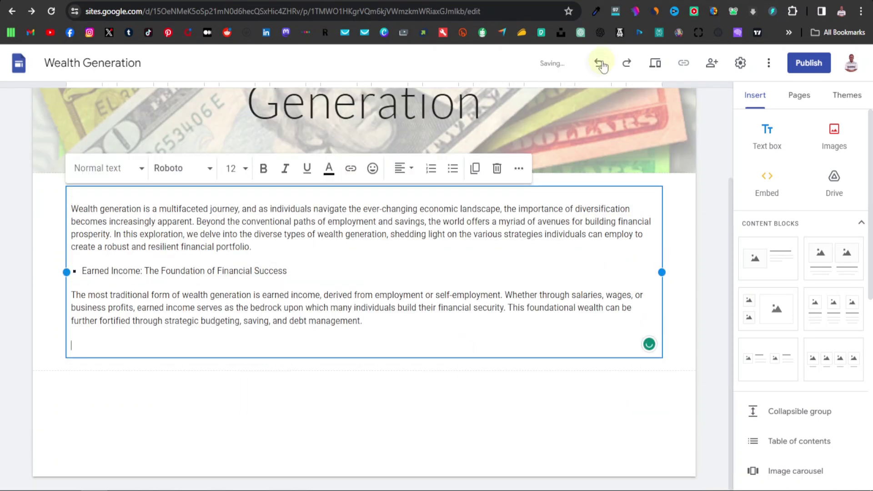
key(ctrl+v)
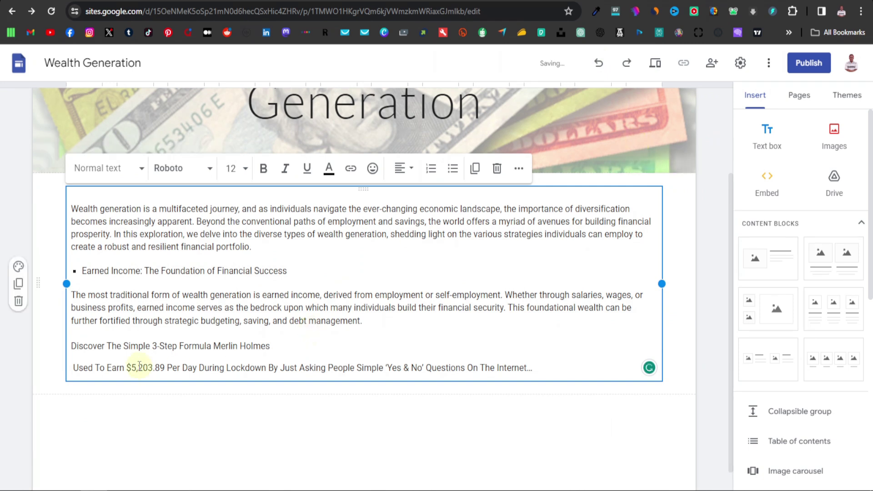
click(76, 366)
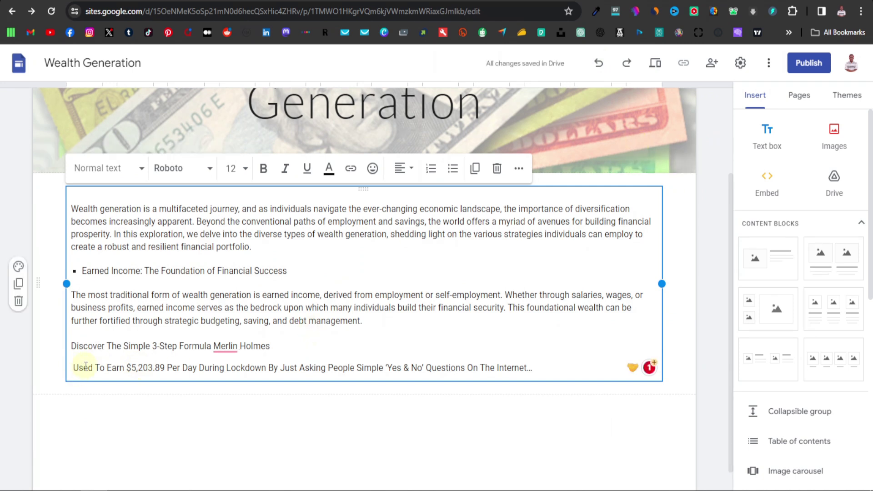
key(BackSpace)
key(BackSpace)
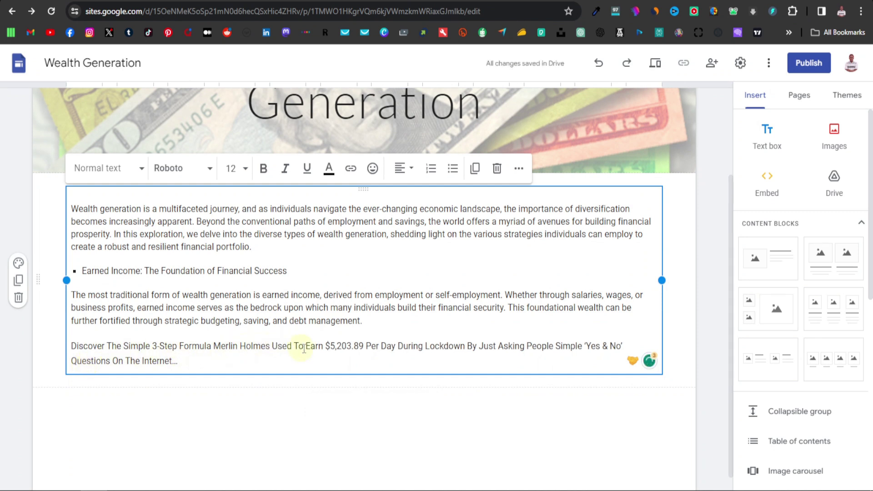
Step: Format the whole "Discover The Simple 3-Step Formula" paragraph as bold, italic and red
triple_click(133, 354)
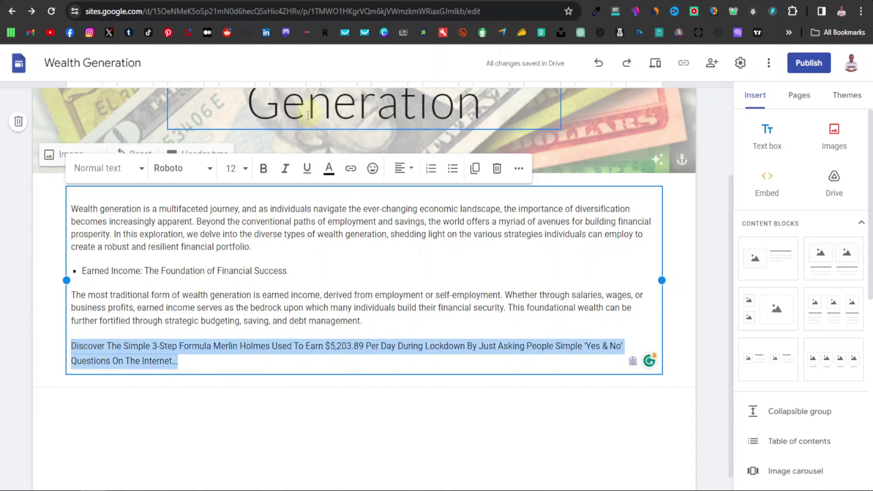
click(262, 174)
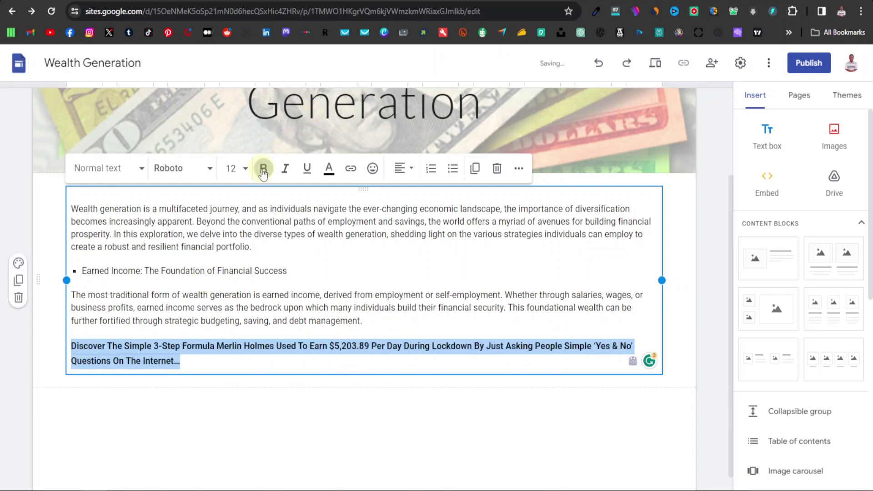
click(285, 169)
click(329, 169)
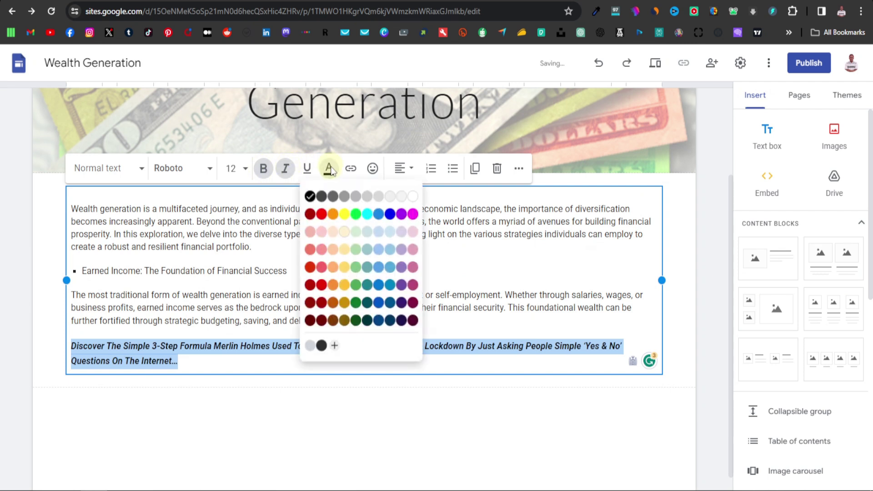
click(321, 213)
click(234, 361)
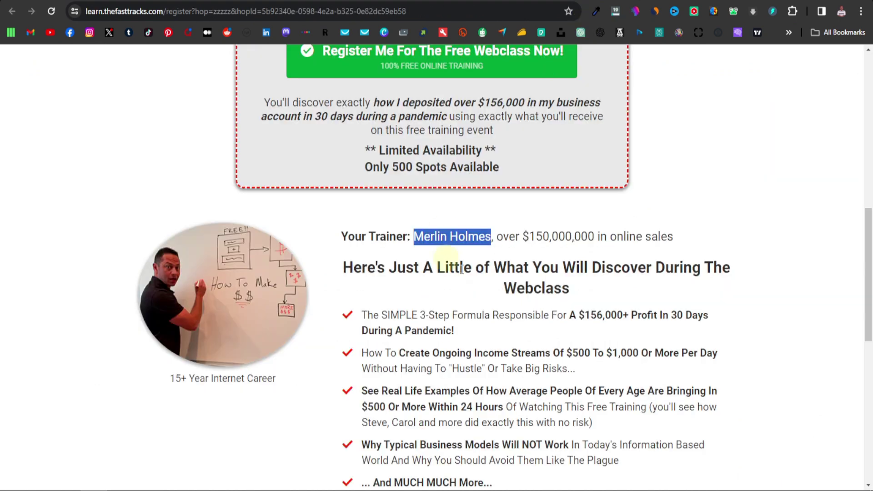
Step: Switch to the webclass sales page and review its registration form, training details and closing offer
scroll(444, 260, up, 5)
scroll(686, 254, down, 3)
scroll(684, 269, up, 1)
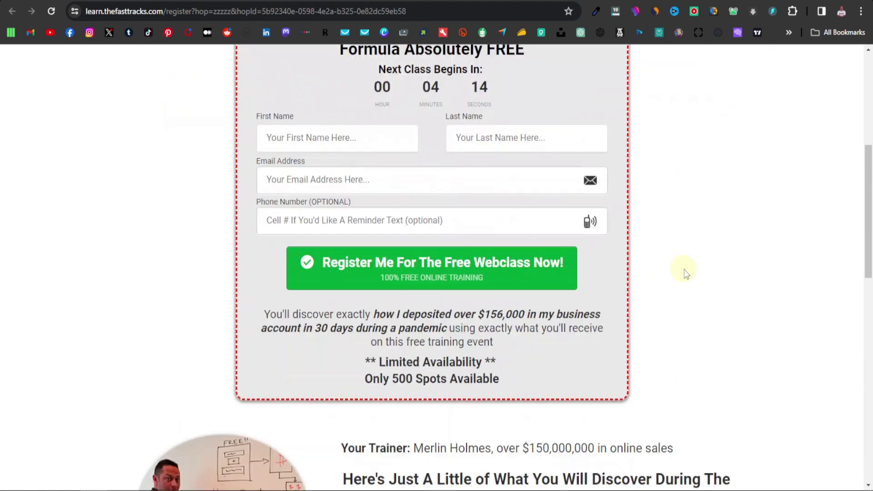
scroll(683, 269, down, 7)
scroll(545, 329, down, 6)
scroll(531, 331, up, 1)
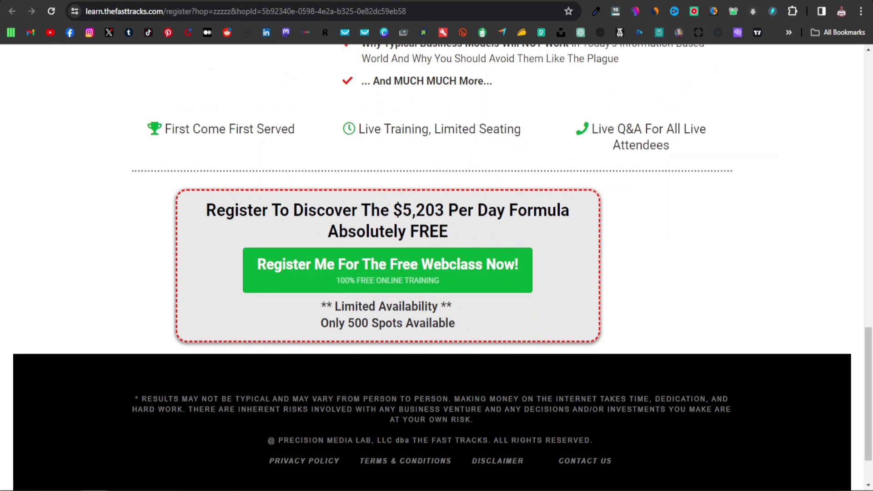
Step: Return to the Google Sites editor and append "Find out how" to the end of the red headline
key(alt+Left)
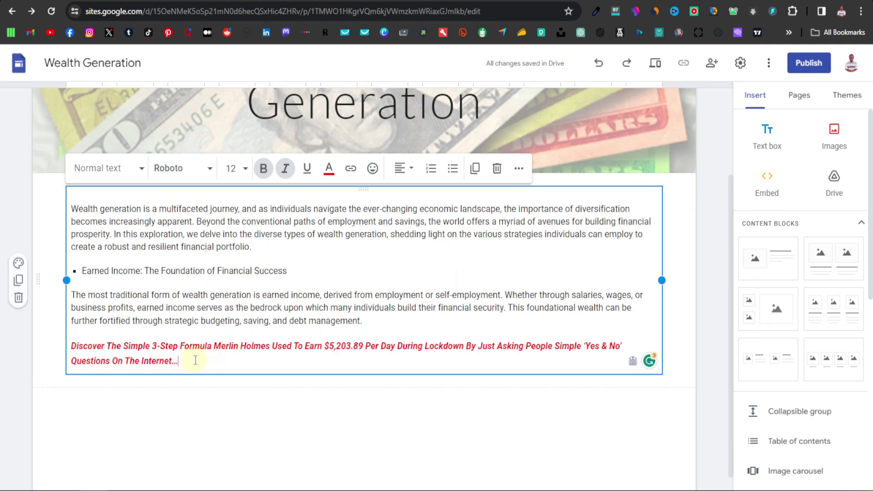
text(Find out how)
drag(178, 360, 232, 364)
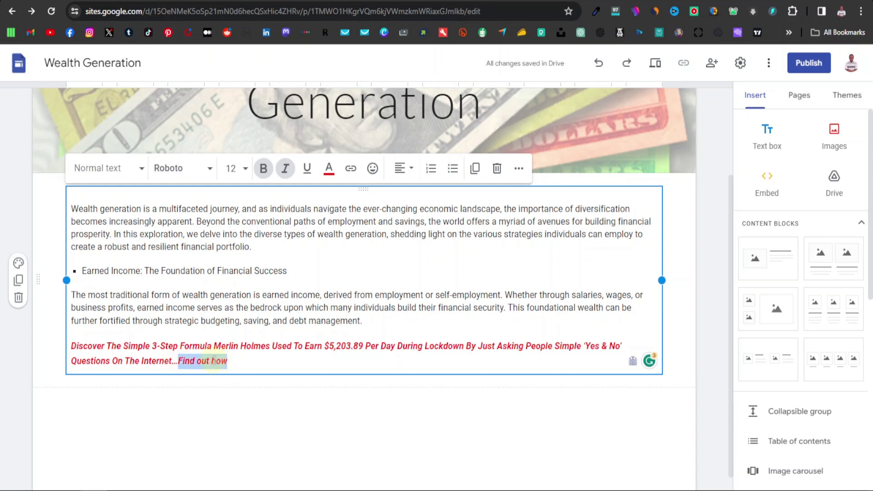
Step: Create a HopLink for The Fast Tracks offer in the ClickBank marketplace, leaving the tracking ID empty, and copy it
click(527, 2)
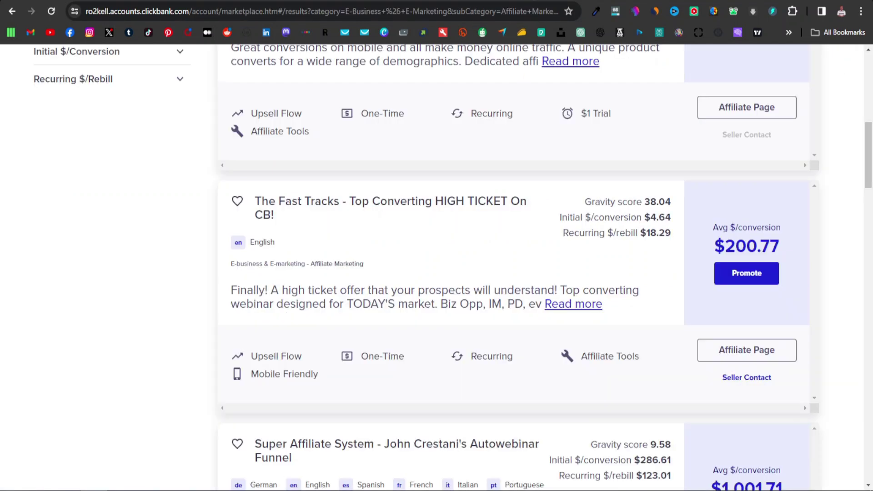
click(742, 273)
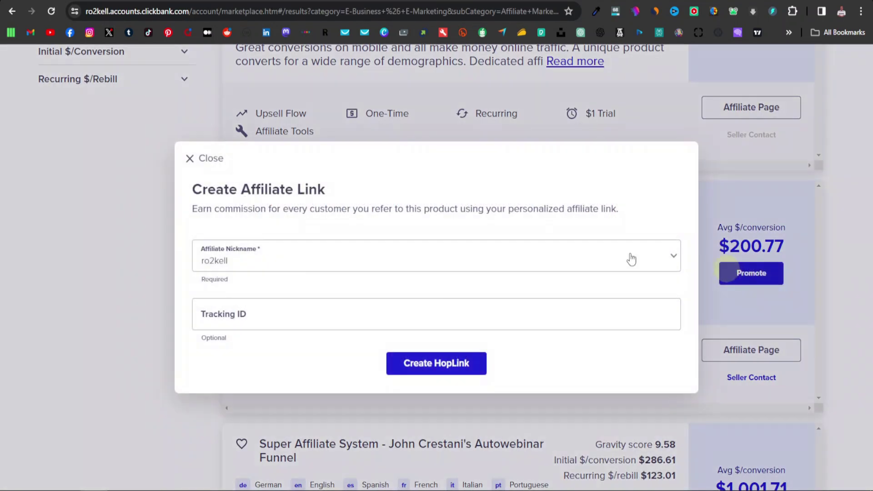
click(432, 366)
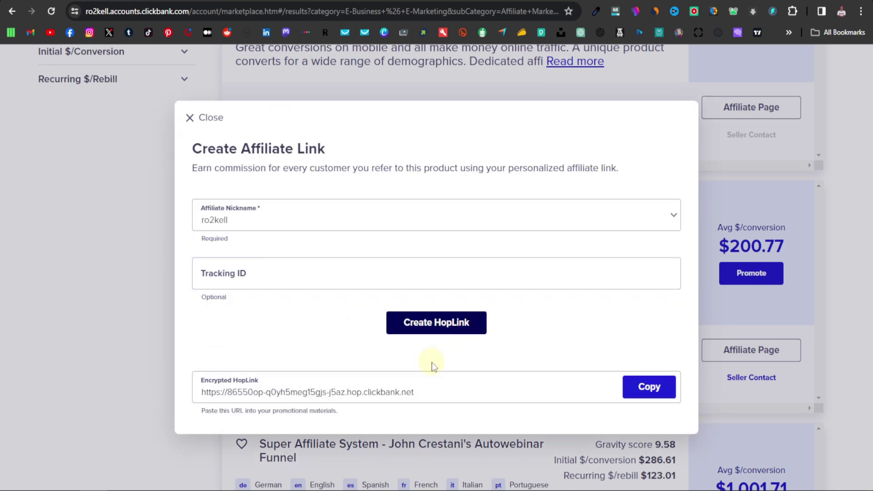
key(ctrl+shift+Tab)
Step: Link the words "Find out how" at the end of the headline to the copied ClickBank HopLink
drag(227, 360, 178, 361)
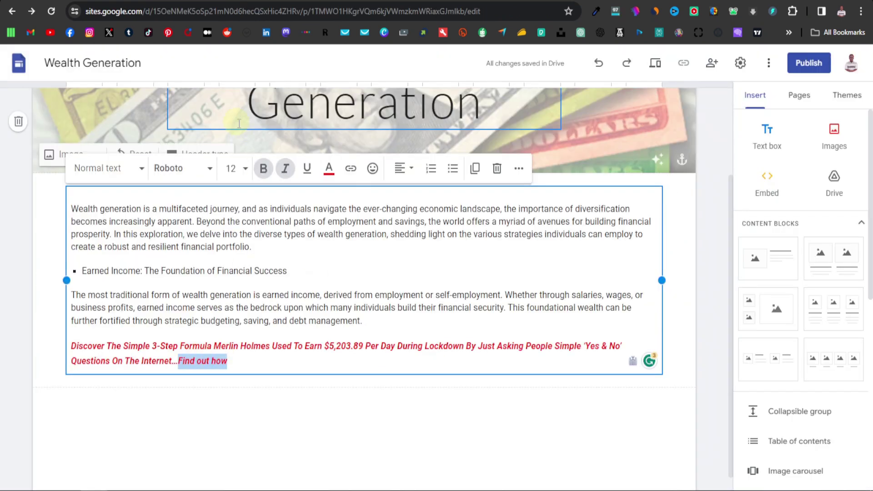
click(350, 168)
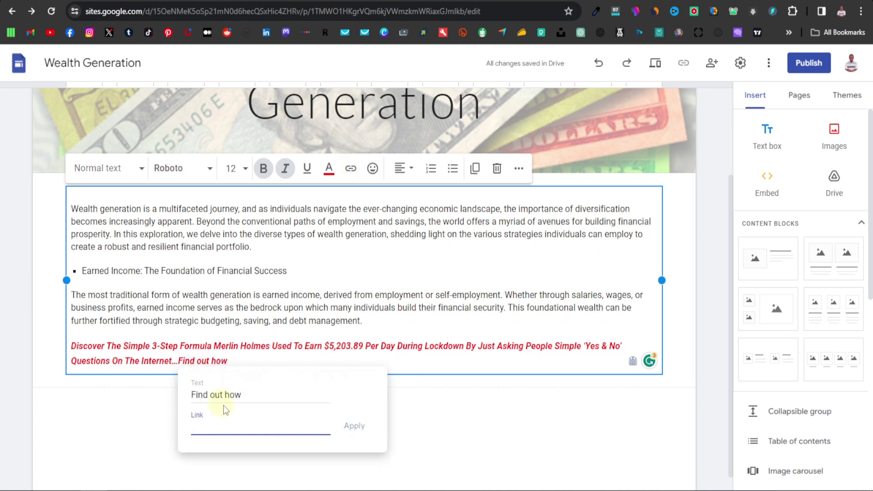
right_click(199, 425)
click(238, 296)
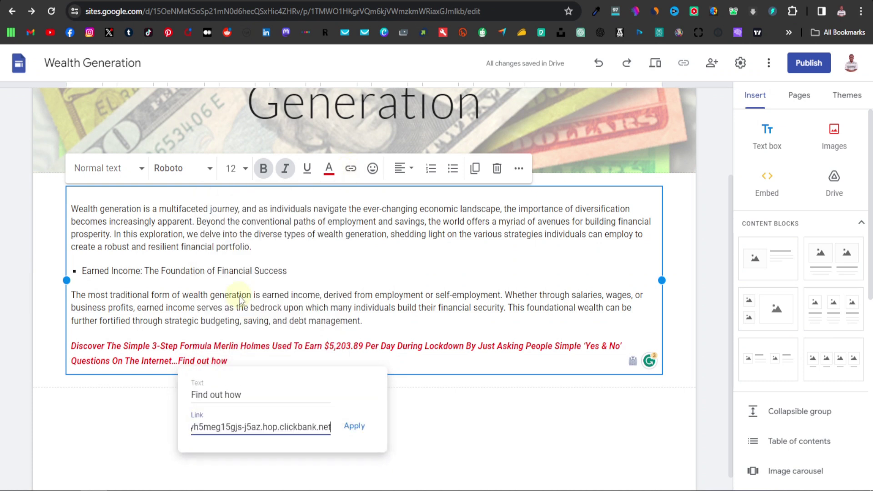
click(355, 426)
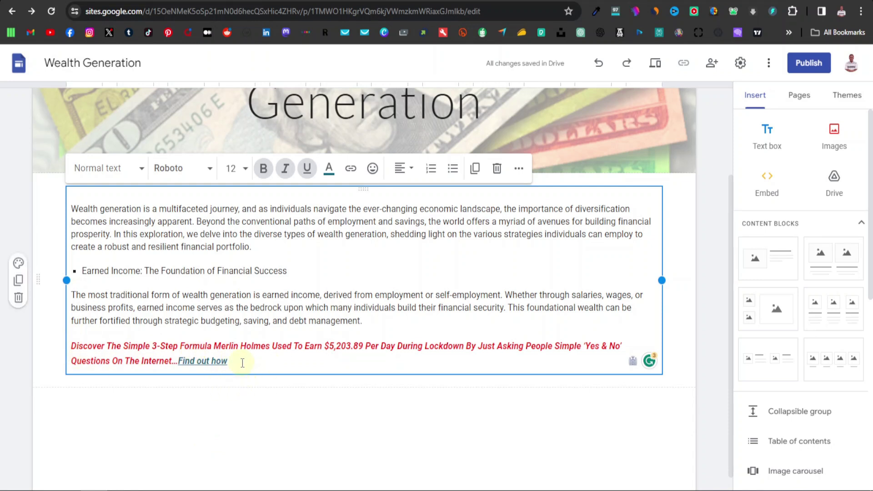
Step: Switch to ChatGPT and copy the "Investment Ventures: Growing Wealth through Strategic Allocation" heading with its paragraph
key(alt+Tab)
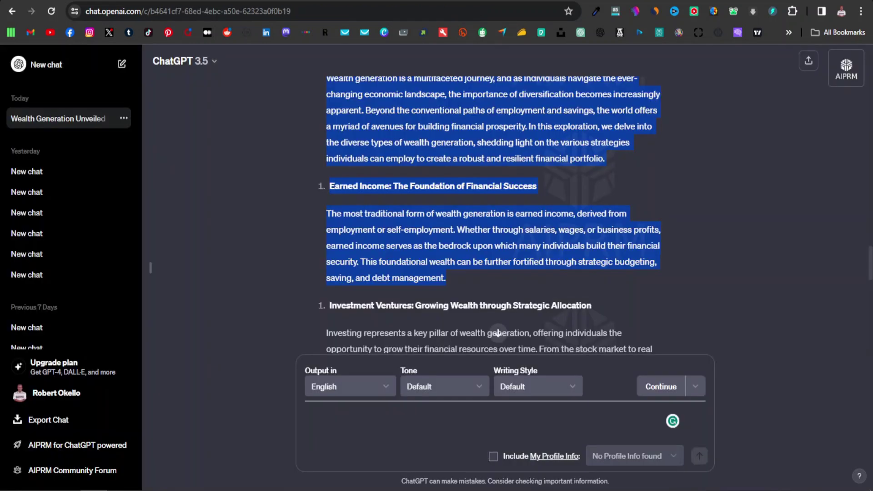
scroll(350, 195, down, 3)
drag(332, 193, 457, 201)
scroll(514, 326, down, 3)
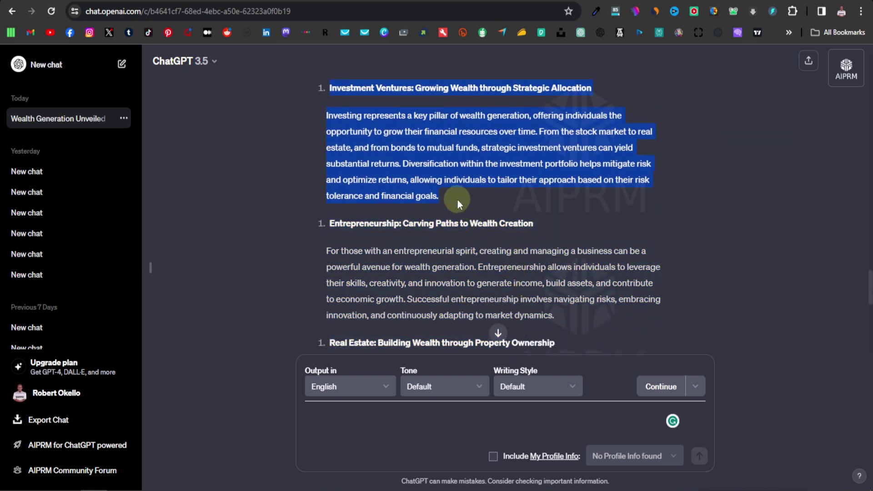
right_click(405, 163)
click(442, 178)
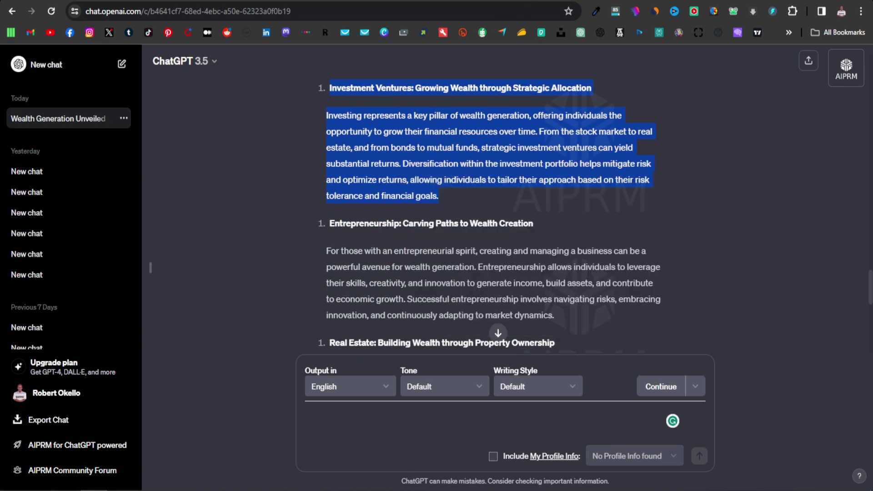
Step: Back in Google Sites, insert a new text box below the first one and paste the Investment Ventures section into it
key(ctrl+Tab)
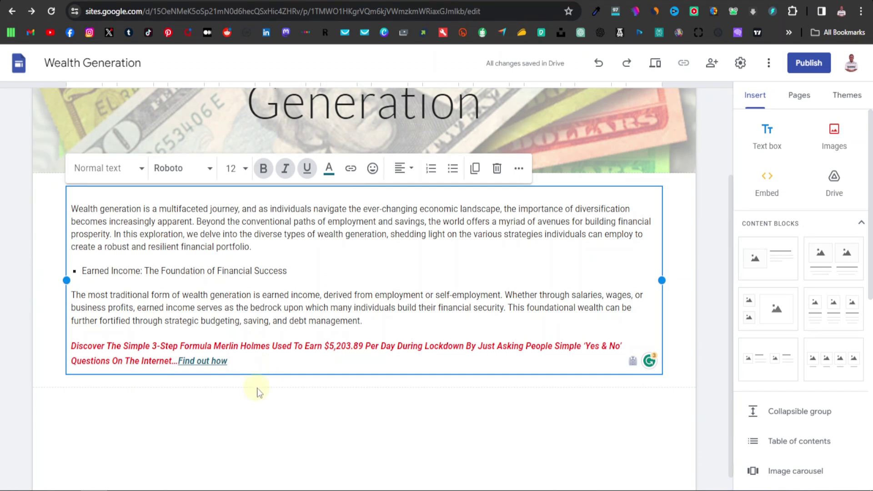
click(754, 134)
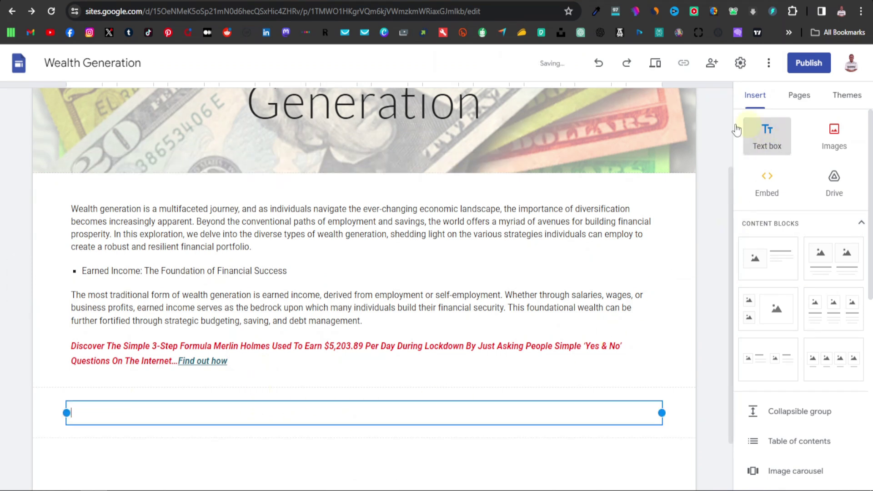
right_click(97, 347)
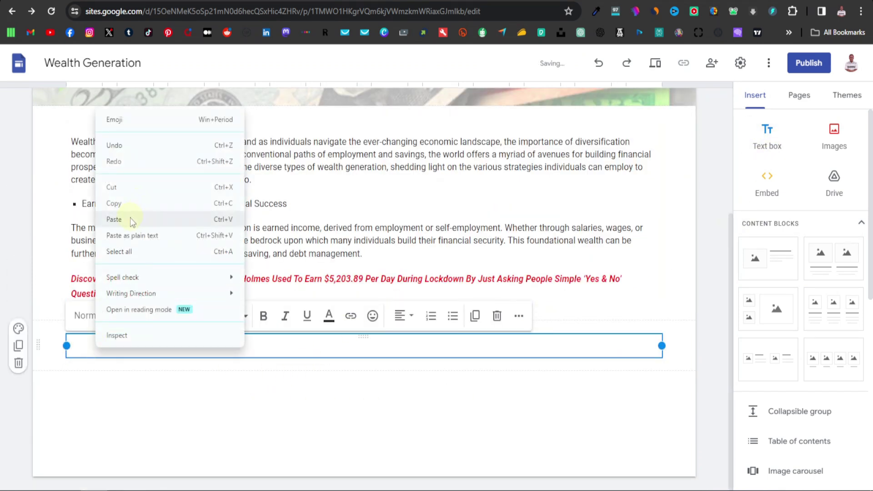
click(136, 219)
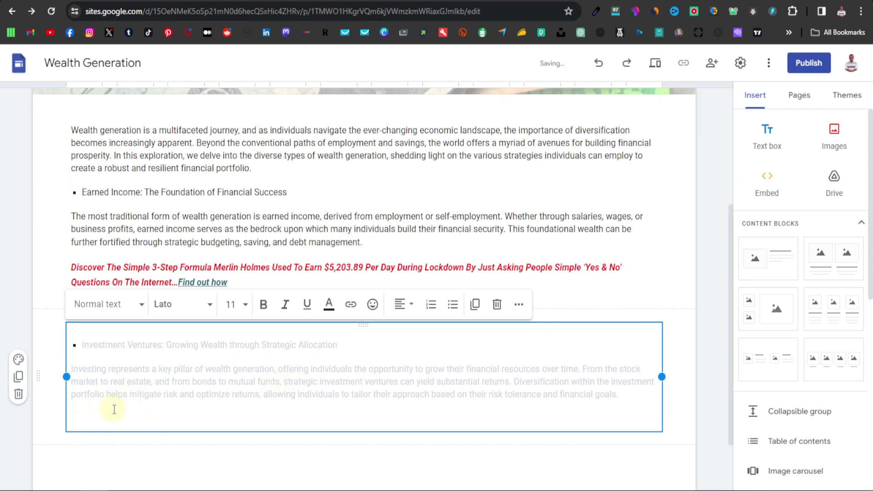
Step: Change the colour of all text in the Investment Ventures text box to black
key(ctrl+a)
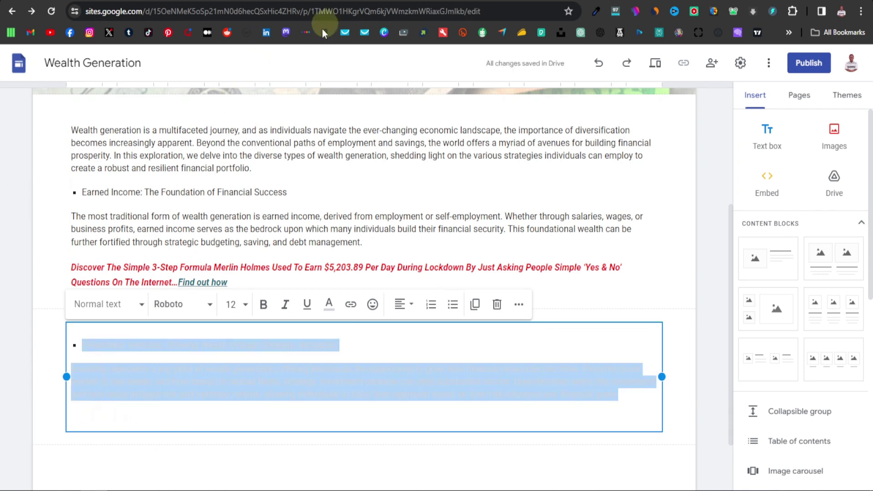
click(329, 304)
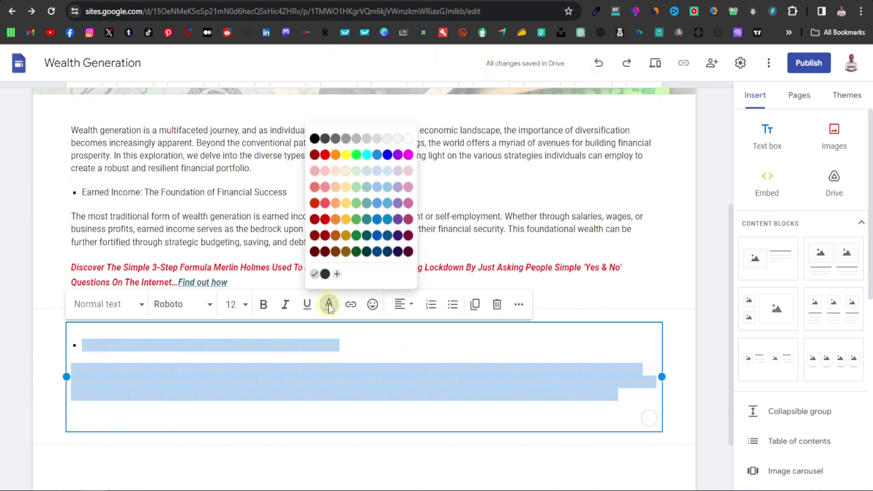
click(310, 132)
click(142, 417)
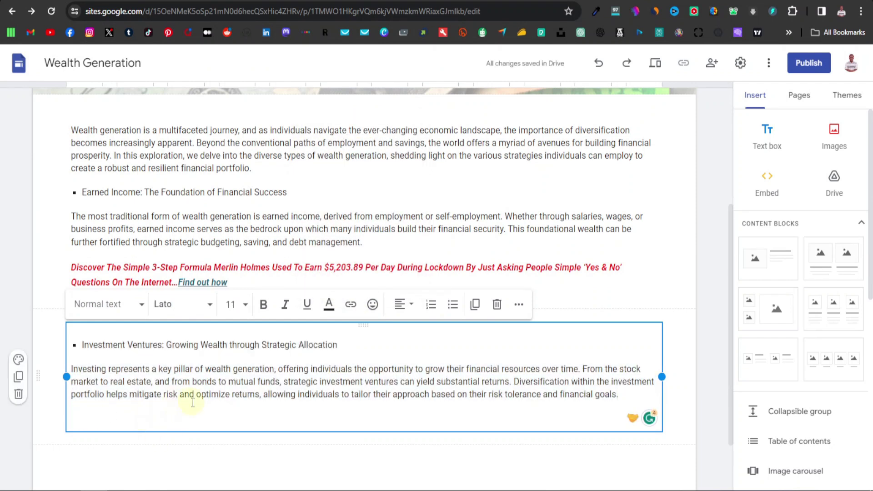
Step: Return to the ClickBank marketplace, close the affiliate link dialog and open the sales page of the FREE Traffic System offer
key(ctrl+Tab)
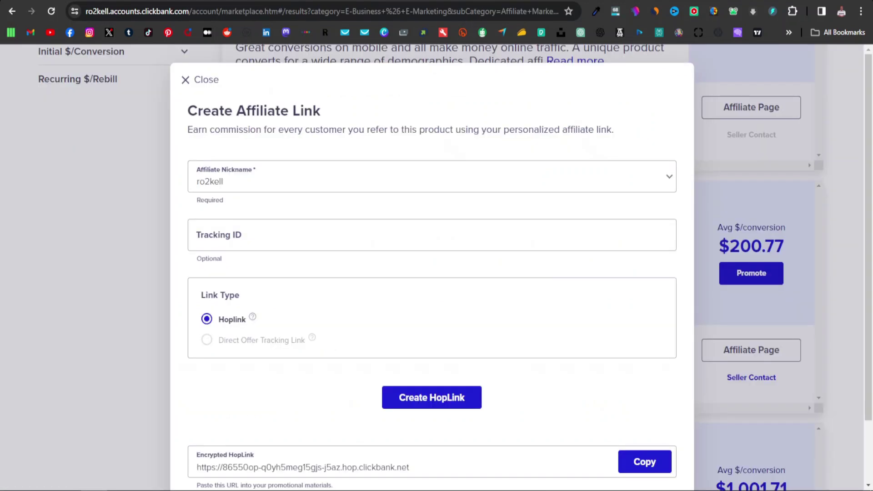
click(200, 81)
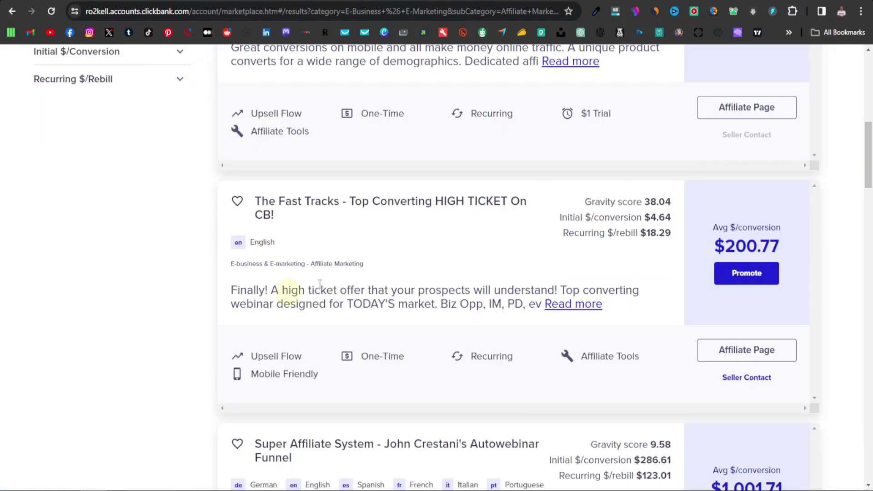
scroll(320, 284, down, 5)
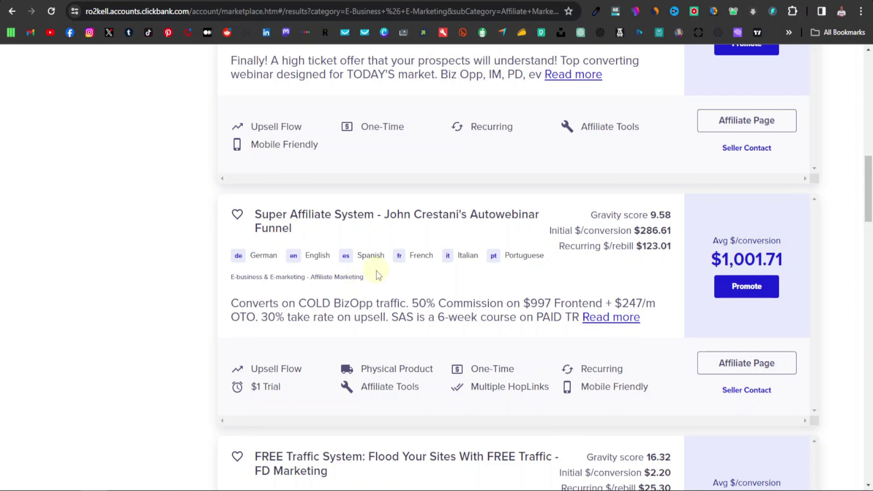
scroll(376, 274, down, 6)
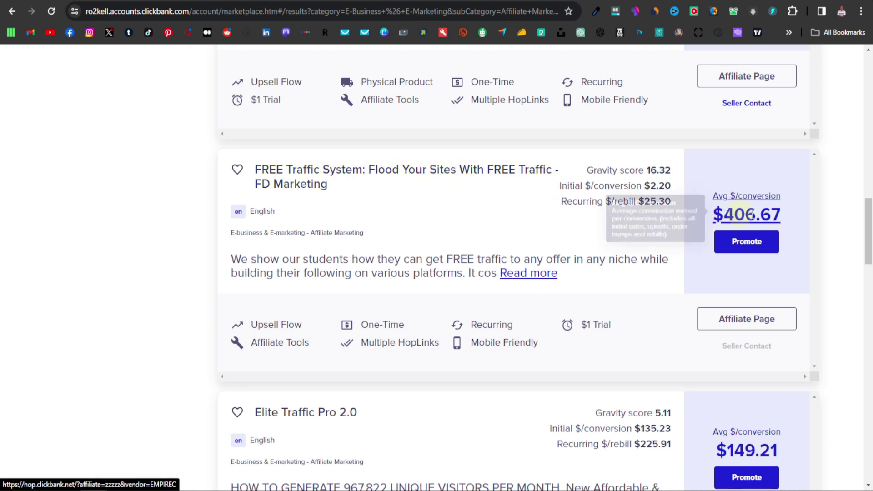
click(441, 172)
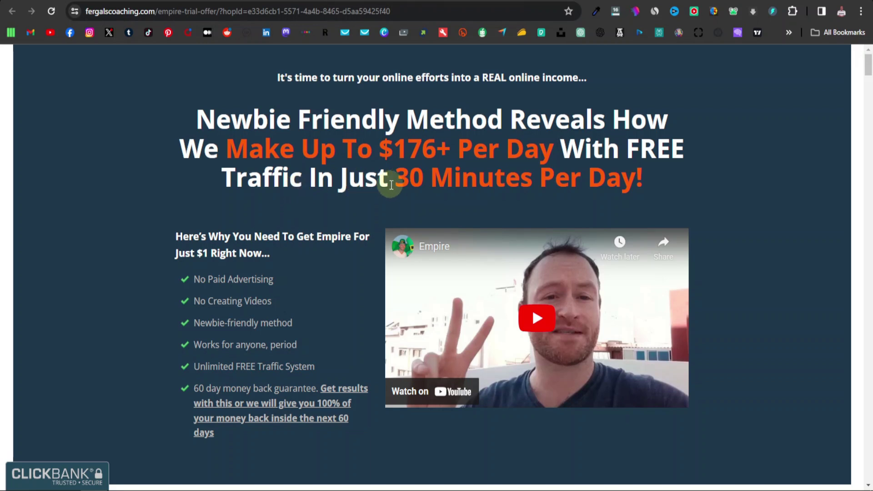
Step: Examine the Empire sales page's trial offer, sales dashboards and payment proofs, and return to its main headline
scroll(341, 237, down, 2)
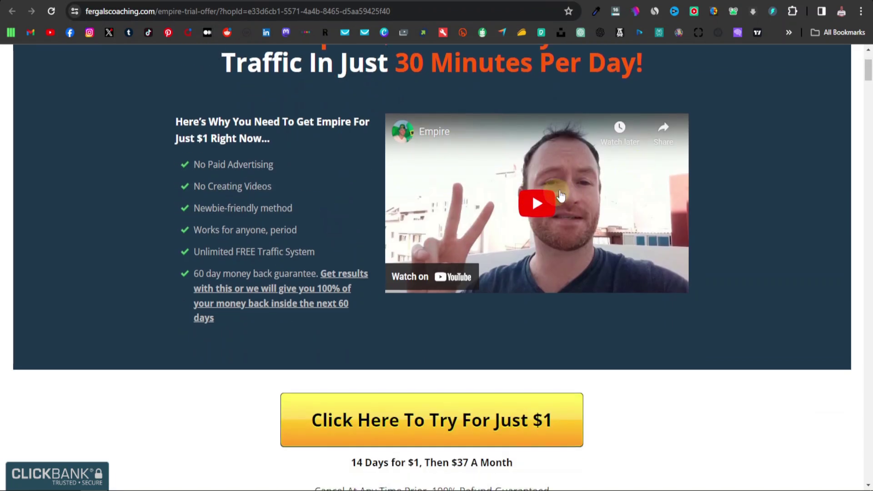
scroll(400, 268, down, 6)
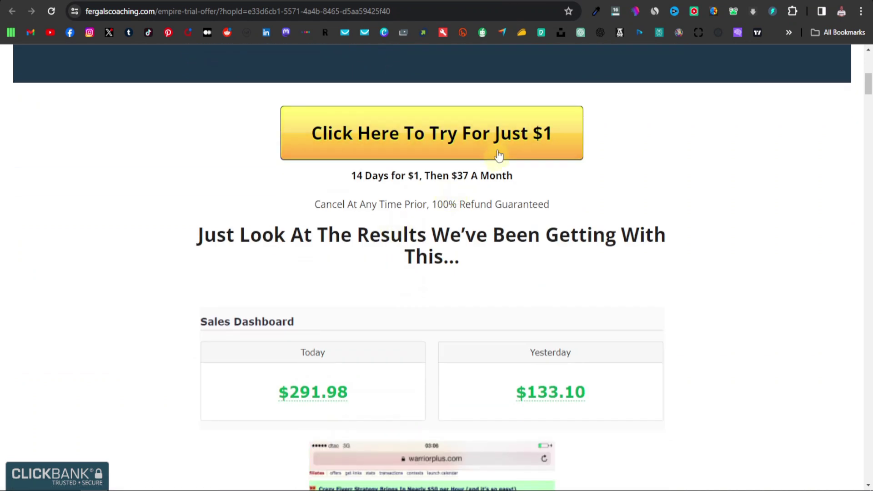
scroll(386, 227, down, 2)
scroll(386, 227, down, 10)
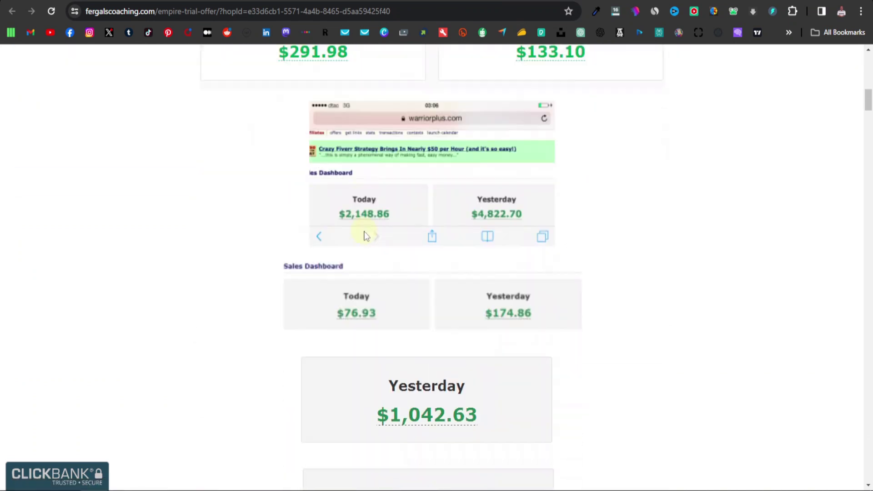
scroll(372, 248, up, 6)
scroll(383, 234, down, 6)
scroll(409, 276, down, 17)
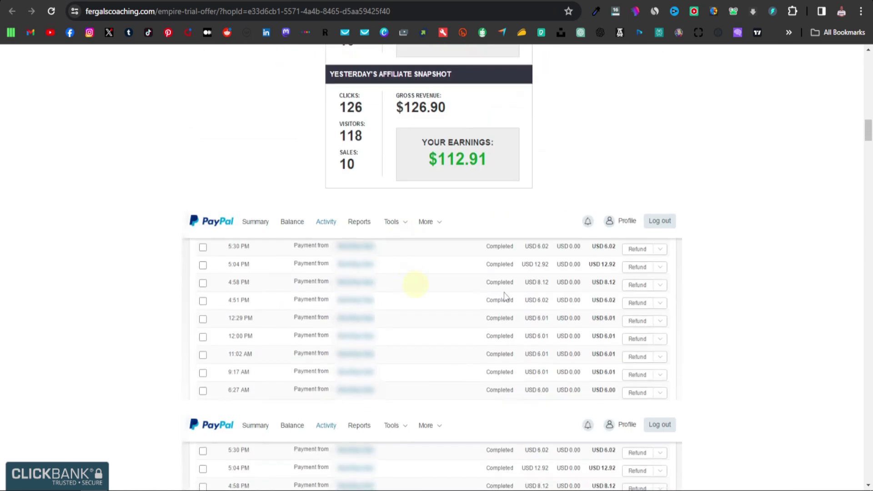
drag(869, 171, 861, 69)
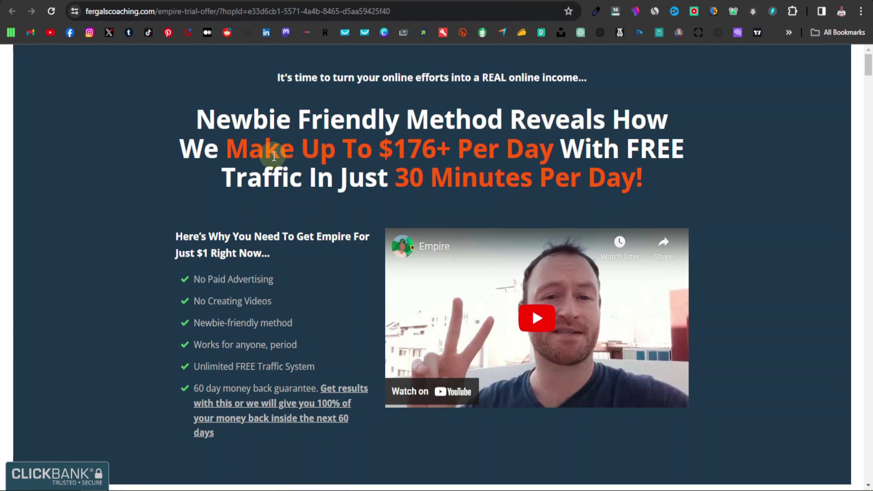
Step: Copy the Empire sales page's main headline, replace the old text in Notepad with it and select it all for copying
drag(196, 116, 643, 179)
right_click(429, 149)
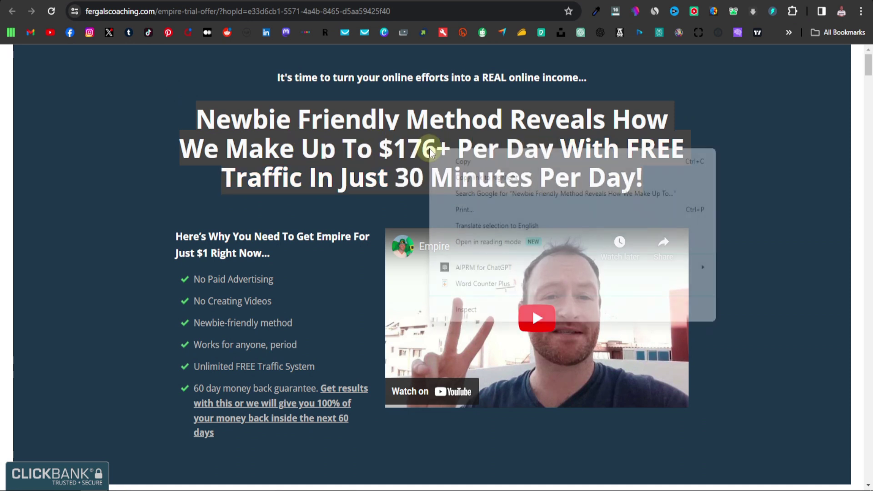
click(471, 162)
mouse_move(253, 479)
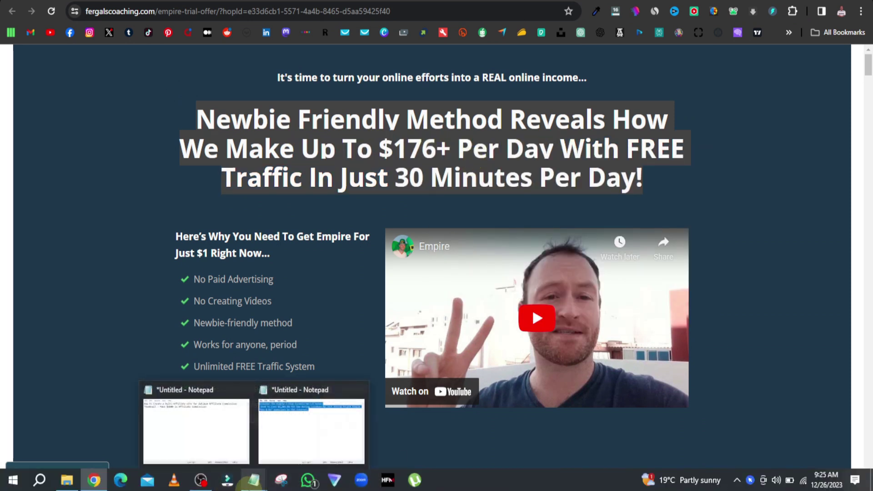
click(299, 443)
right_click(345, 236)
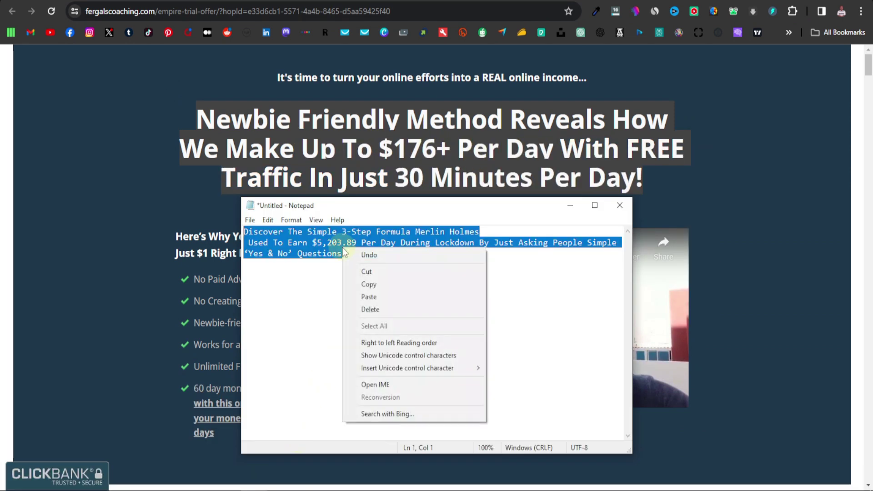
click(401, 298)
key(ctrl+a)
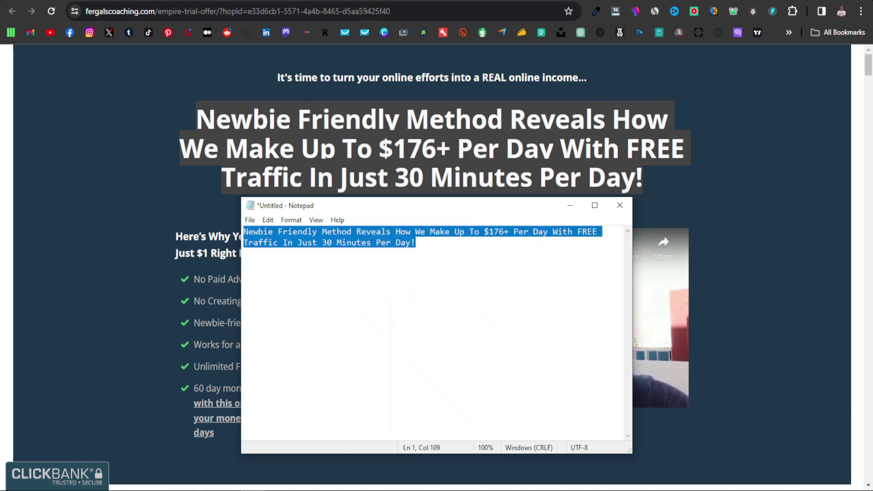
Step: In Google Sites, paste the headline below the Investment Ventures paragraph, adding "Discover" at its start and "That" before "Reveals"
click(125, 437)
click(105, 415)
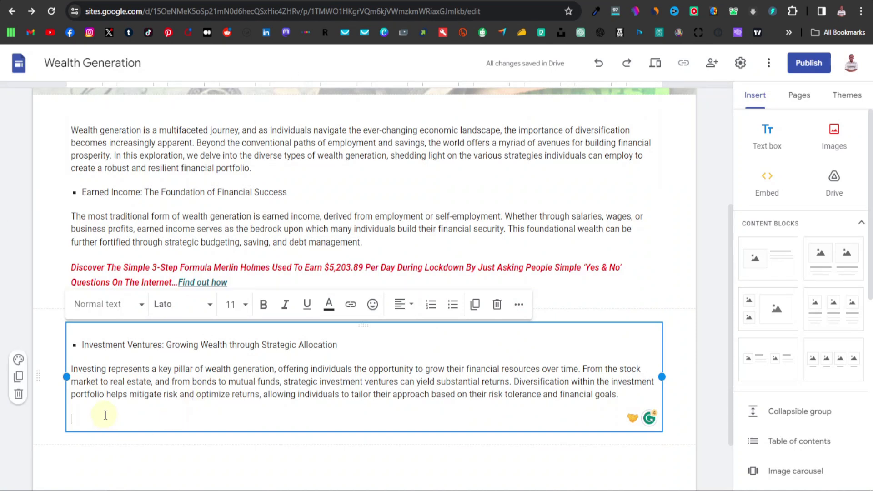
key(ctrl+v)
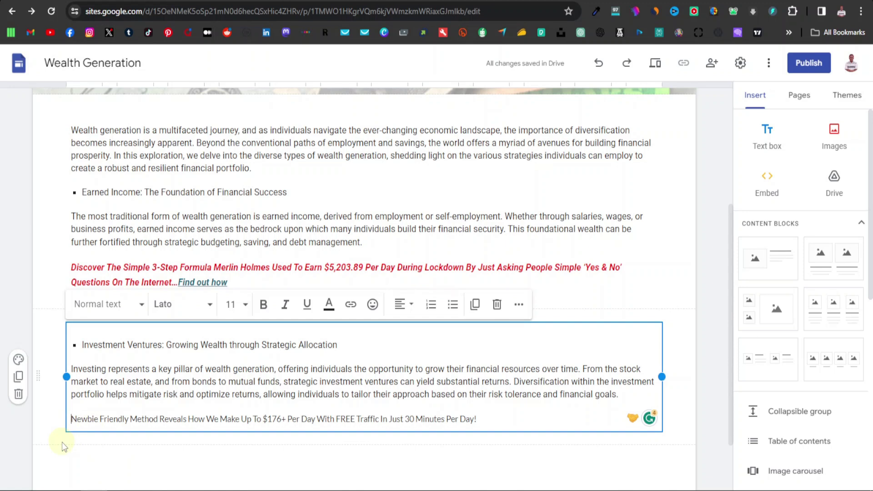
text(Discover )
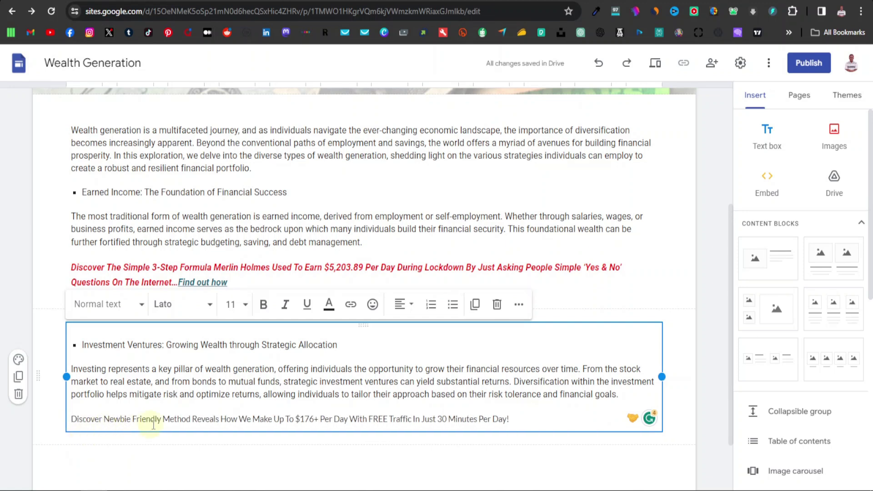
text(That)
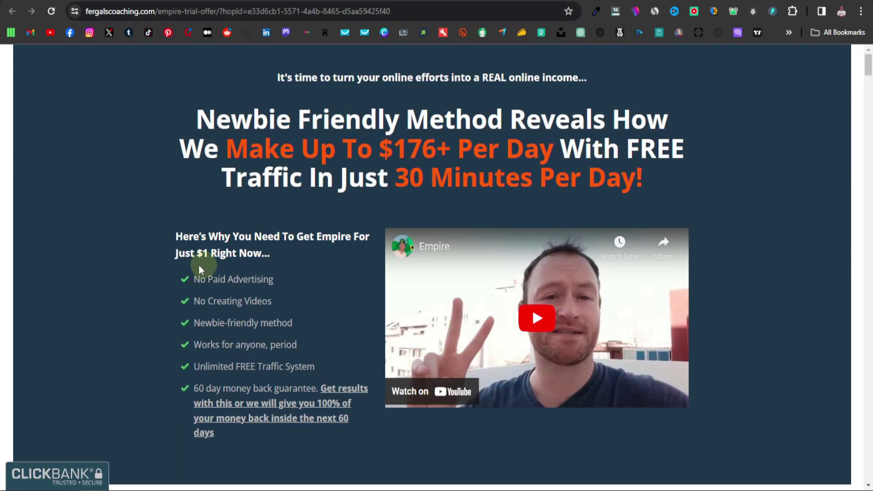
Step: Review the Empire page's benefits, copy the full 60 day money back guarantee statement and paste it over the text in Notepad
scroll(200, 269, down, 1)
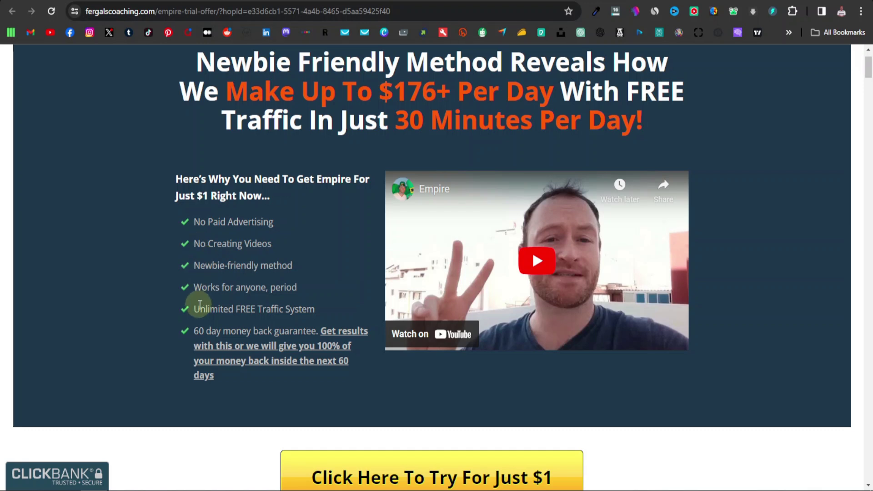
scroll(203, 299, down, 1)
scroll(238, 312, down, 1)
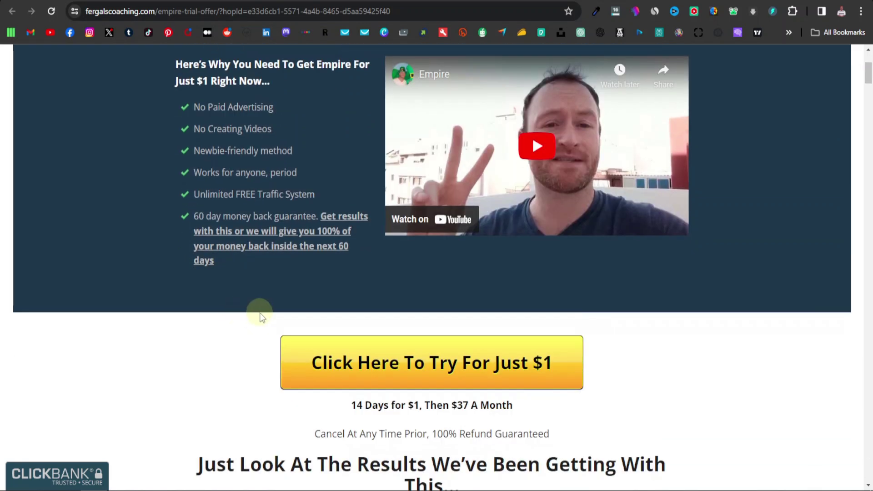
scroll(261, 316, up, 2)
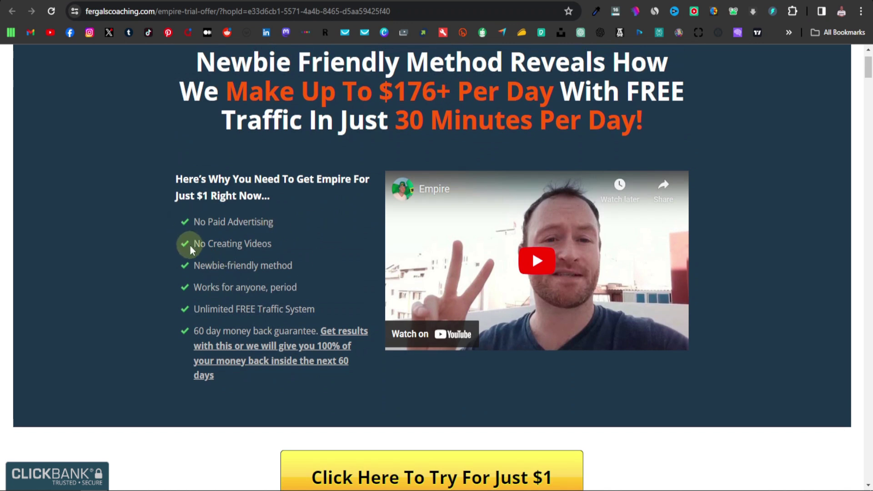
scroll(191, 249, down, 3)
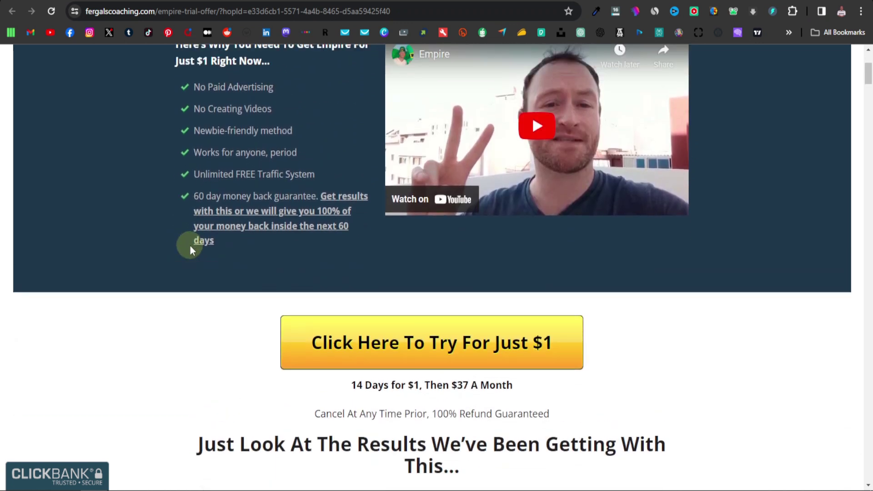
scroll(190, 248, up, 3)
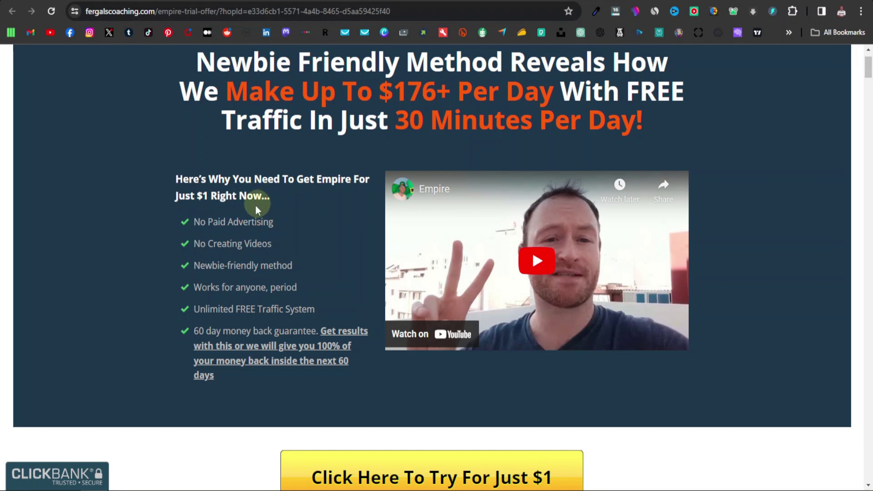
scroll(206, 221, down, 1)
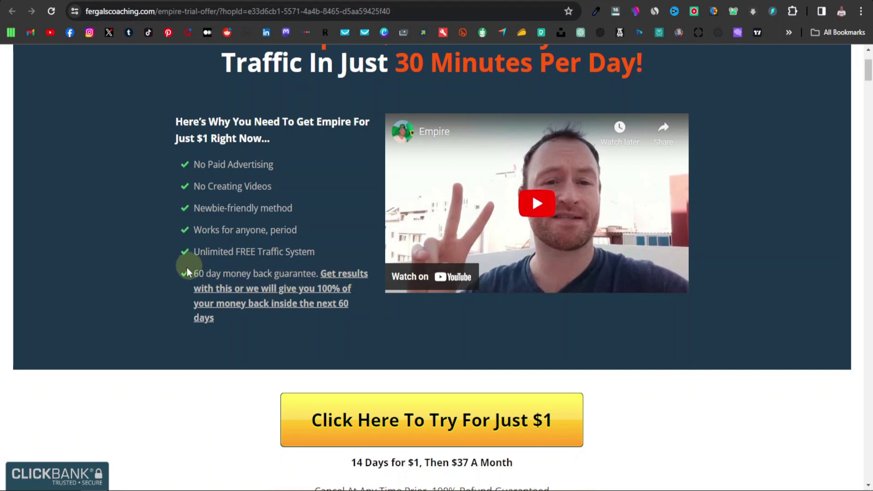
triple_click(245, 284)
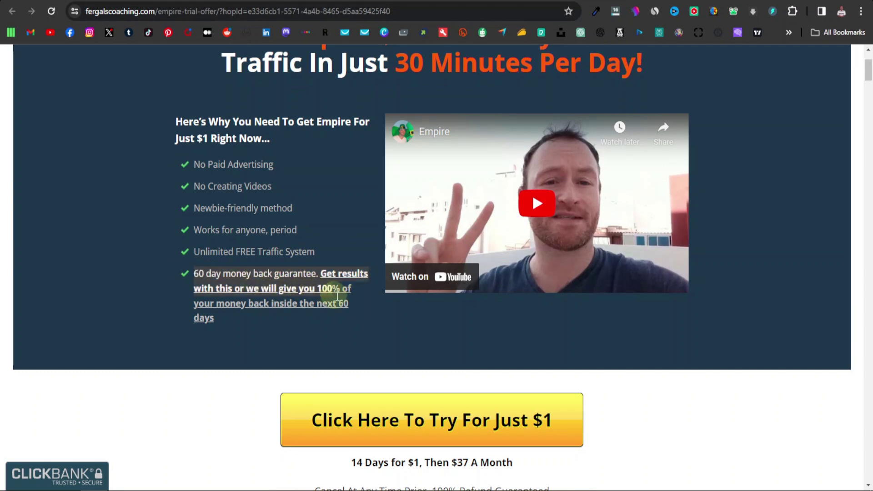
right_click(299, 290)
click(350, 303)
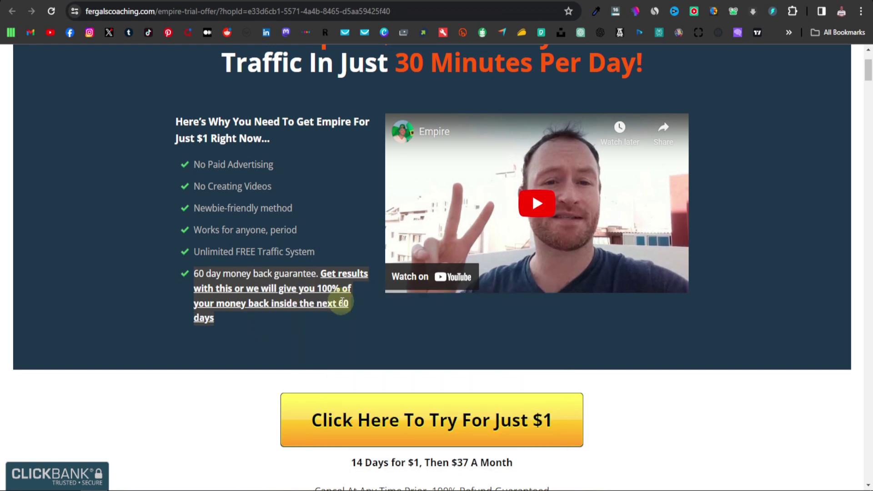
mouse_move(270, 484)
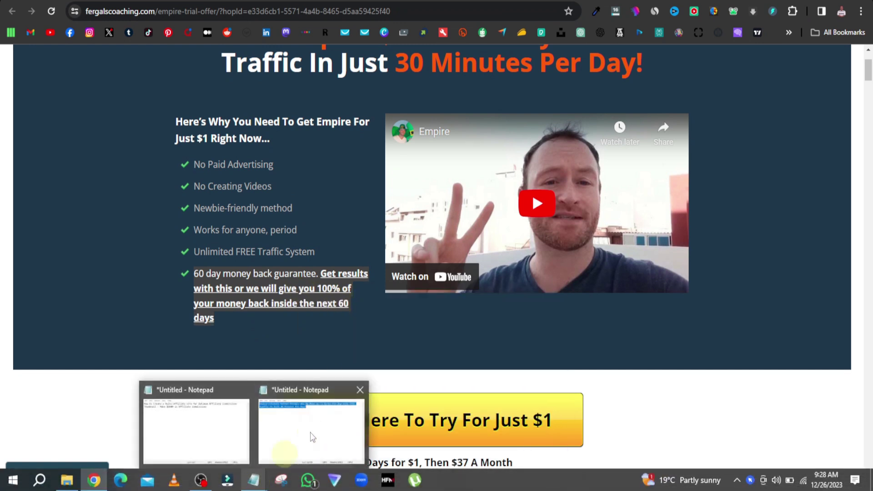
click(311, 429)
key(ctrl+v)
key(ctrl+a)
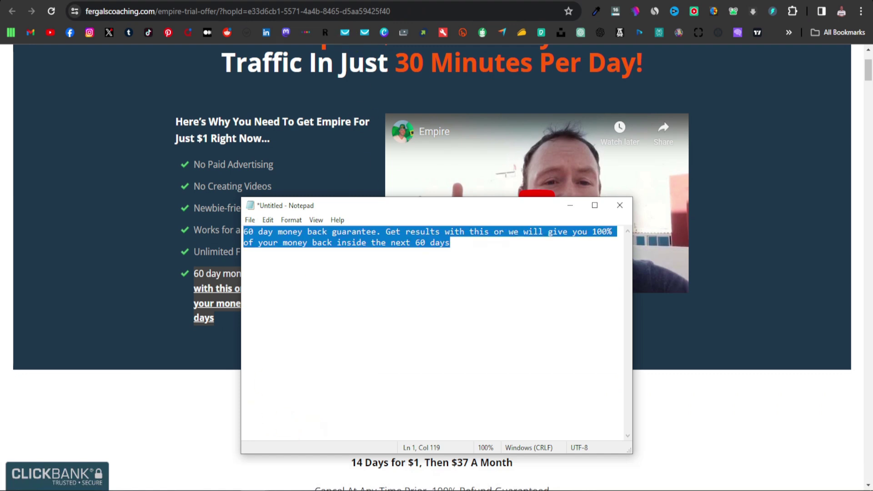
Step: Back in Google Sites, paste the guarantee statement after the "Discover Newbie Friendly Method" headline and check the underlined words
key(alt+Tab)
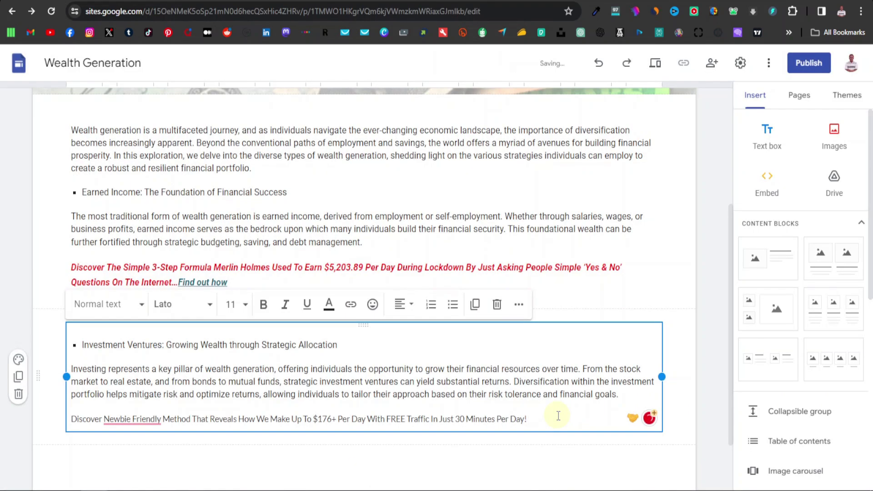
key(ctrl+v)
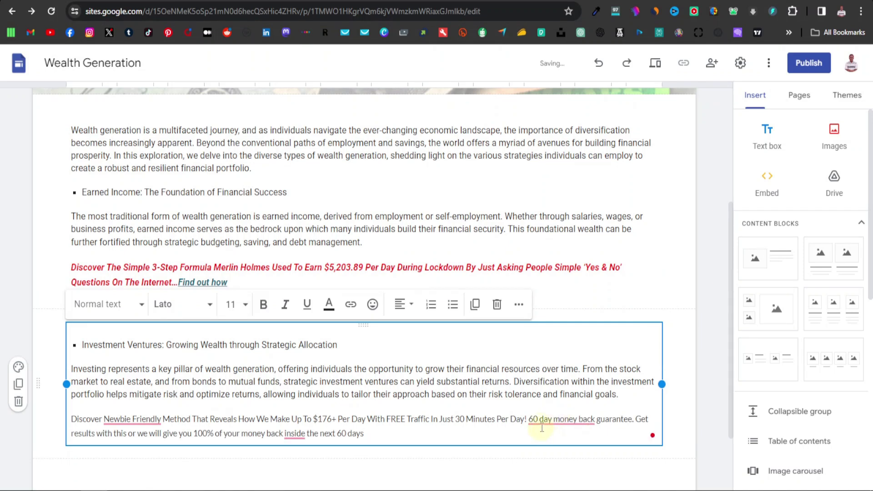
click(541, 428)
click(634, 417)
click(132, 419)
click(124, 435)
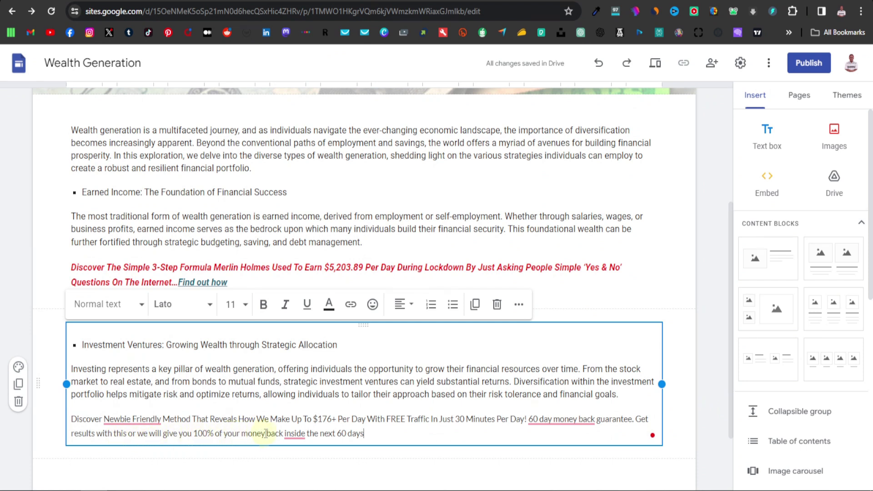
click(291, 433)
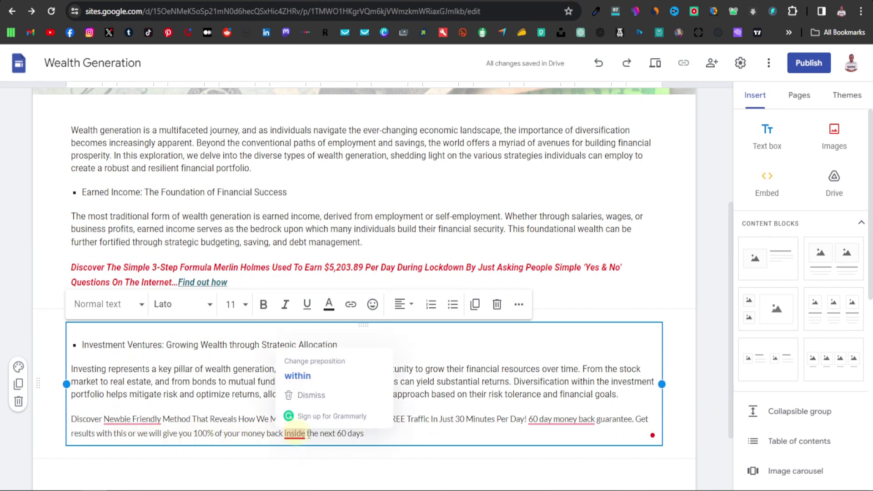
Step: Add "Try Now" after the guarantee statement, end the statement with a period and select the words "Try Now"
click(352, 436)
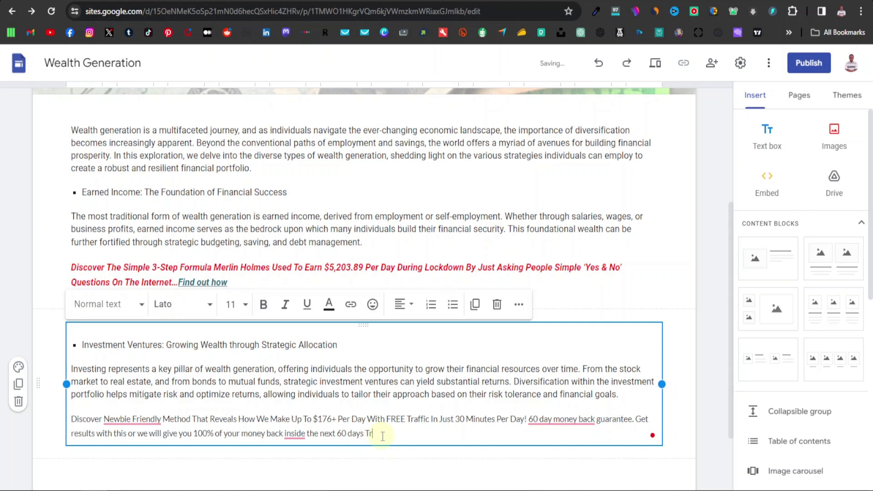
text(Try Now)
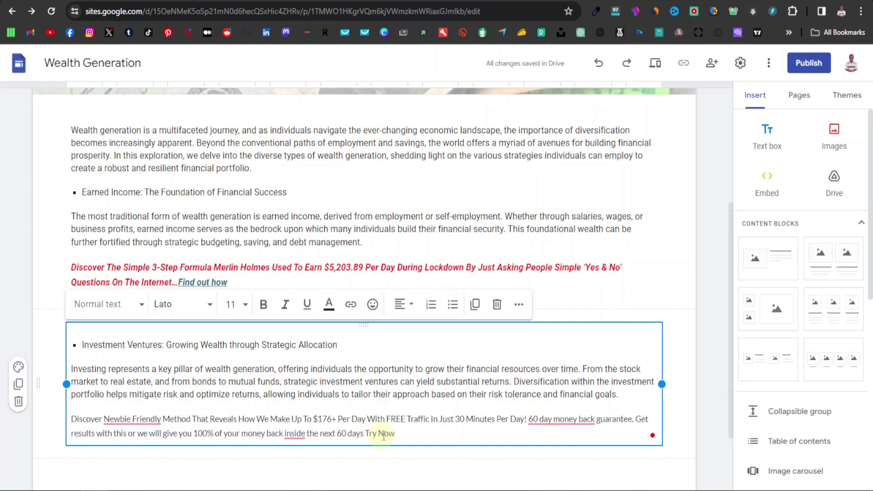
click(367, 435)
text(.)
key(Right)
key(shift+End)
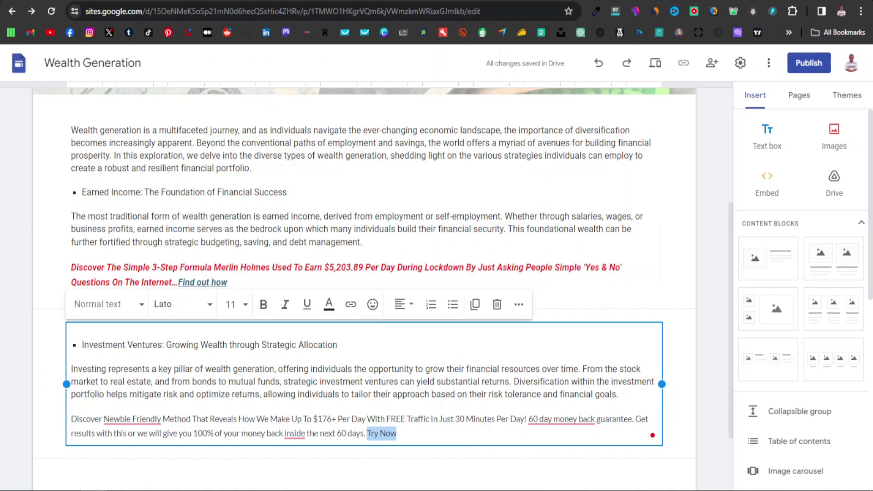
Step: In the ClickBank marketplace, create a HopLink for the Empire offer with the default landing page and copy it
key(ctrl+Tab)
click(746, 243)
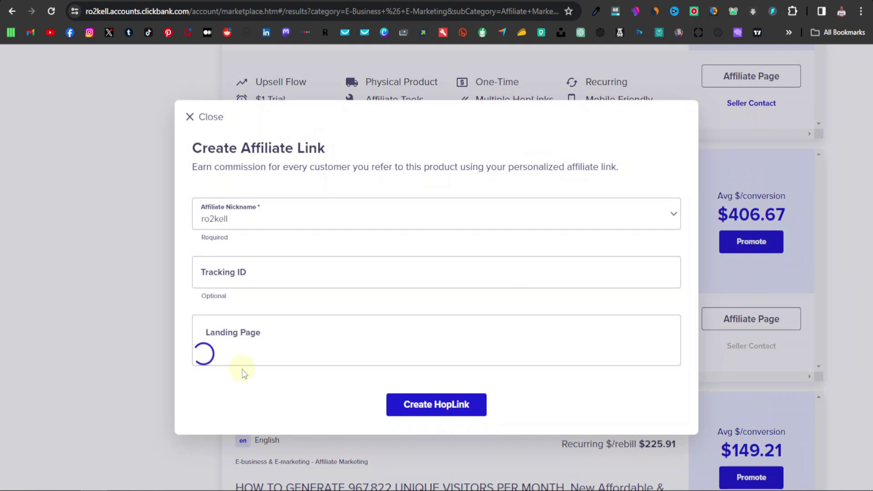
scroll(434, 408, down, 2)
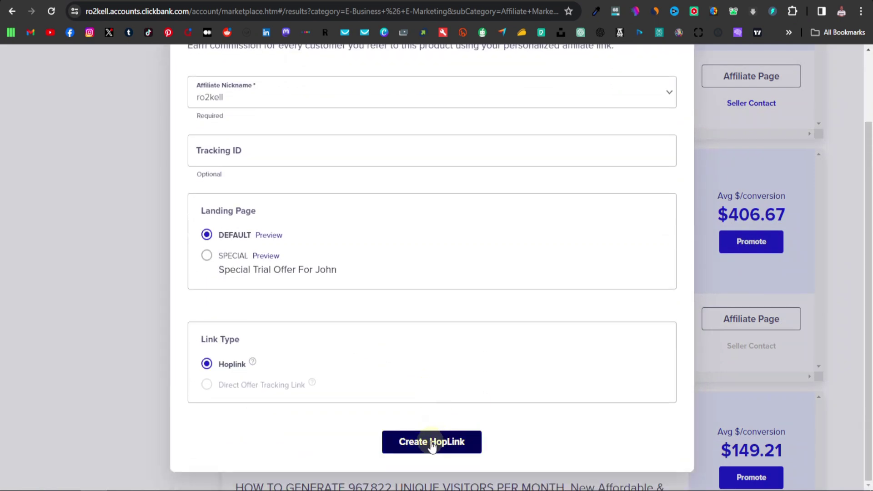
click(431, 443)
click(641, 424)
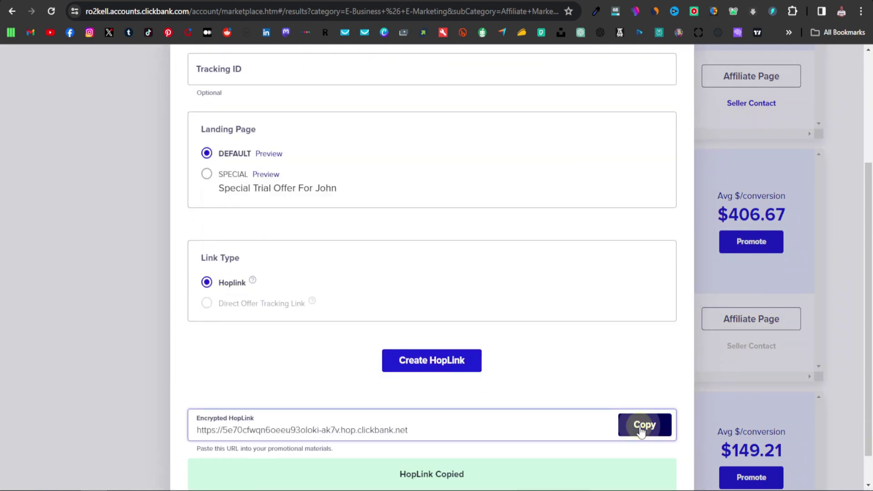
Step: Return to Google Sites and link the selected "Try Now" text to the copied HopLink
key(ctrl+Tab)
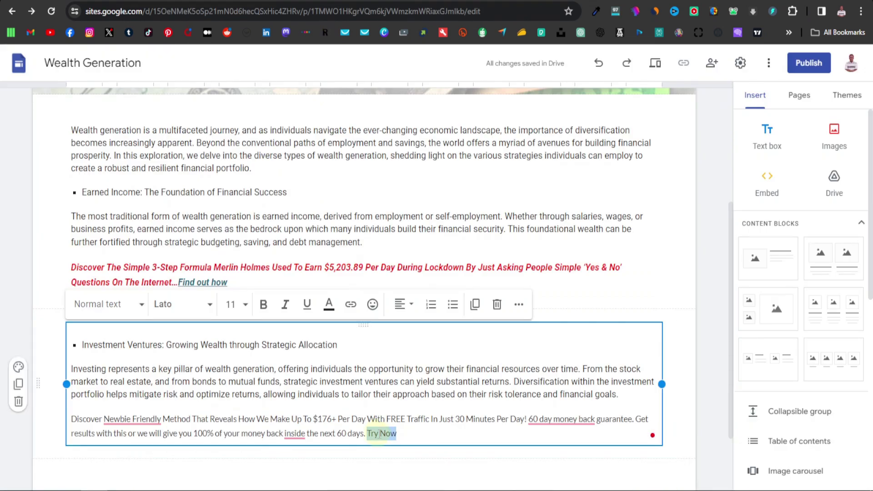
click(351, 304)
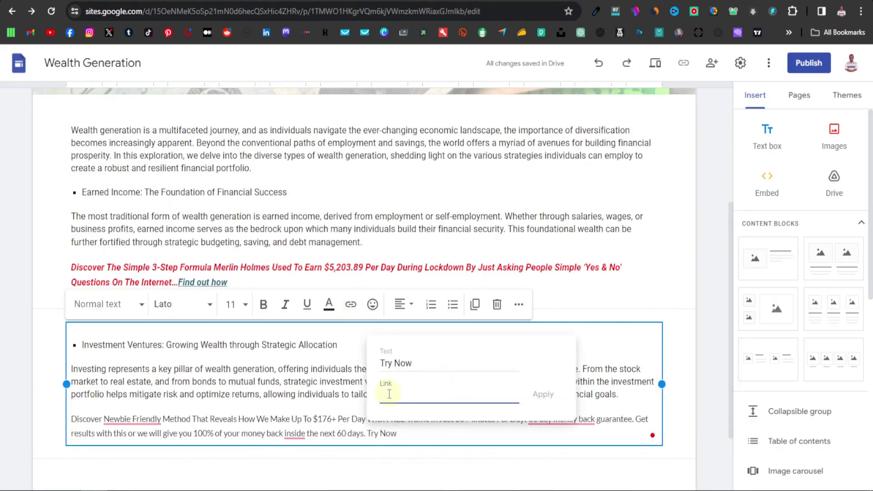
right_click(389, 393)
click(424, 266)
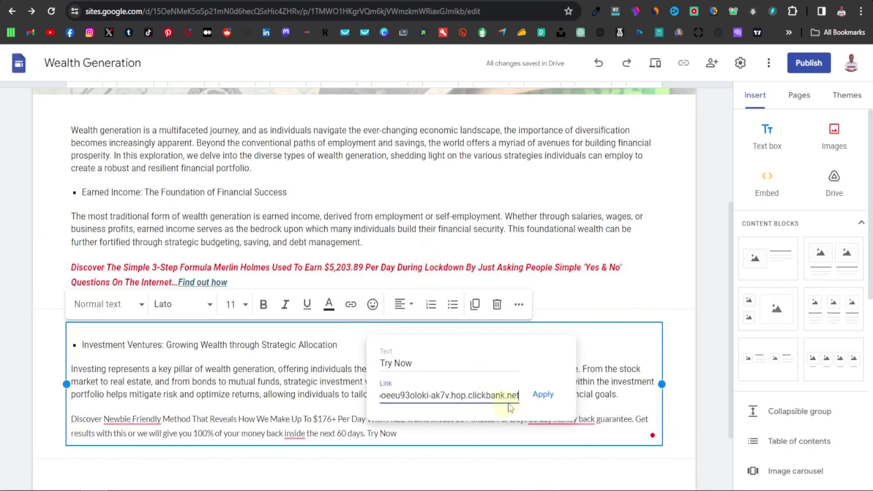
click(542, 395)
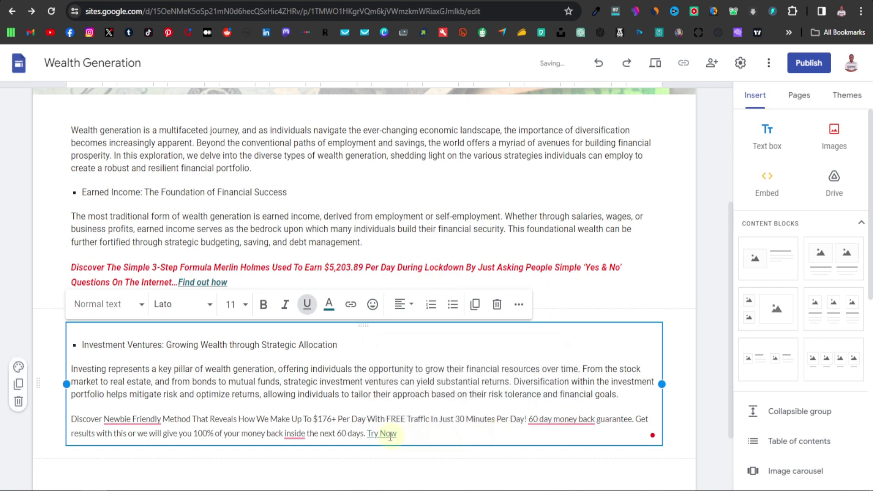
Step: Bold the linked "Try Now" and make the "Discover Newbie Friendly Method" headline with its guarantee statement bold, italic and red
drag(367, 432, 428, 435)
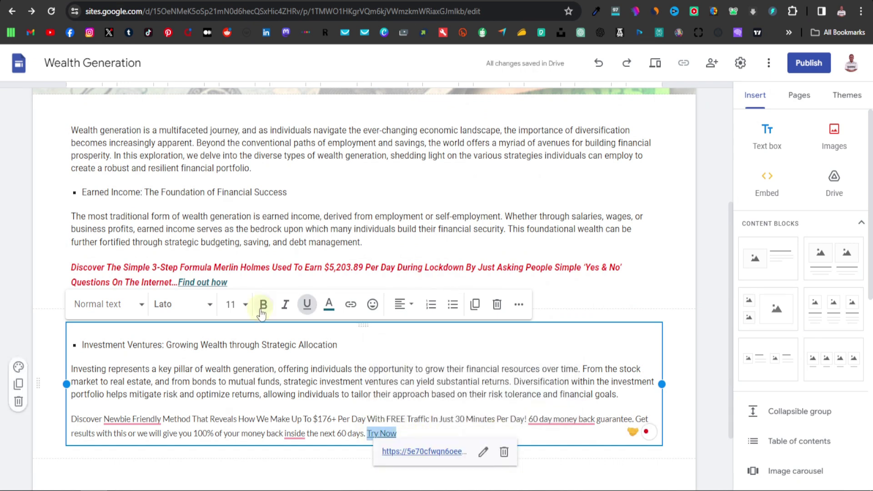
click(423, 433)
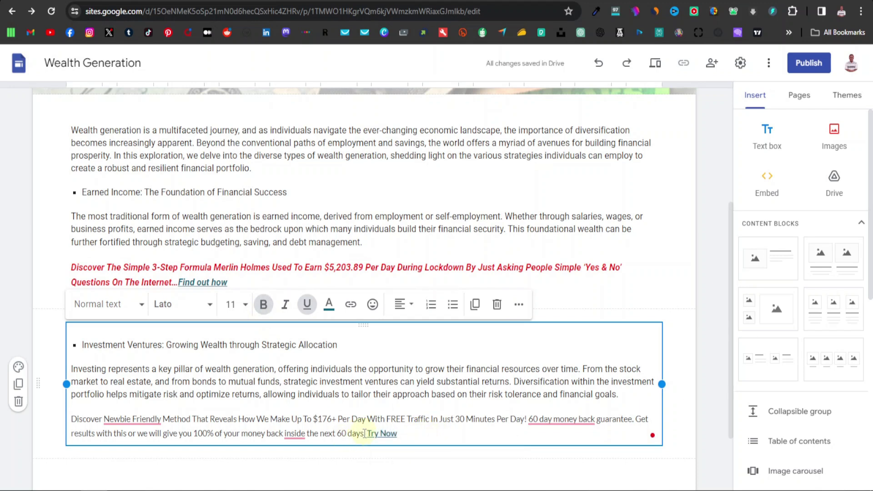
drag(240, 431, 70, 419)
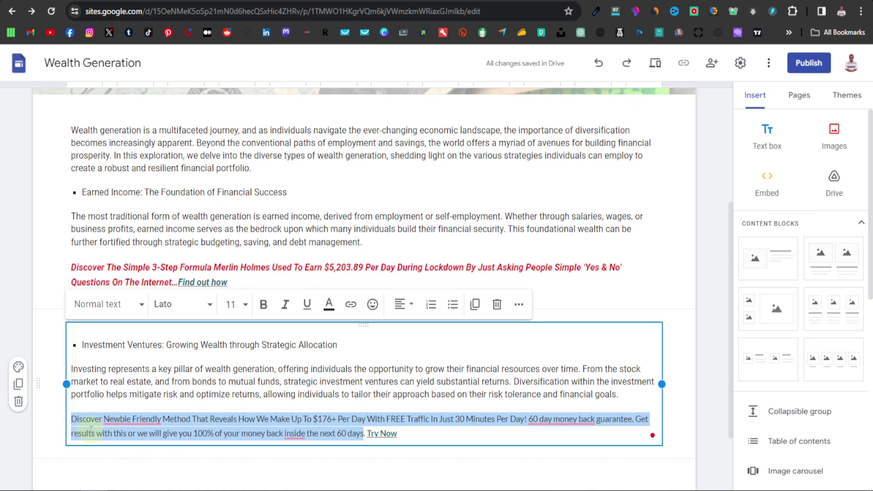
click(263, 306)
click(284, 306)
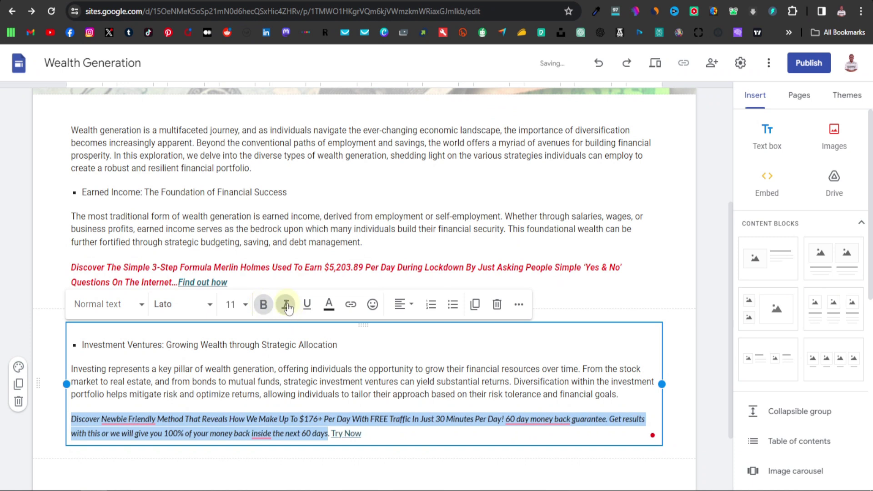
click(331, 307)
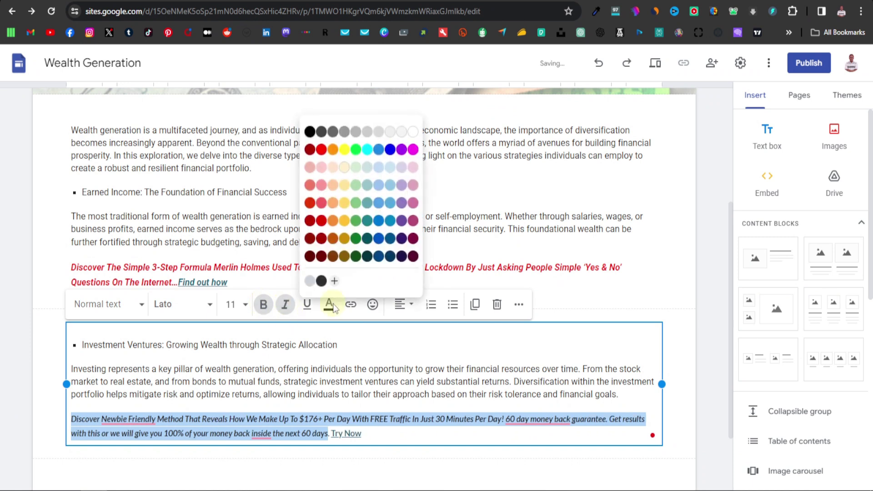
click(321, 151)
click(403, 433)
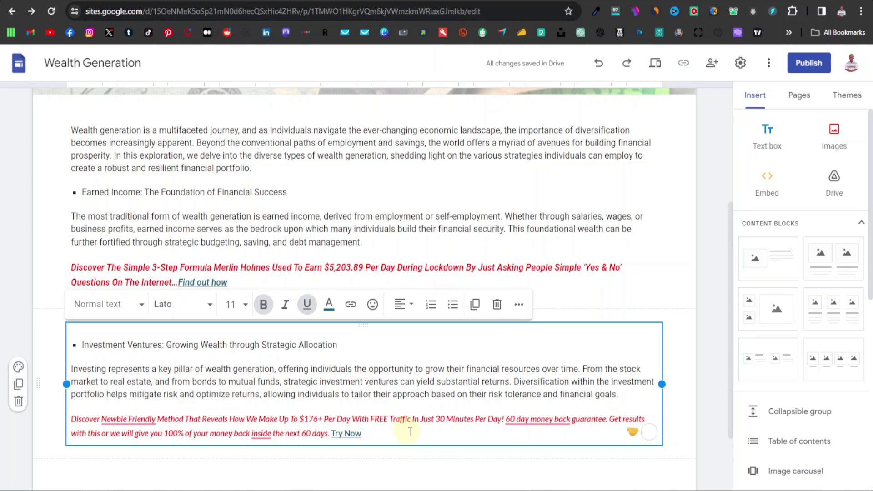
scroll(390, 395, down, 2)
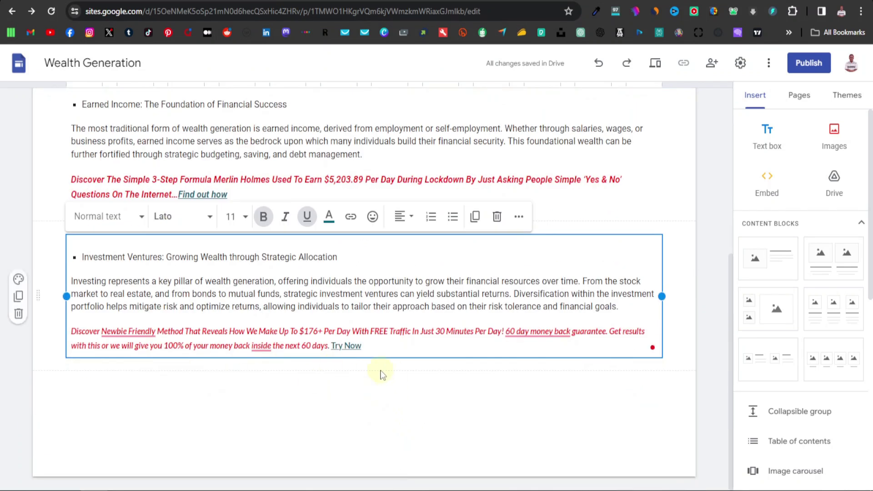
click(411, 375)
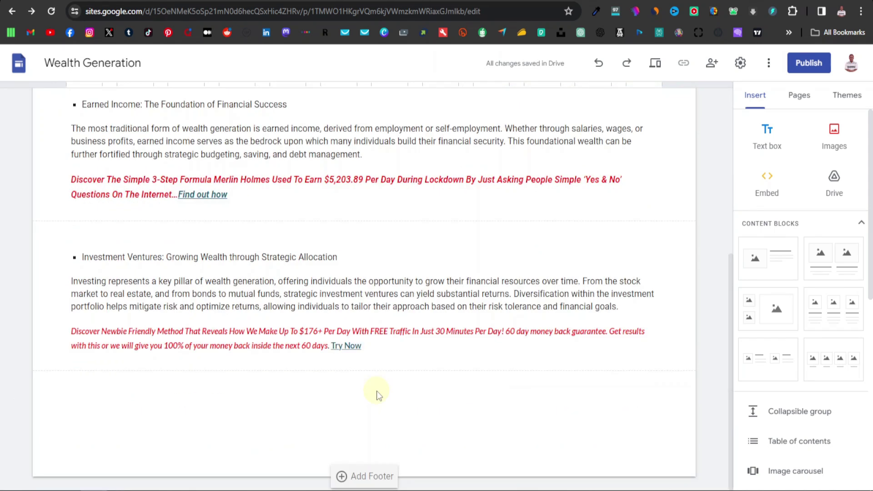
Step: Start publishing the site to the web and enter "wealthgeneration" as its web address
click(809, 63)
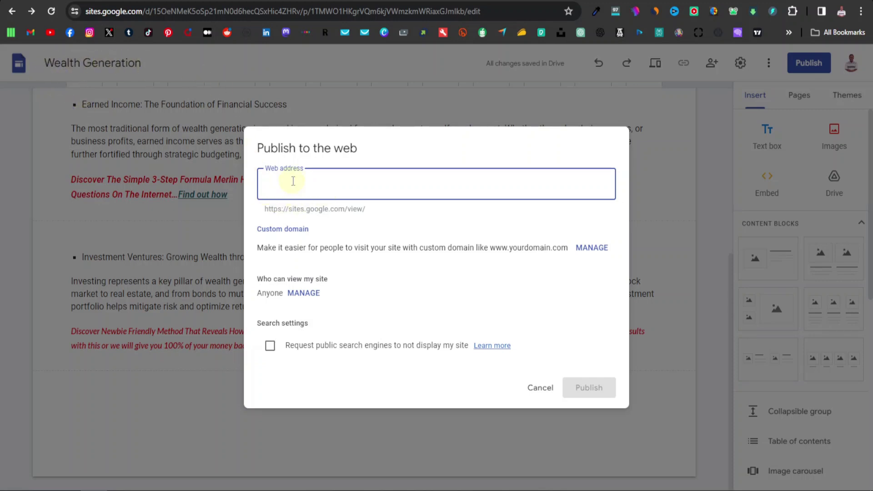
text(wealthgeneratio)
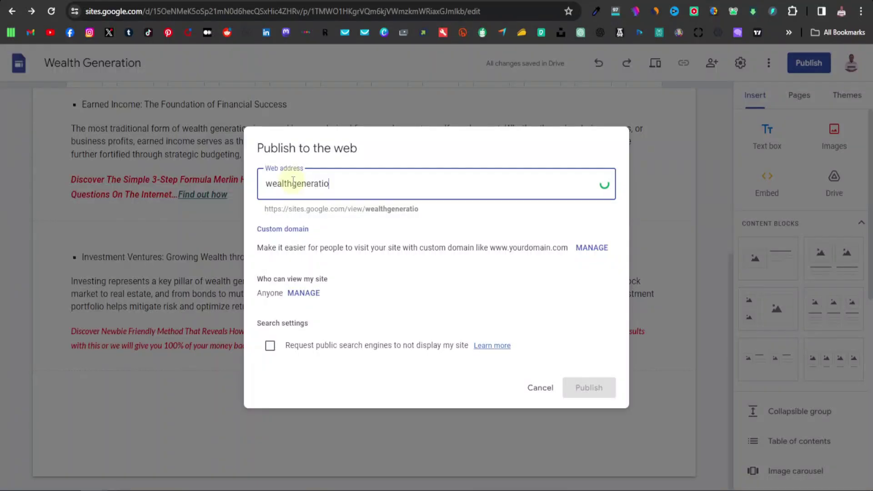
text(n)
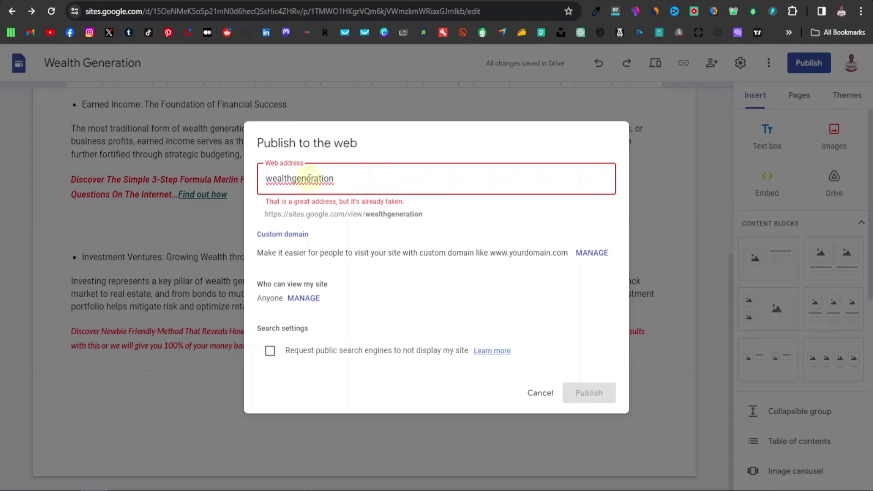
Step: Change the site's web address to "yourwealthgeneration"
key(BackSpace)
key(BackSpace)
key(BackSpace)
key(BackSpace)
key(BackSpace)
key(BackSpace)
key(BackSpace)
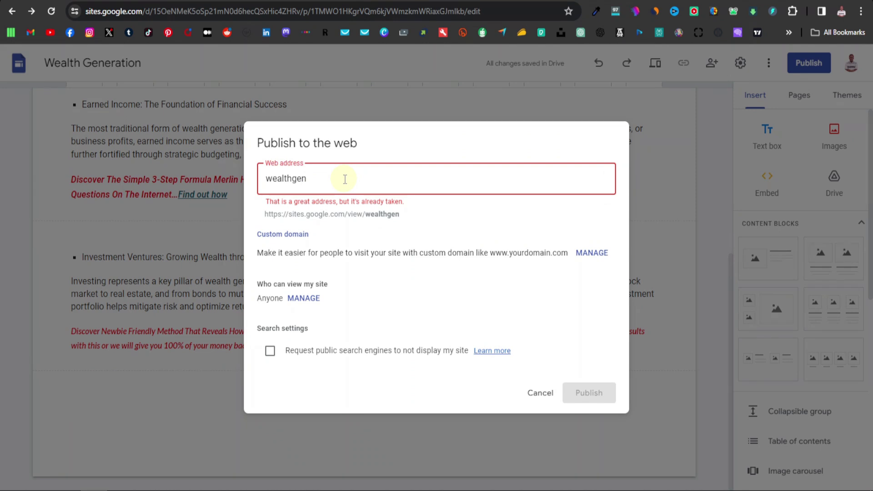
key(Home)
text(your)
key(End)
text(eration)
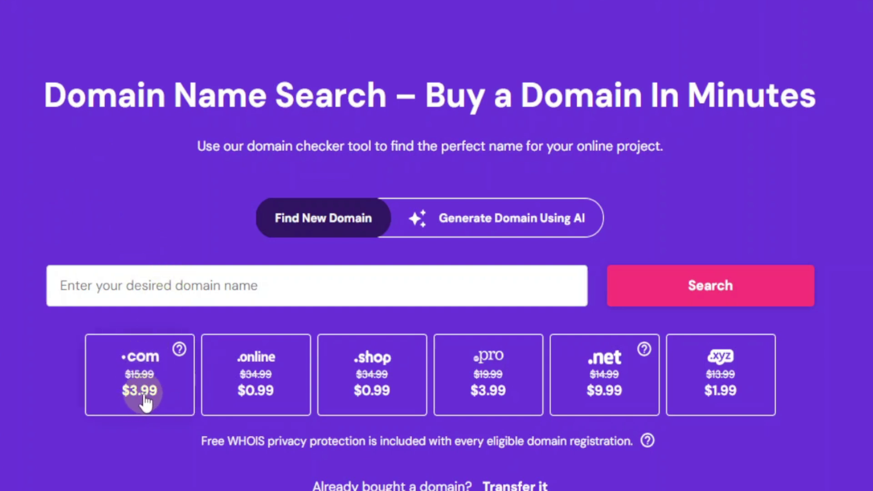
Step: Switch to the domain name search page and search for the domain "yourwealthgeneration.com"
click(148, 289)
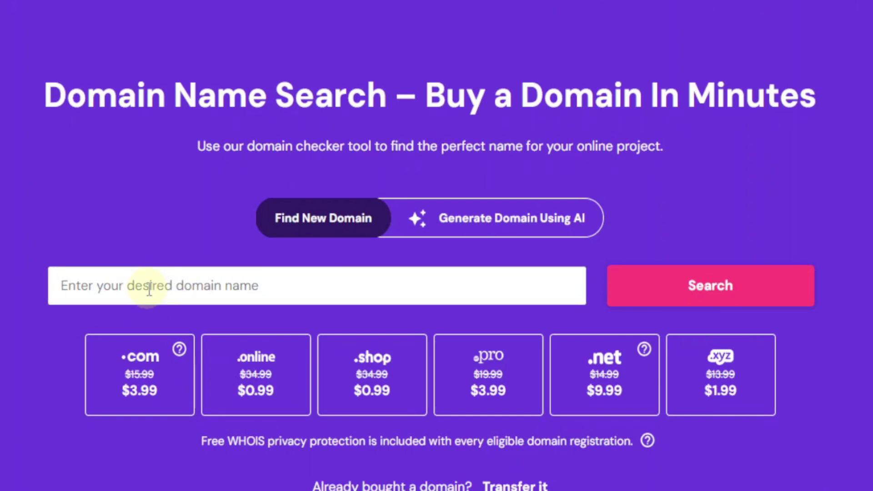
text(yourwealthgenration)
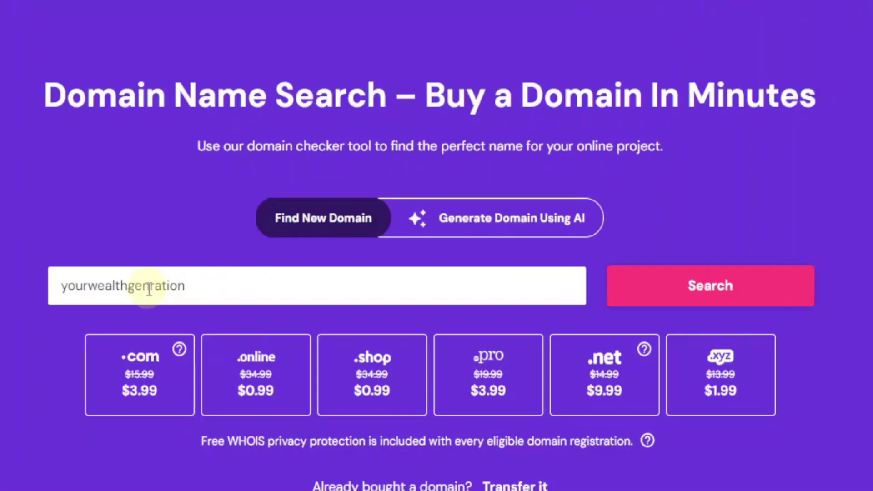
click(149, 286)
text(e)
click(234, 298)
text(.com)
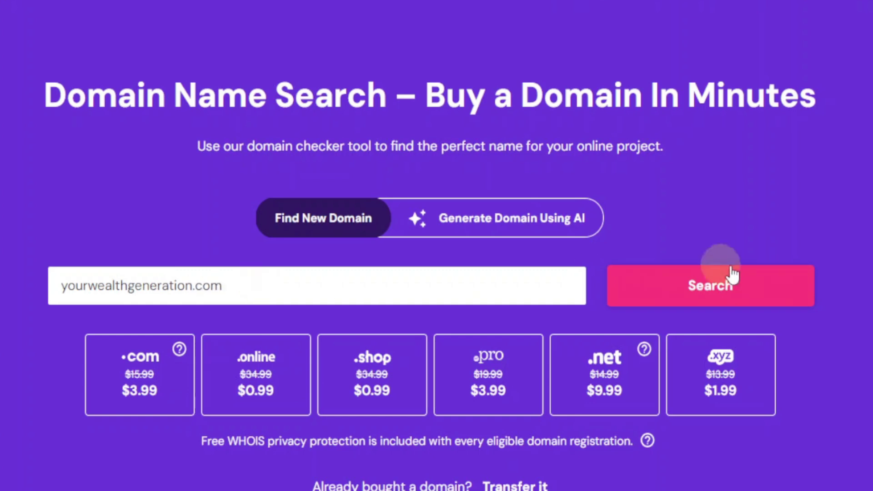
click(732, 274)
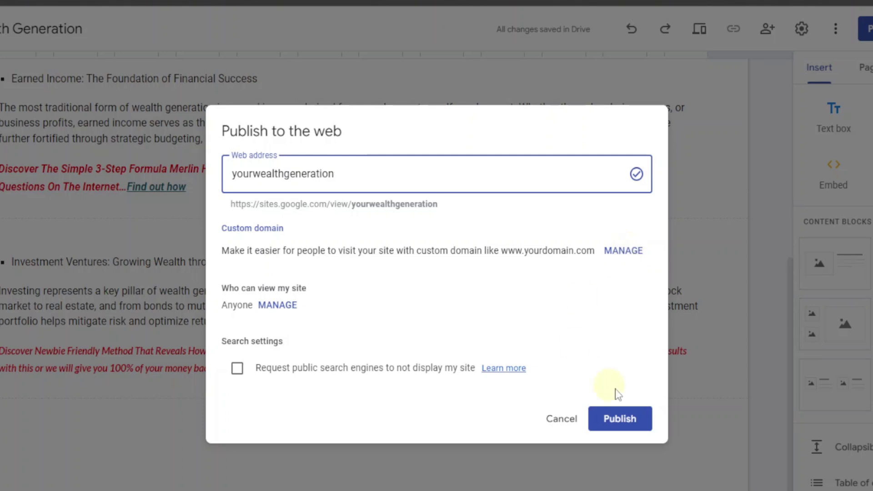
Step: Back in Google Sites, publish the site, open the published page and look through its article sections
click(629, 419)
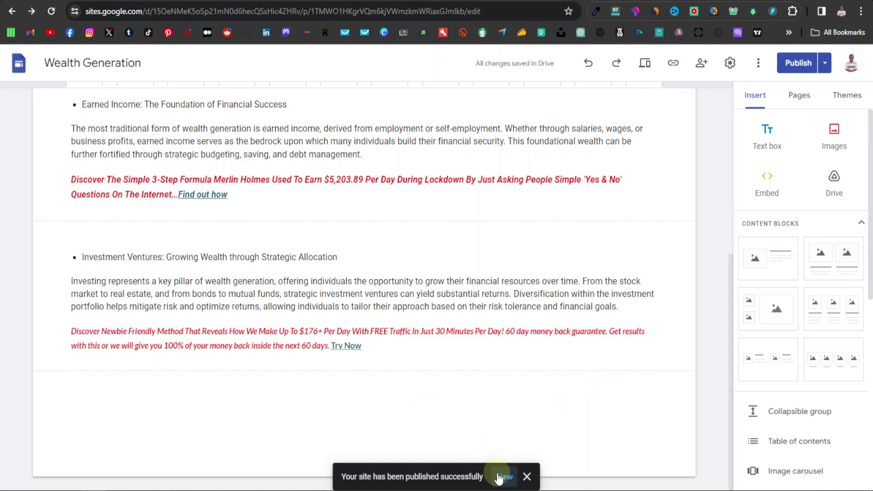
click(499, 476)
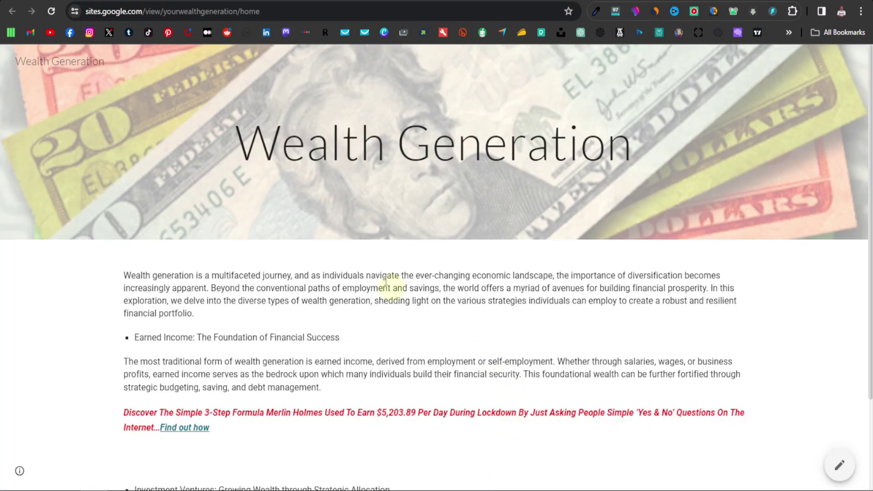
scroll(386, 281, down, 3)
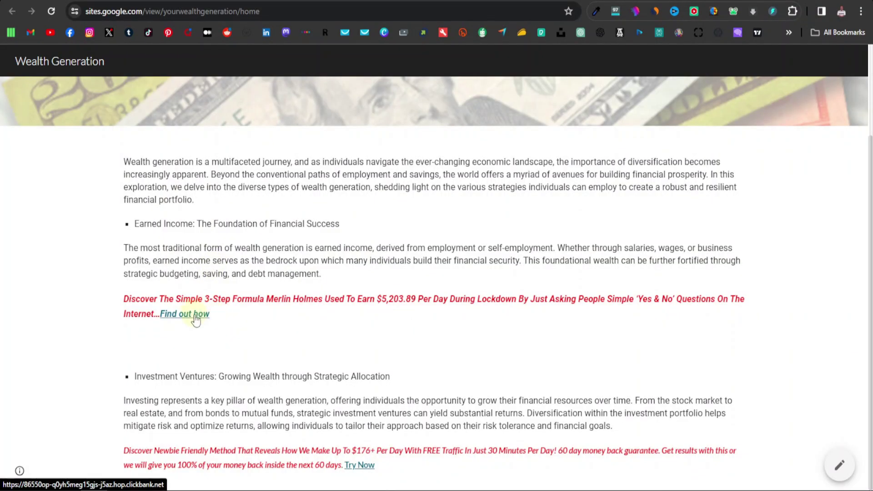
Step: Test the "Find out how" link on the published page, look through the webclass registration page and close it
click(195, 319)
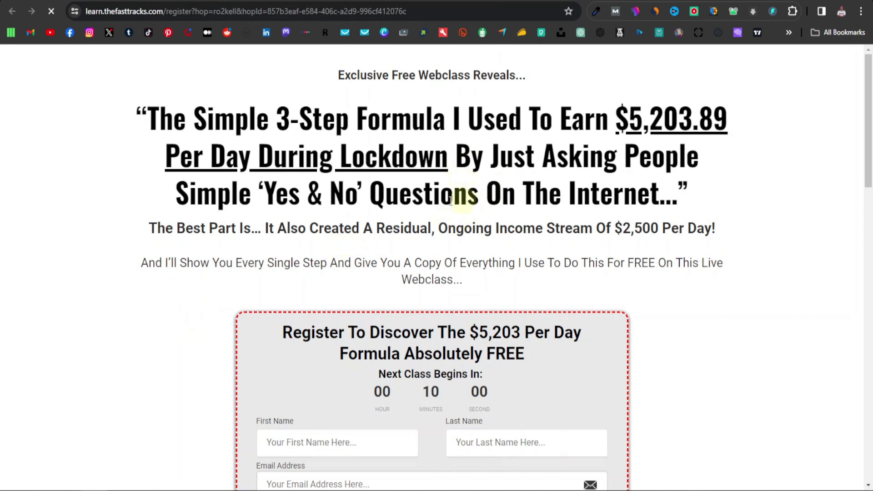
scroll(419, 296, down, 9)
scroll(363, 234, down, 13)
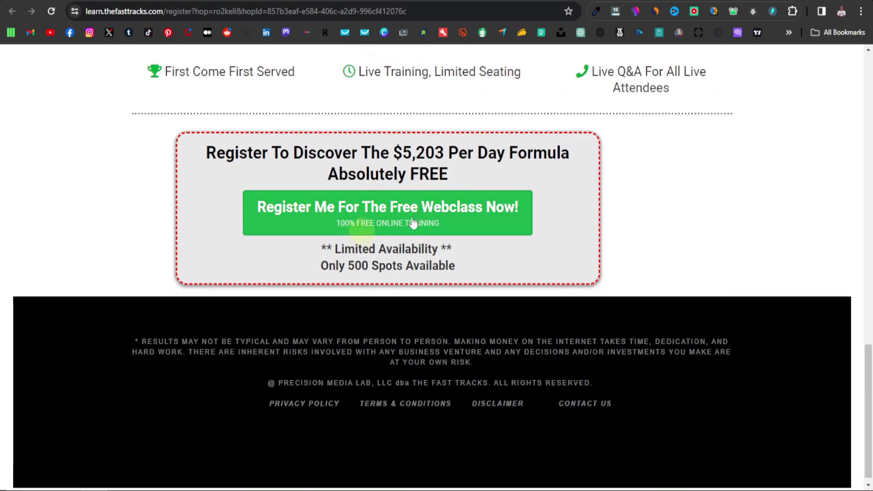
click(417, 213)
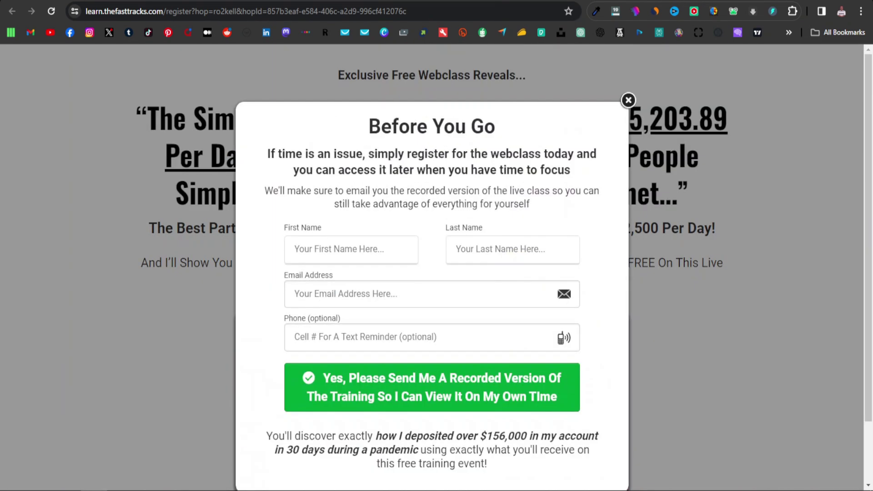
key(ctrl+w)
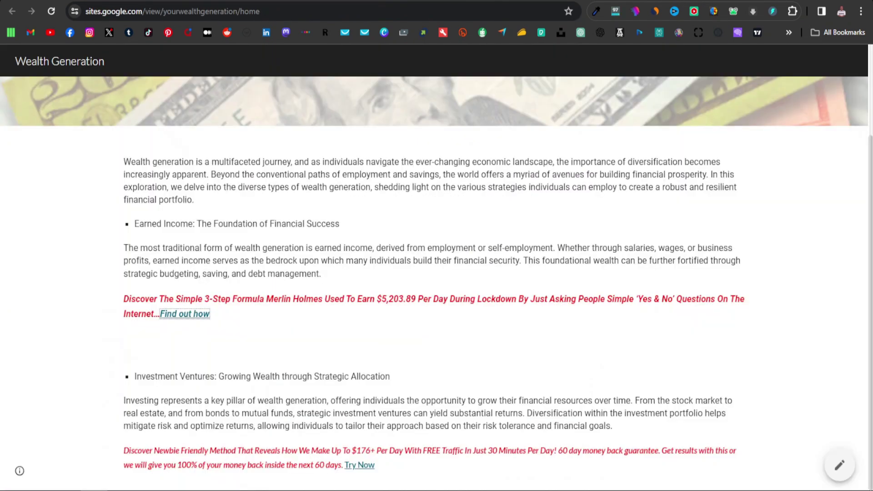
Step: Test the "Try Now" link on the published page and look through the Empire offer's sales page
click(359, 464)
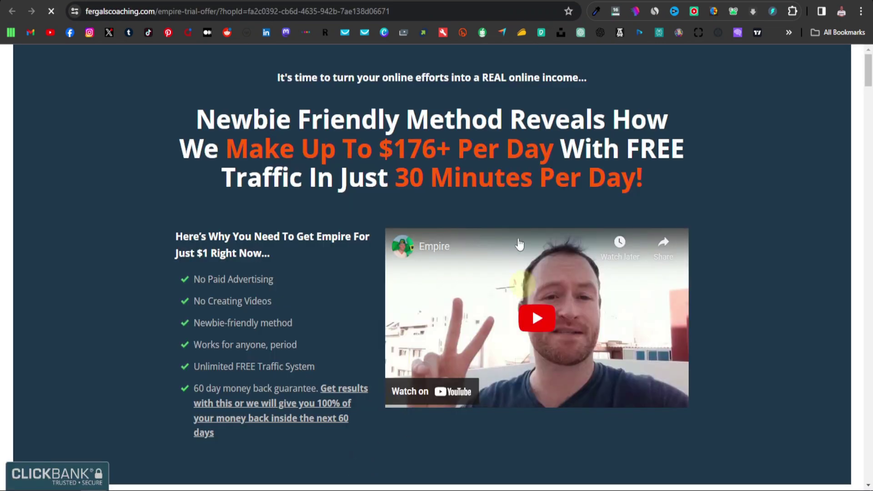
scroll(407, 226, down, 3)
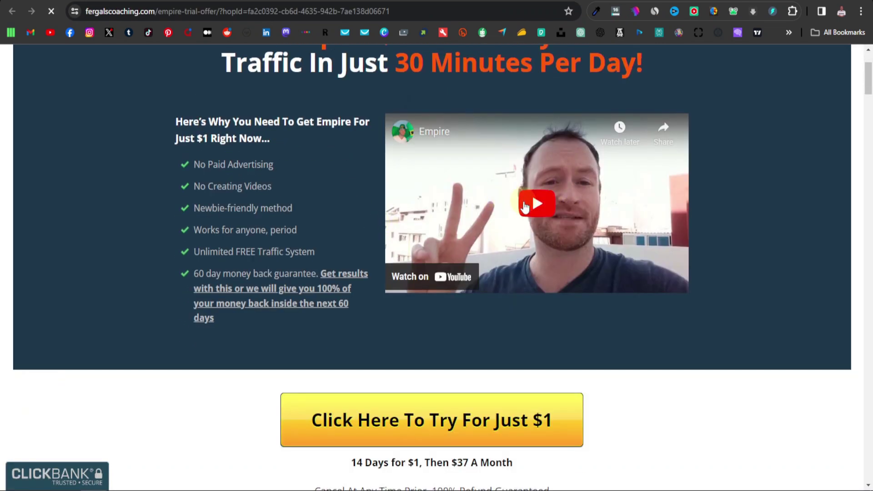
scroll(513, 214, down, 7)
scroll(474, 219, up, 2)
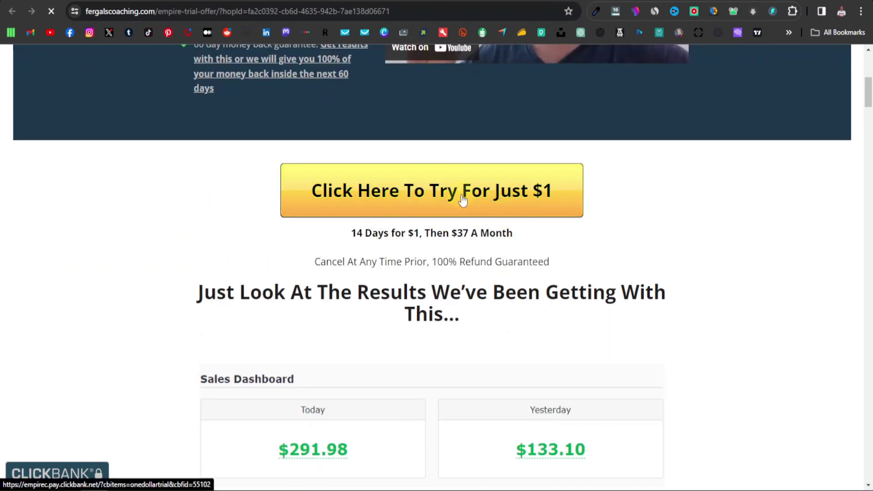
scroll(462, 200, down, 15)
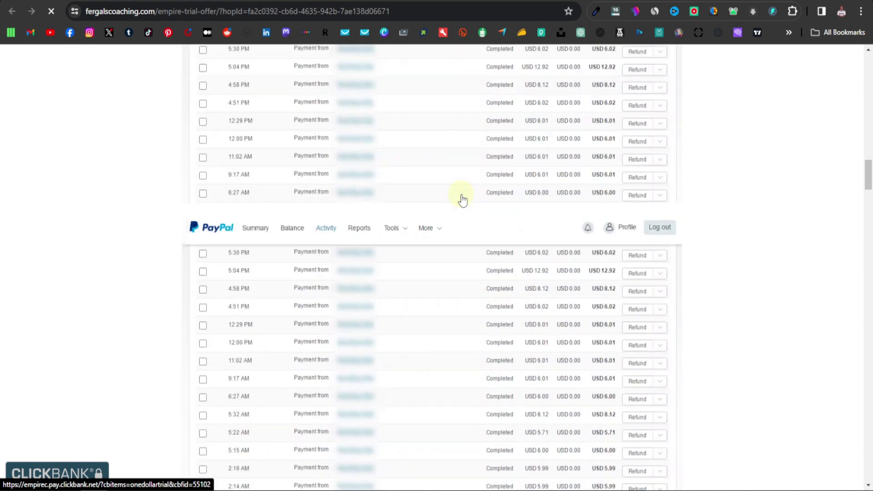
scroll(462, 200, down, 7)
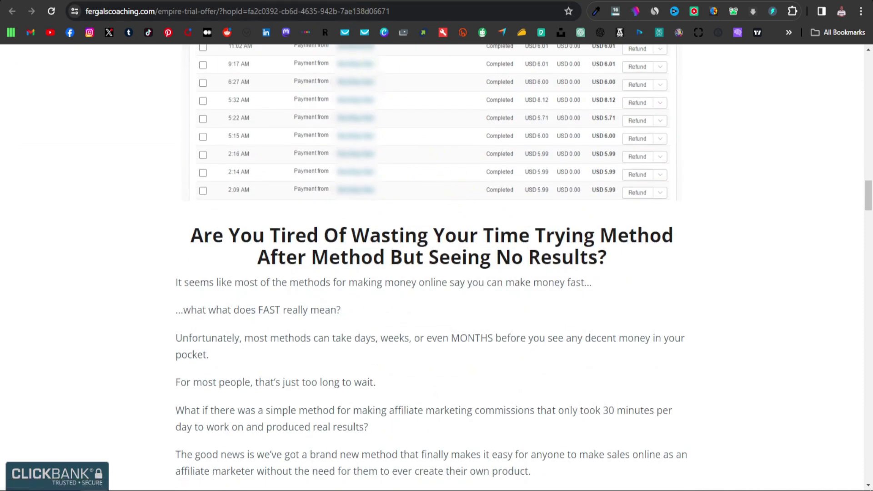
key(alt+Left)
scroll(344, 176, up, 3)
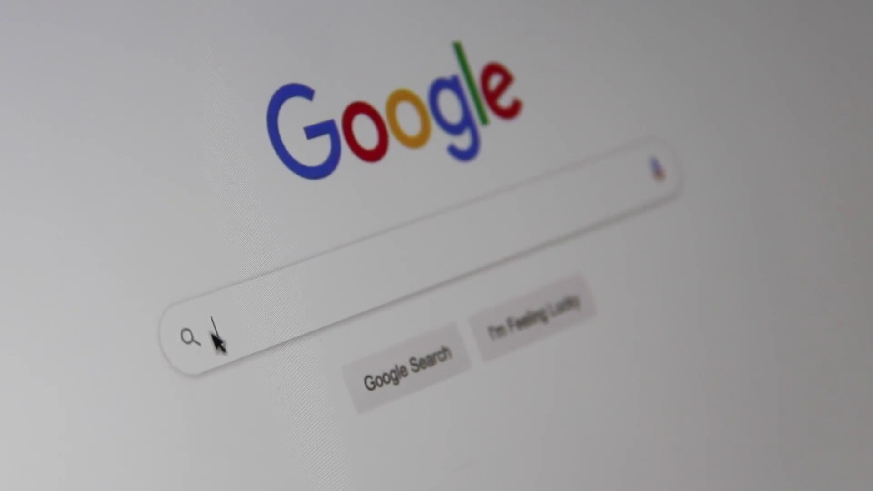
text(Sea)
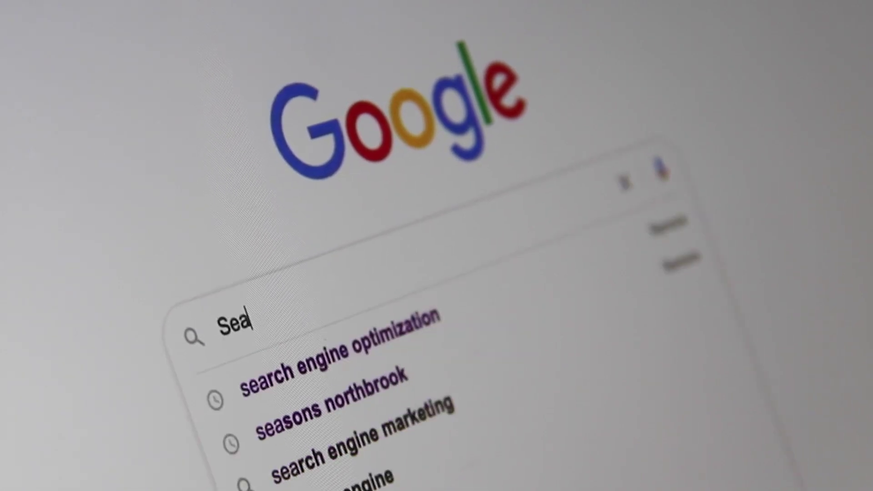
text(rch Eng)
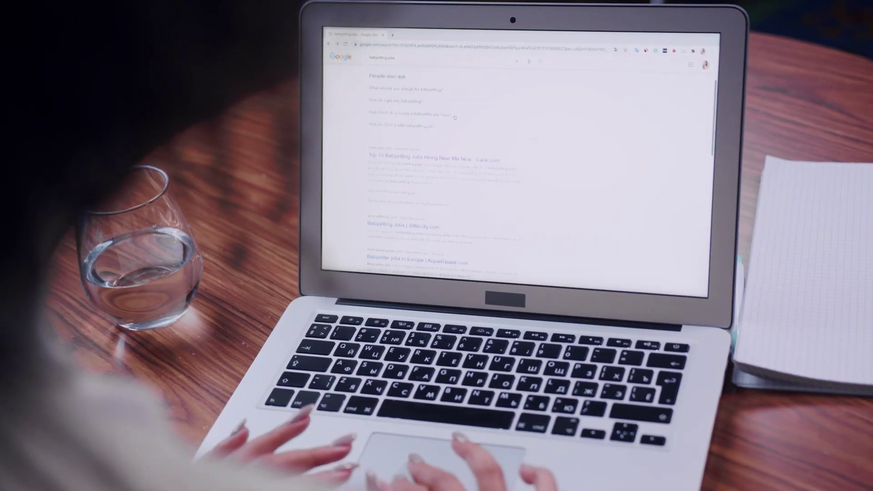
scroll(455, 118, down, 1)
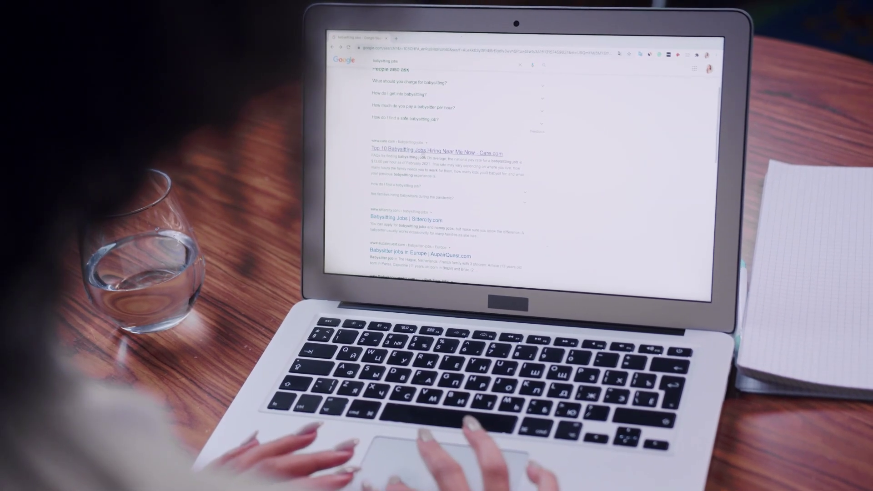